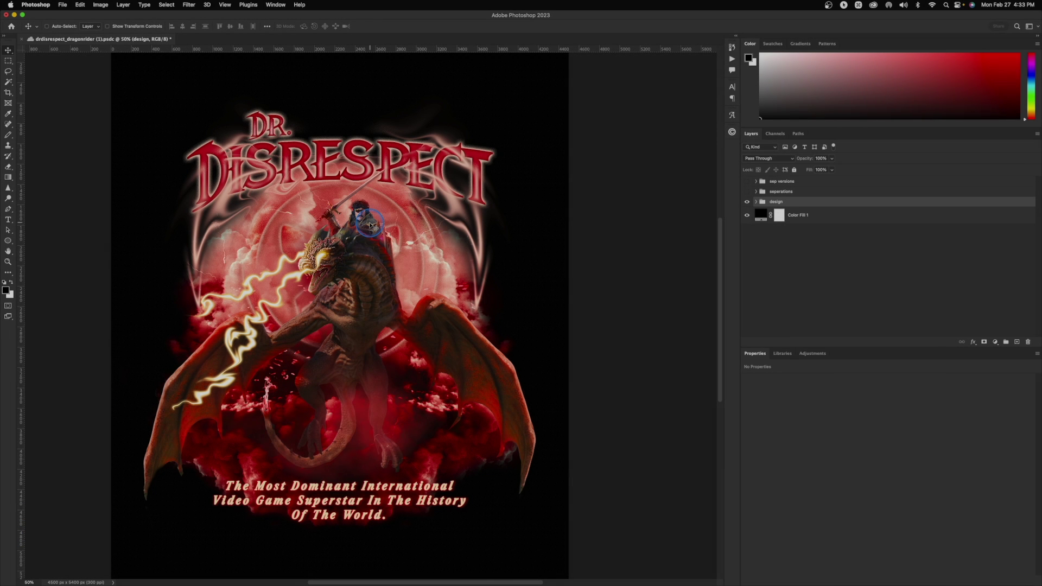
left_click(758, 202)
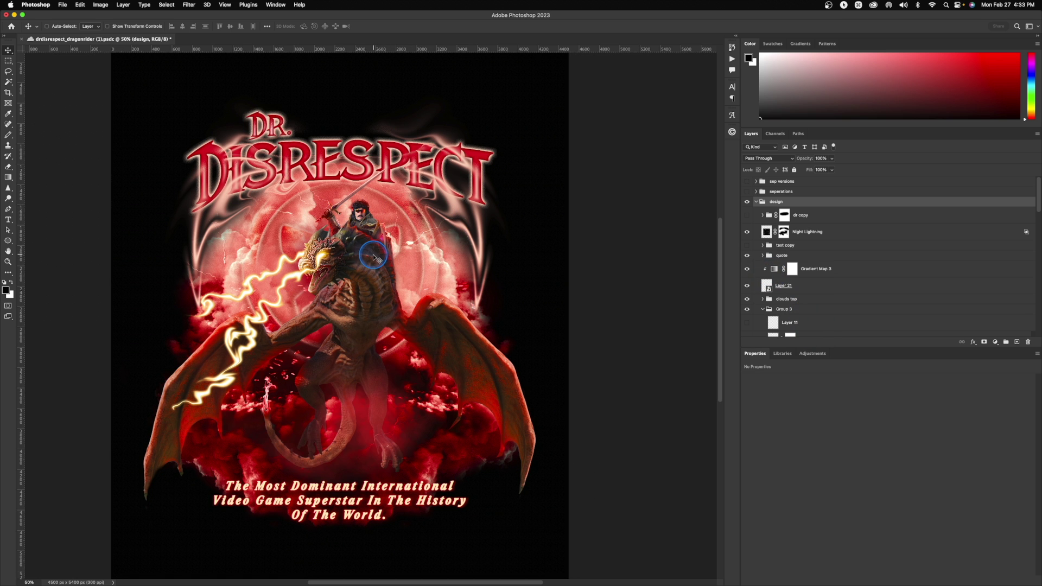
left_click(756, 202)
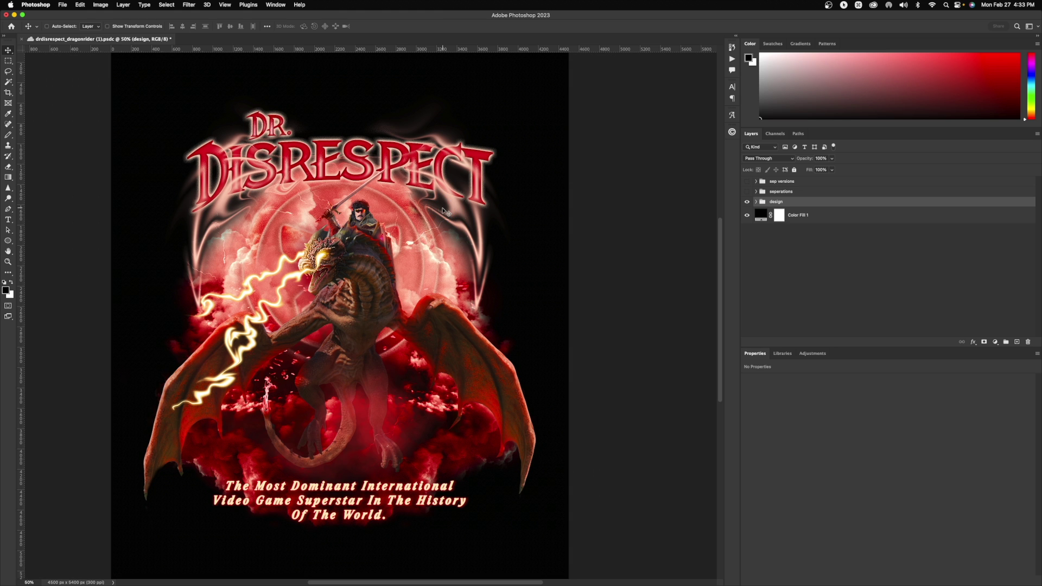
left_click(459, 220)
left_click(426, 213)
key("ctrl")
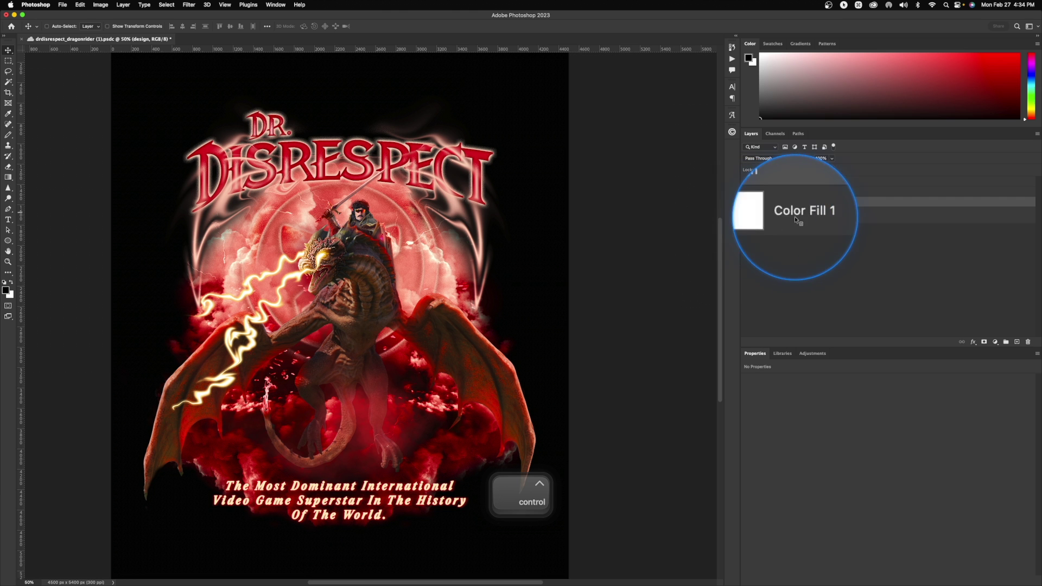
Try a red color on the Color Fill 1 background layer and return it to black.
left_click(802, 217)
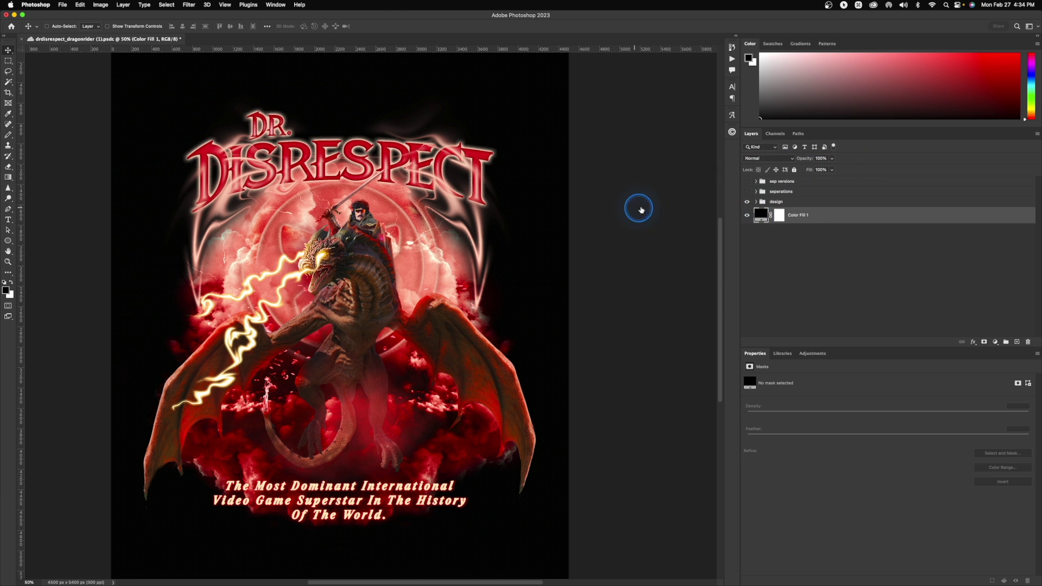
double_click(761, 215)
left_click(688, 225)
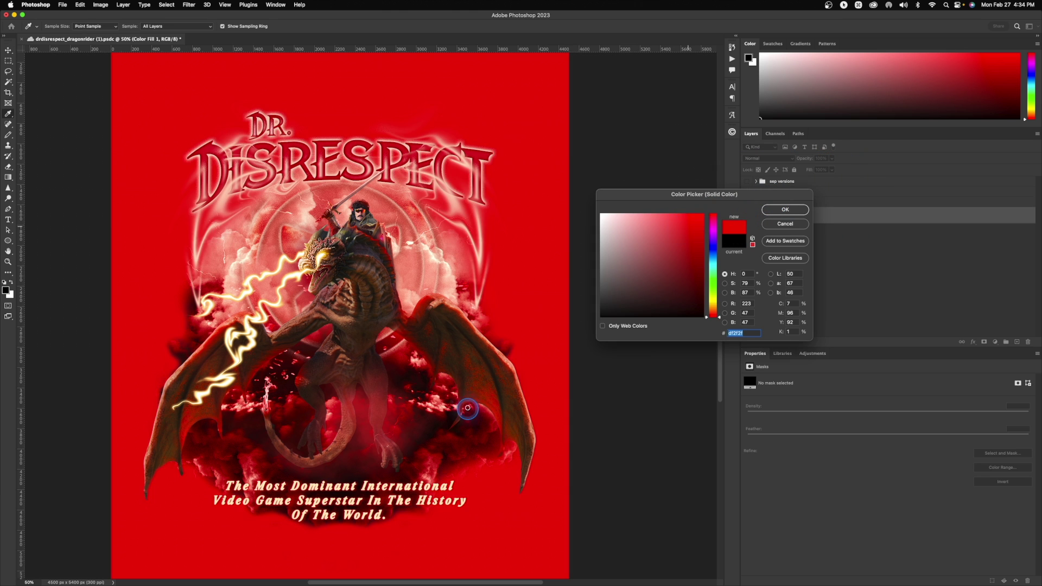
left_click(624, 274)
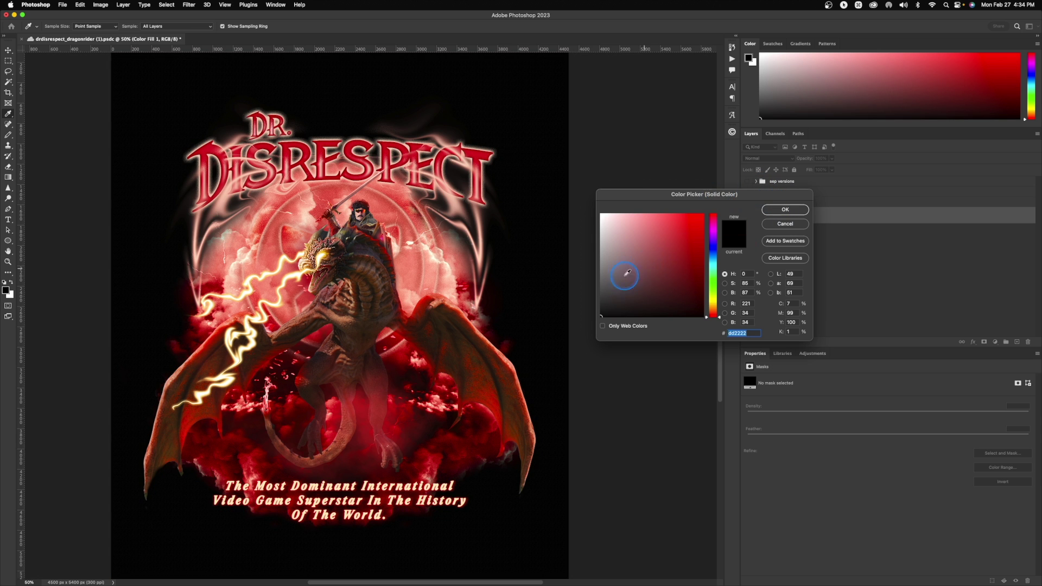
left_click(785, 210)
Stamp all visible artwork into a new merged layer directly above the design group.
left_click(787, 203)
key("ctrl")
key("ctrl")
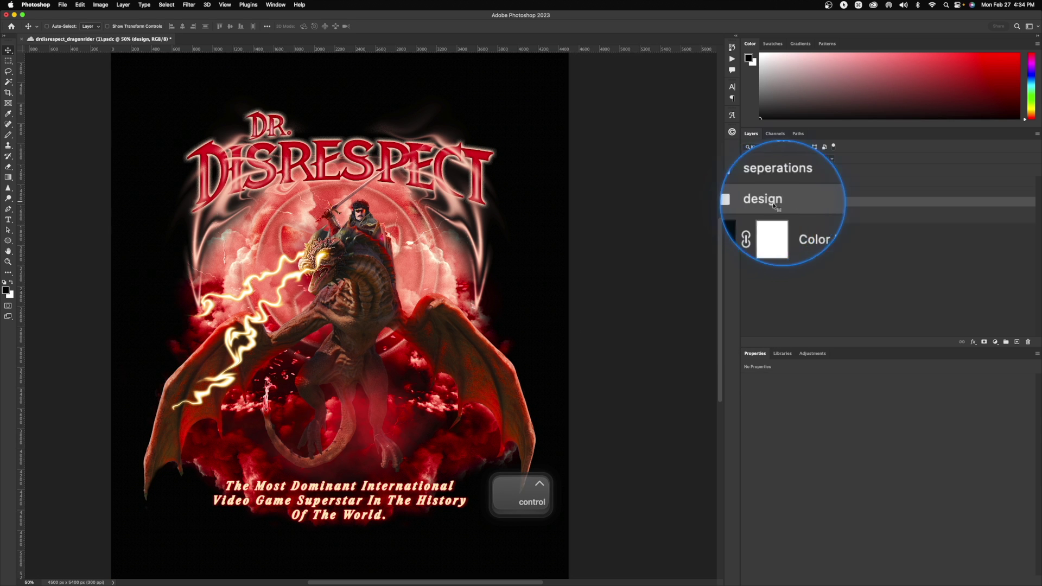
left_click(556, 188)
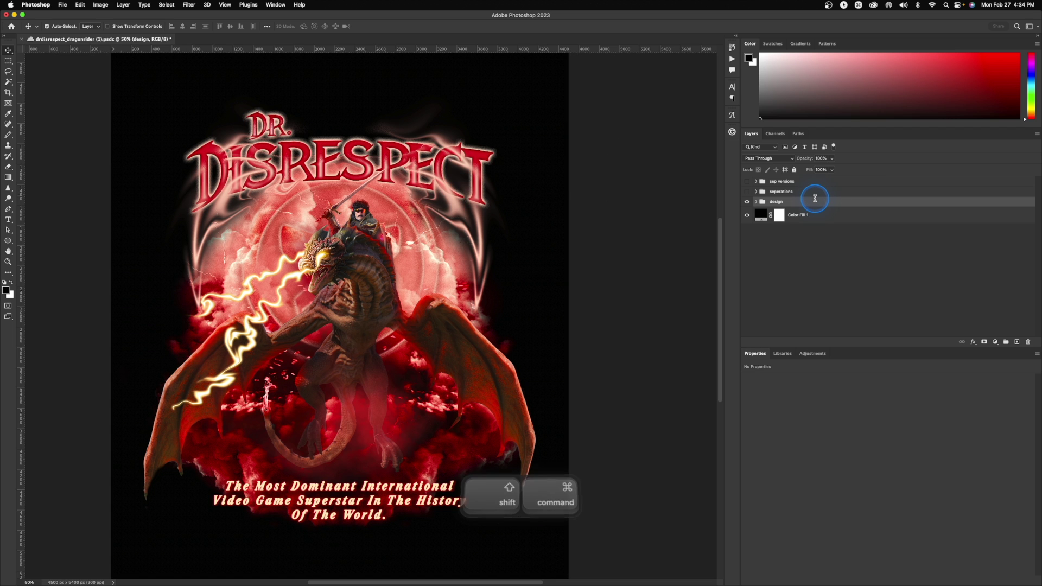
key("shift+alt+super+e")
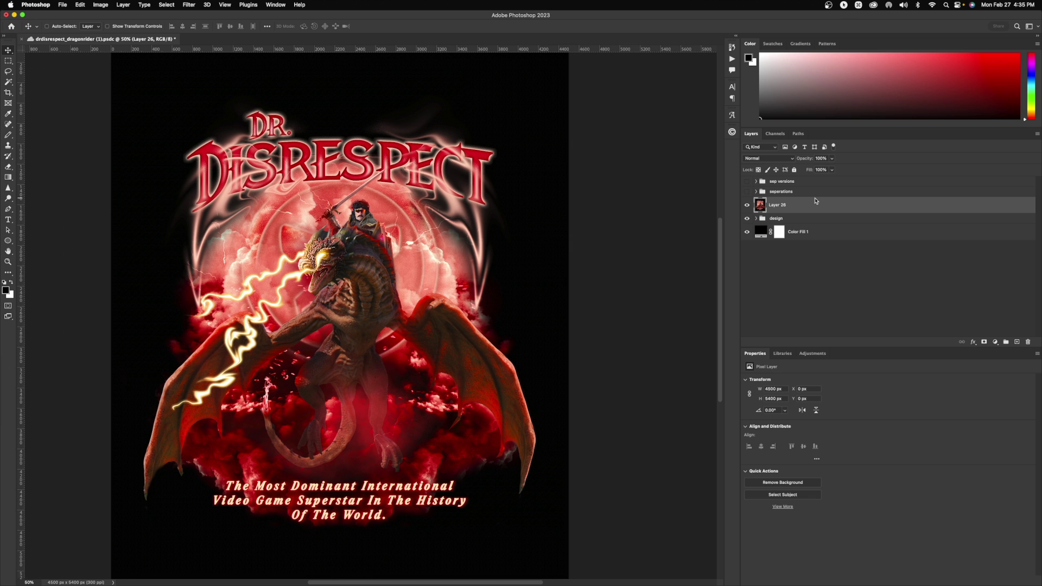
Hide the design group and keep the merged layer visible over the black fill.
key("ctrl")
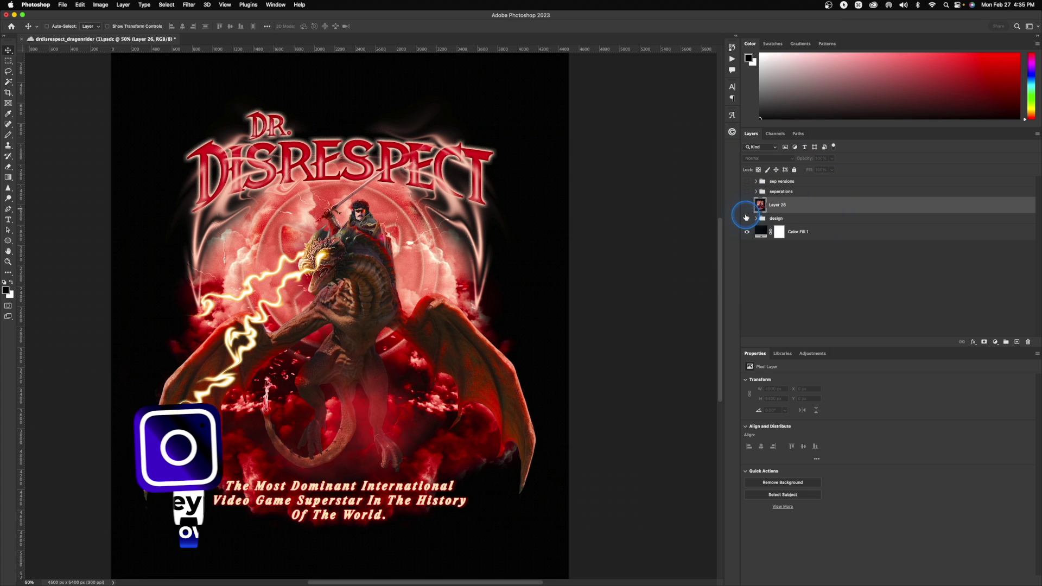
left_click(746, 217)
left_click(746, 218)
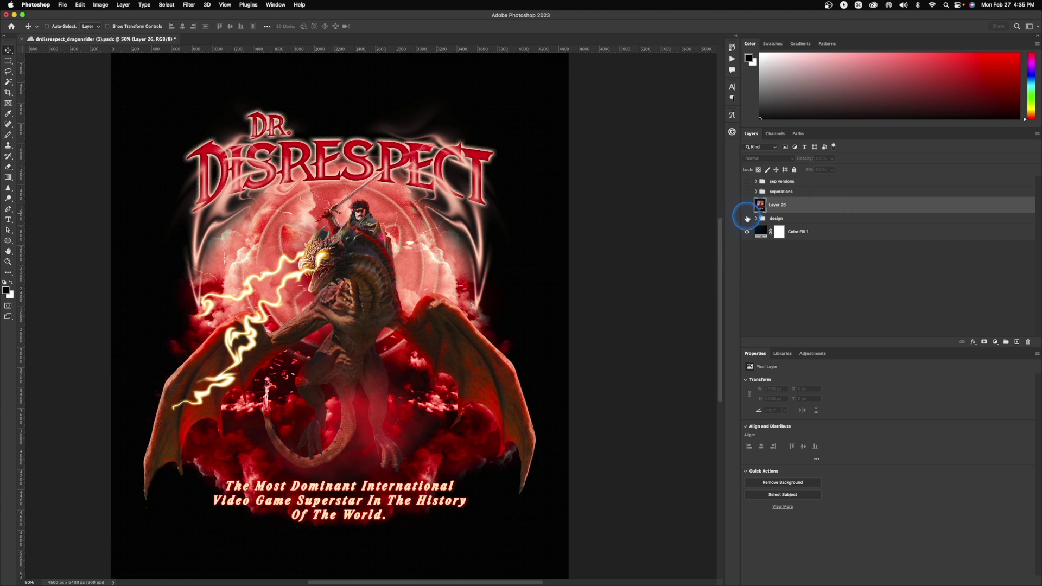
left_click(747, 219)
left_click(747, 205)
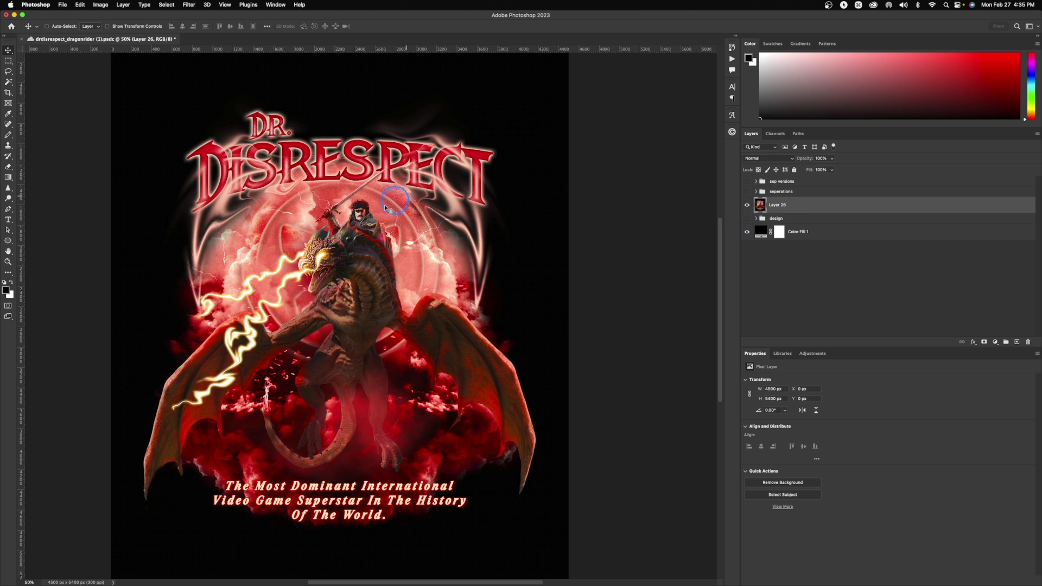
Duplicate the merged layer three times and hide the three copies.
left_click(777, 209)
double_click(779, 206)
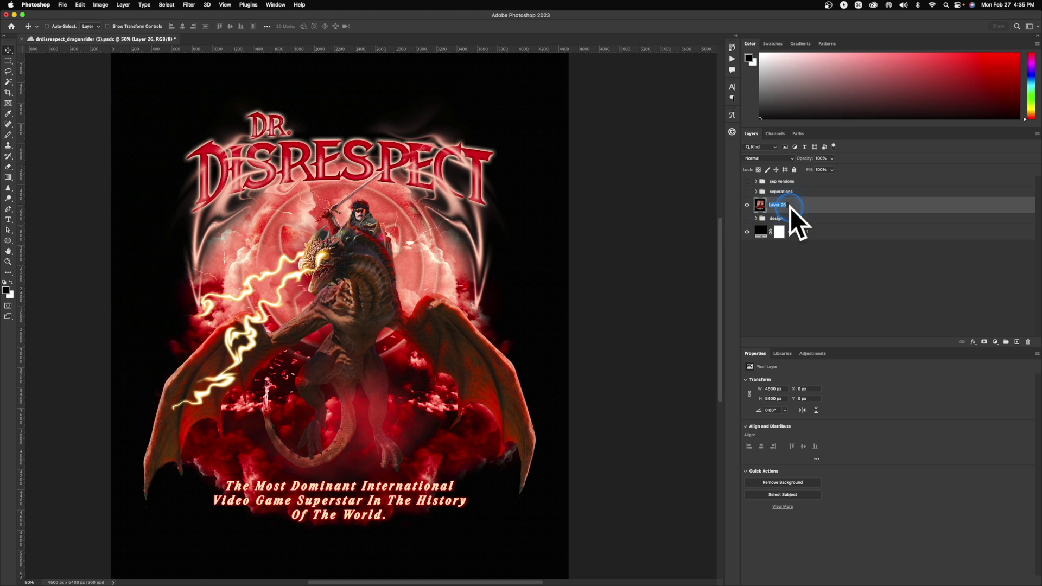
left_click(782, 208)
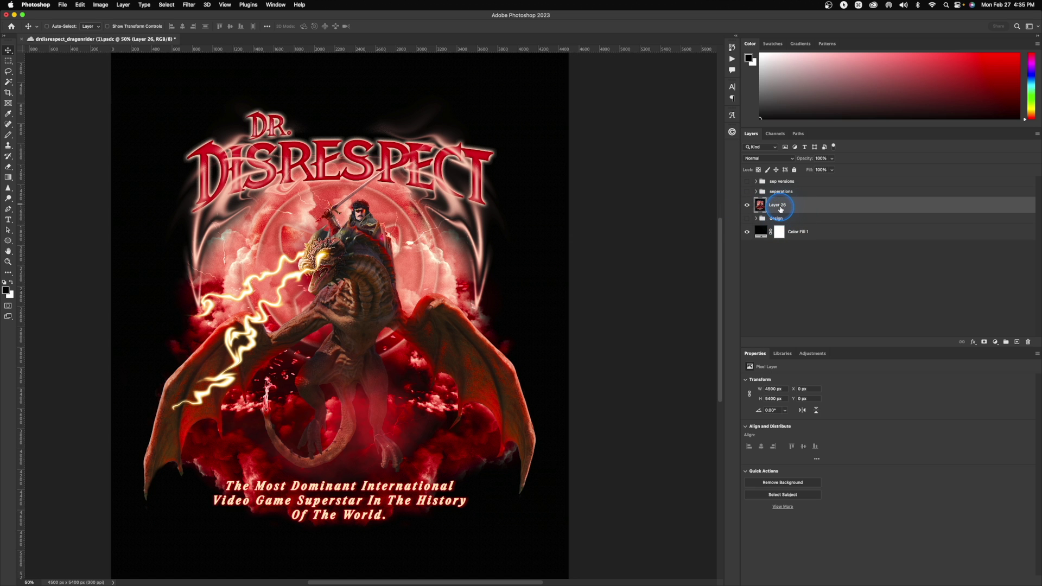
key("super")
key("super+j")
key("super+j")
key("super+j")
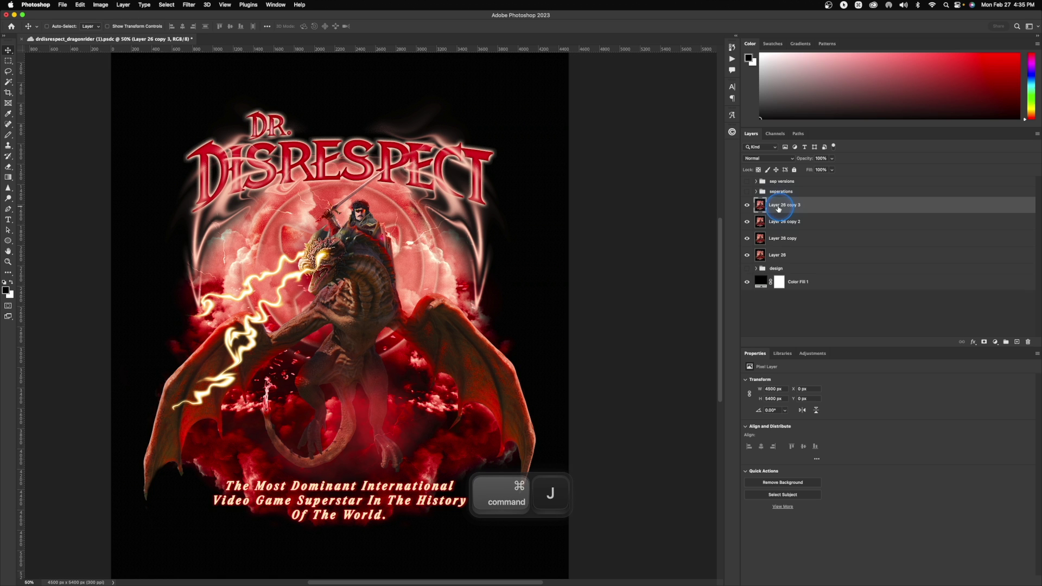
left_click_drag(747, 205, 747, 239)
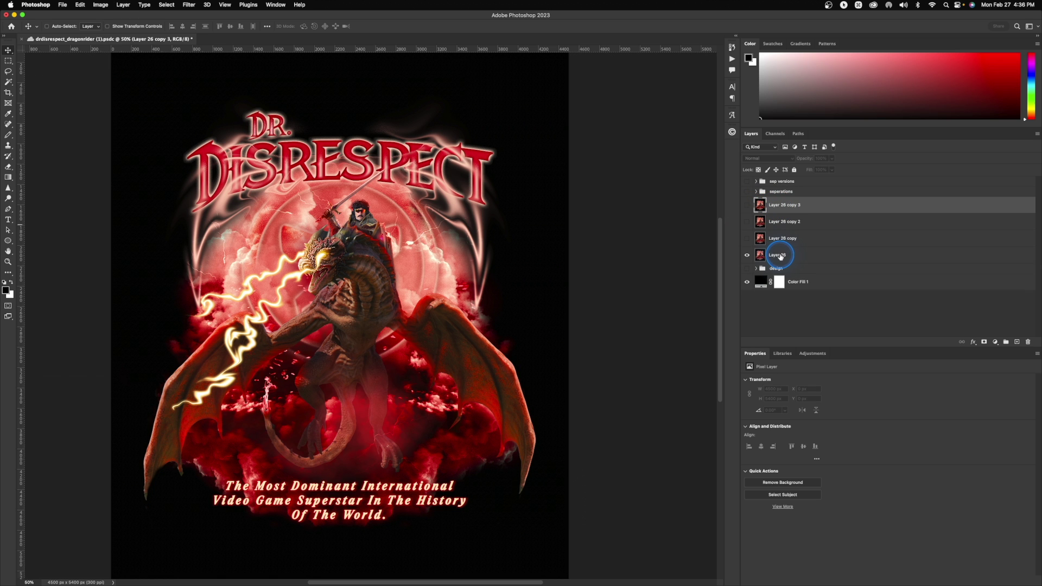
Rename the original merged layer "base" and the two copies directly above it "shadows" and "midtones".
double_click(780, 255)
type("base")
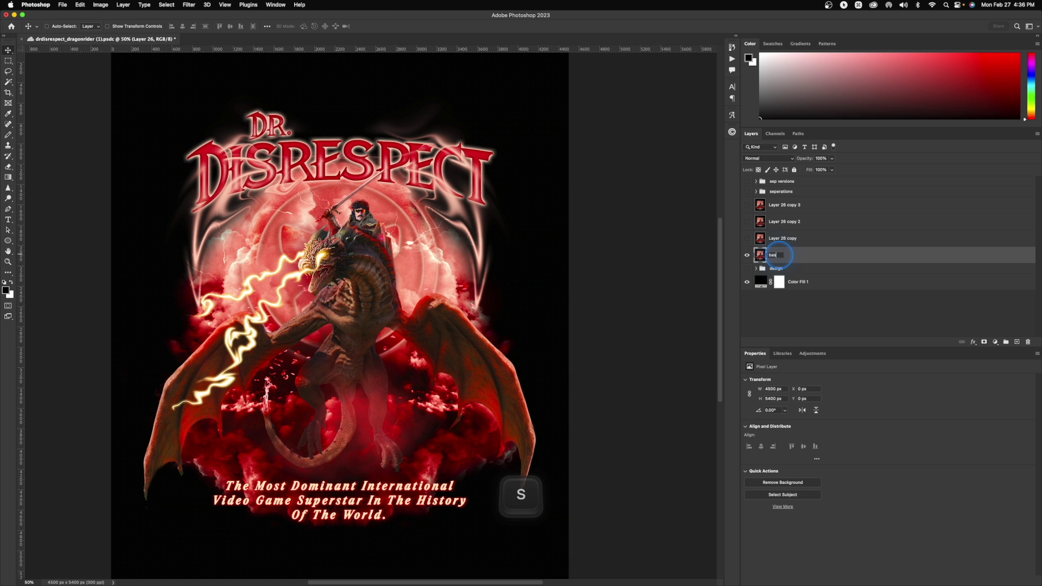
double_click(783, 240)
type("shadows")
double_click(792, 222)
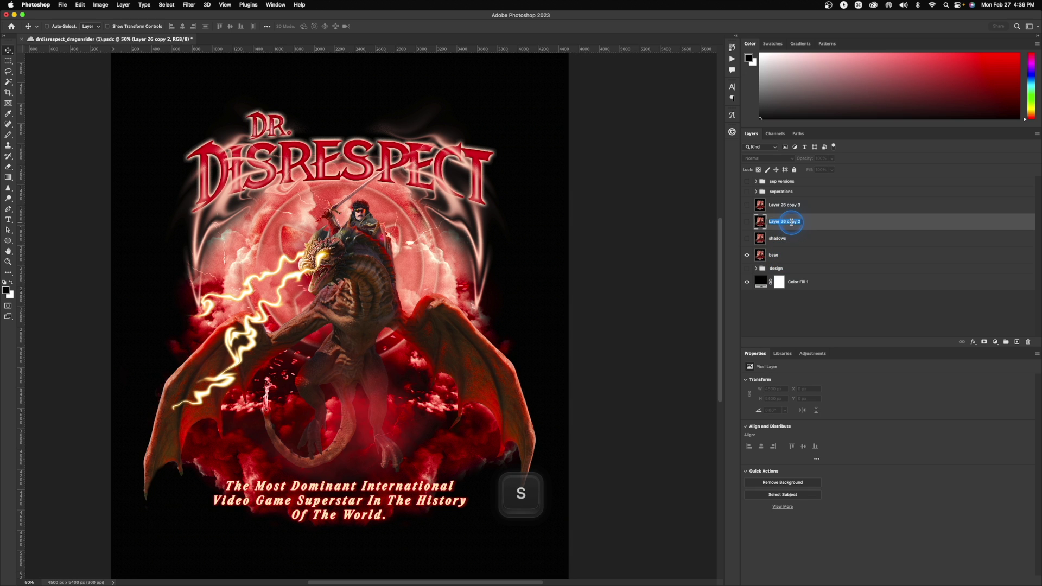
type("midtones")
key("Return")
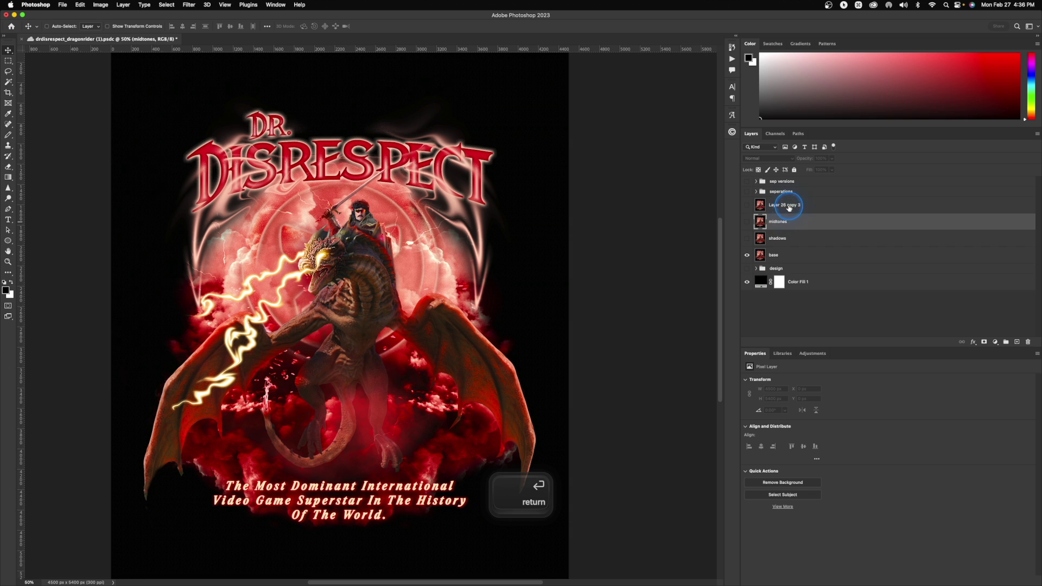
Rename the topmost copy of the merged layer "highlights".
double_click(788, 208)
type("hg")
key("BackSpace")
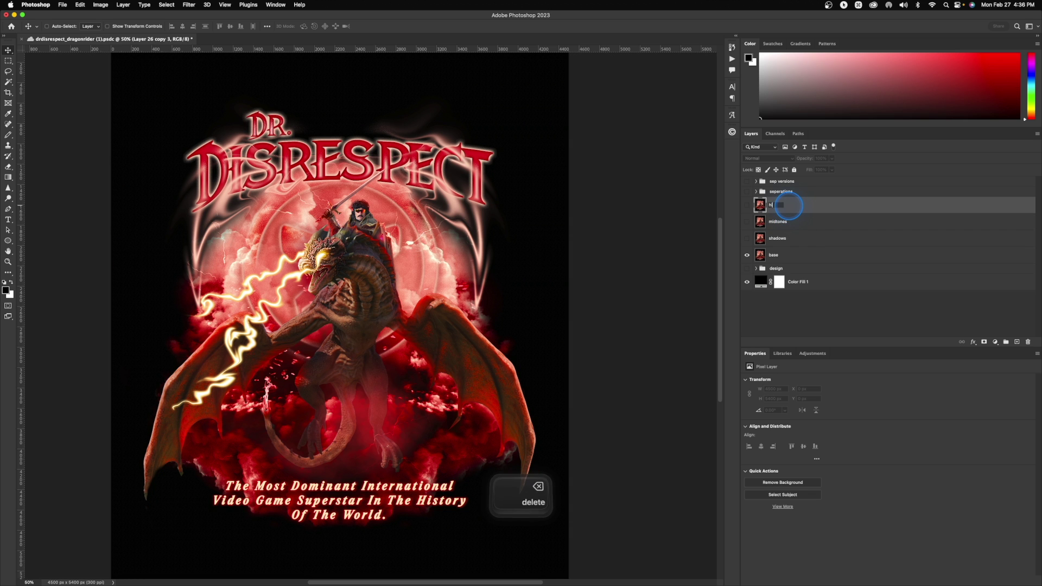
type("igh")
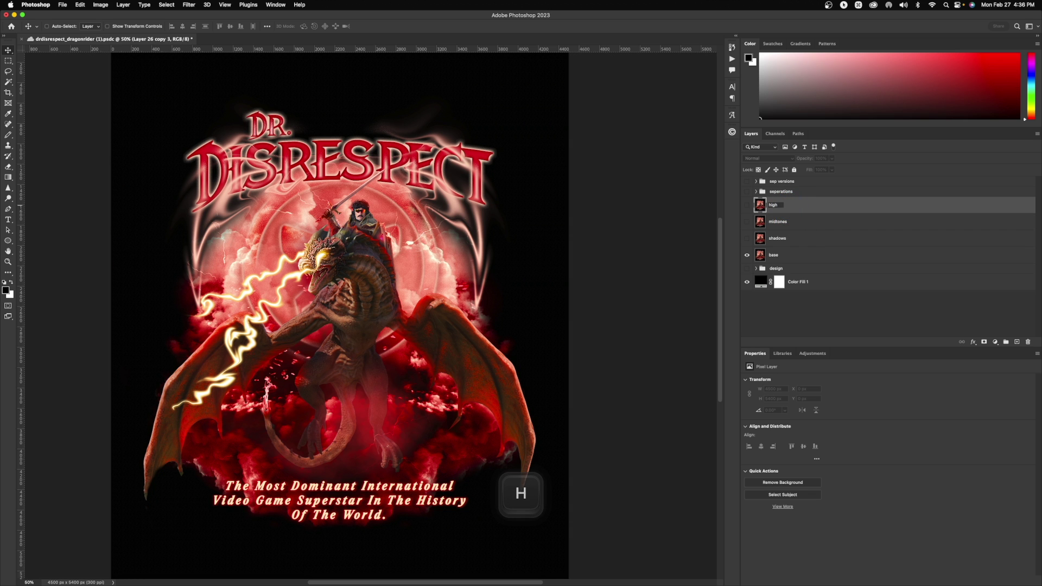
left_click(775, 240)
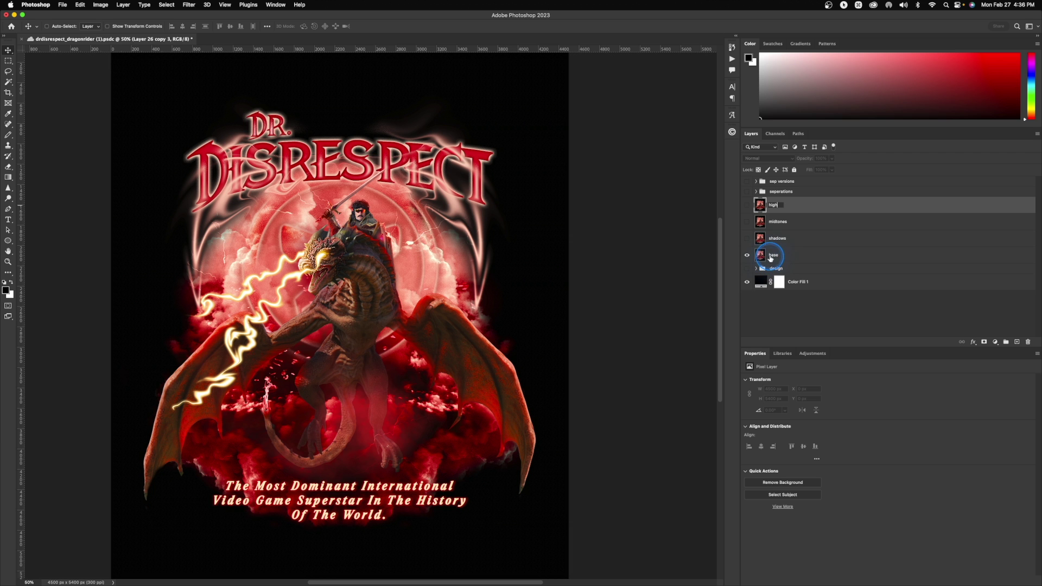
type("light")
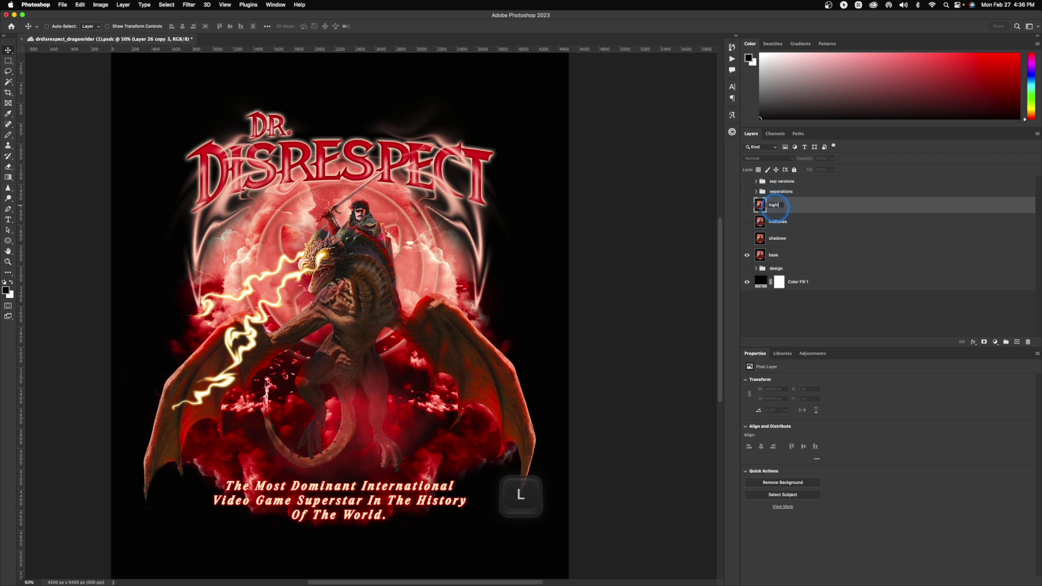
type("s")
key("Return")
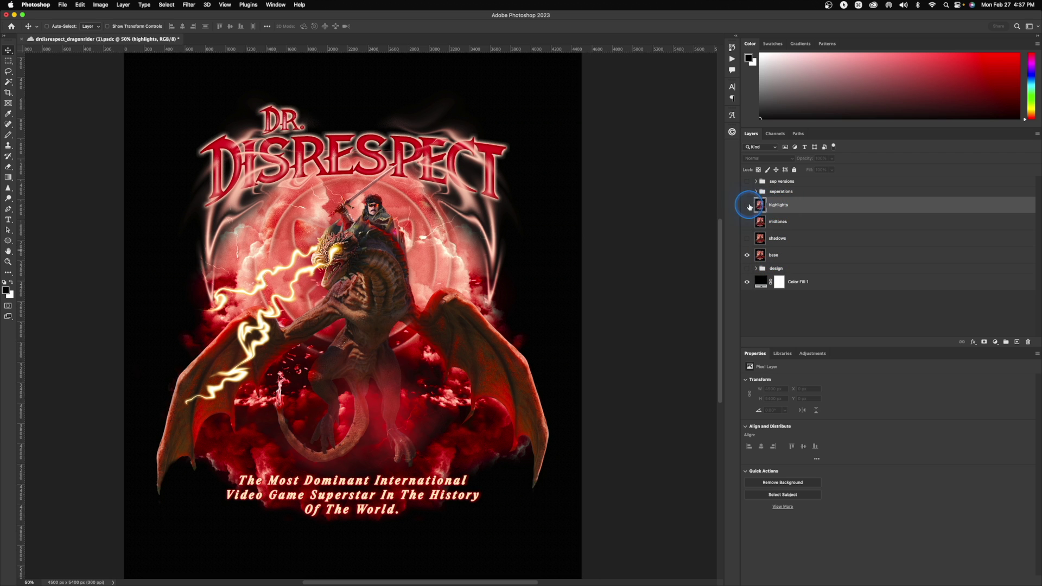
Reset the foreground and background colors to default black and white and open the Filter Gallery on the base layer.
left_click(774, 256)
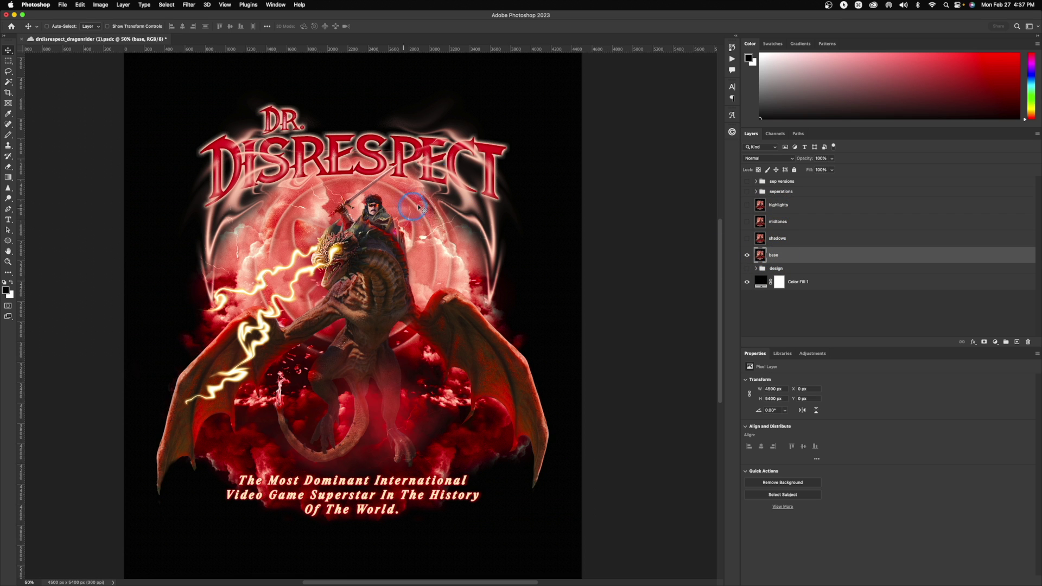
left_click(3, 282)
scroll(4, 284, "up", 5)
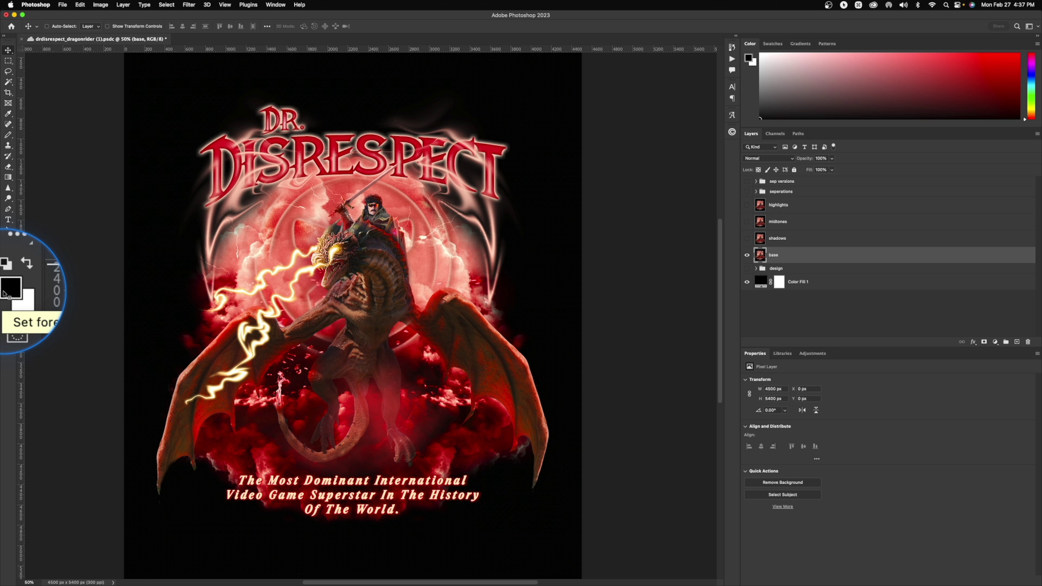
left_click(189, 5)
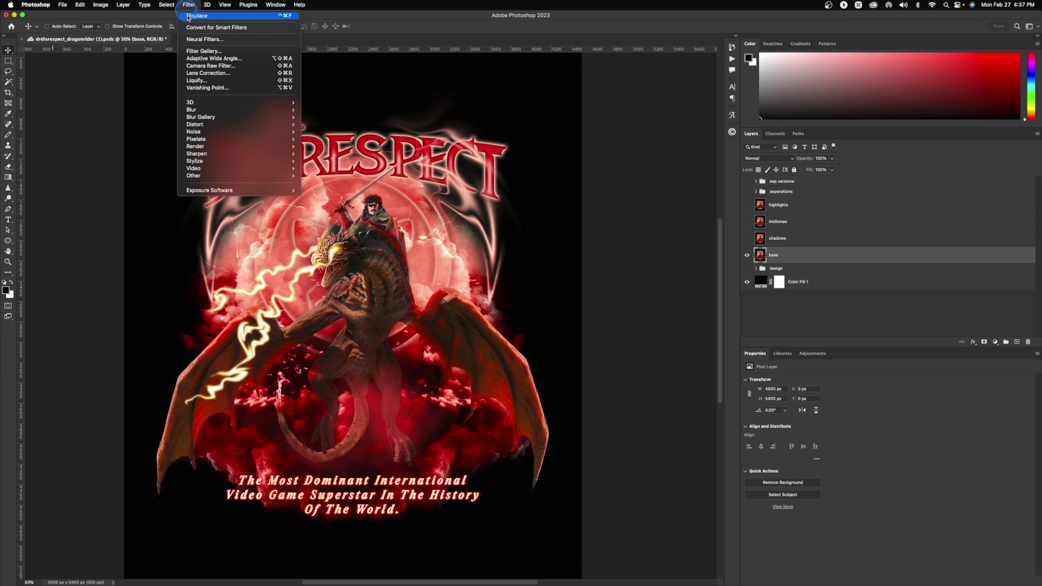
left_click(201, 51)
left_click_drag(577, 37, 519, 36)
left_click_drag(503, 219, 425, 142)
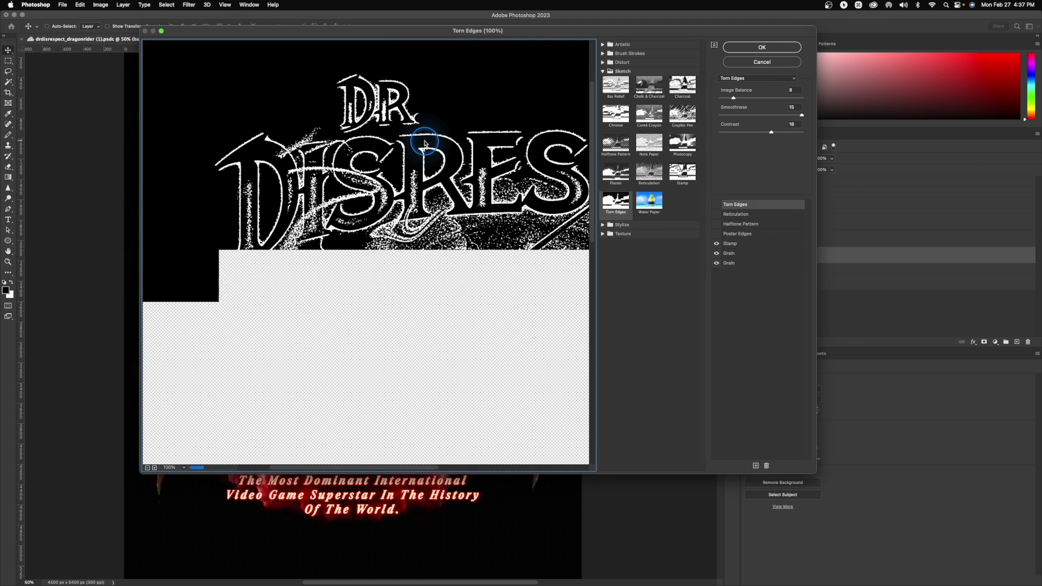
left_click_drag(503, 185, 474, 155)
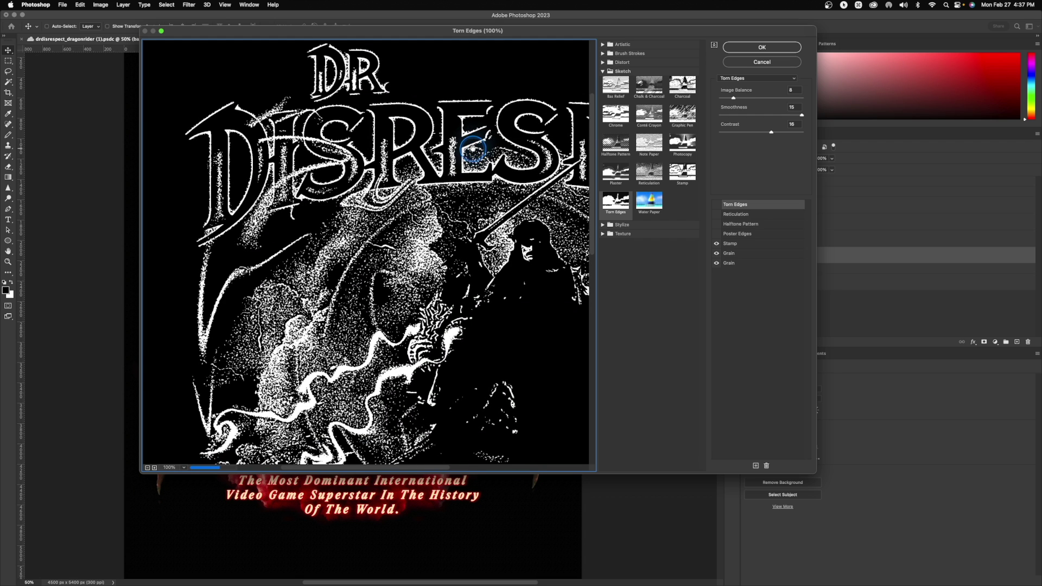
Review the settings of the Stamp effect and the two Grain effects in the filter stack.
left_click(742, 243)
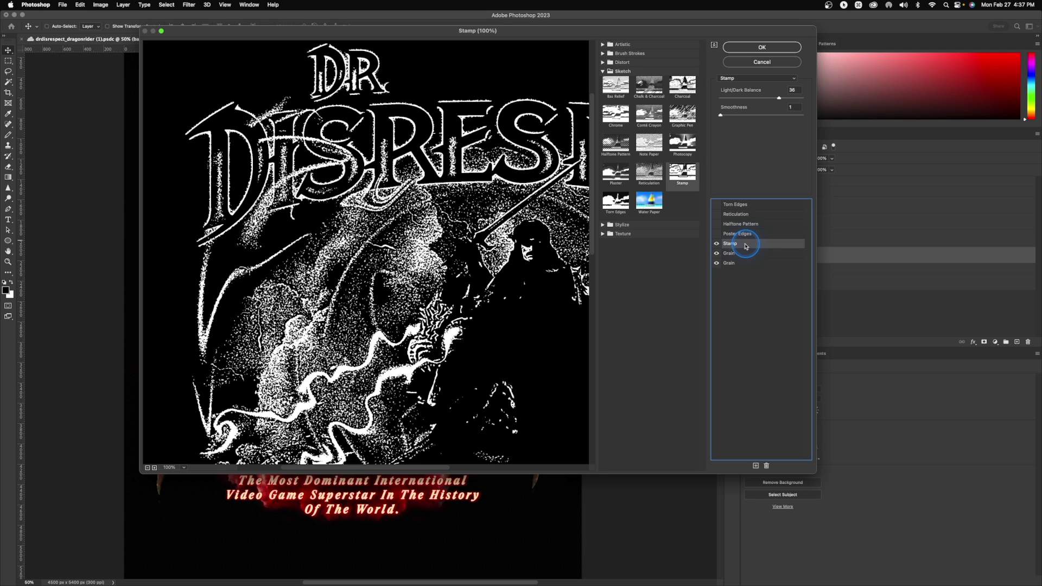
left_click(743, 262)
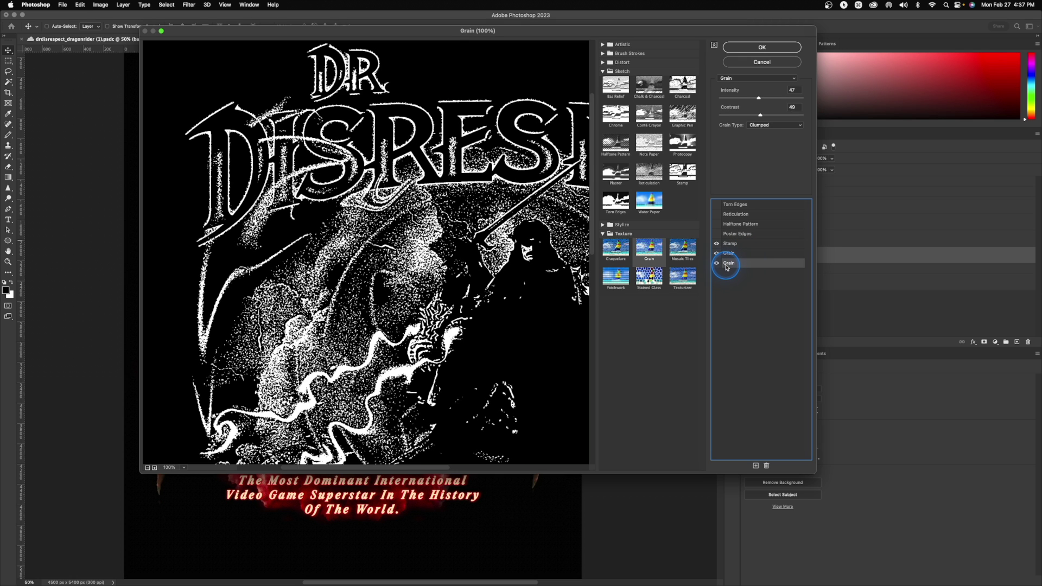
left_click(728, 253)
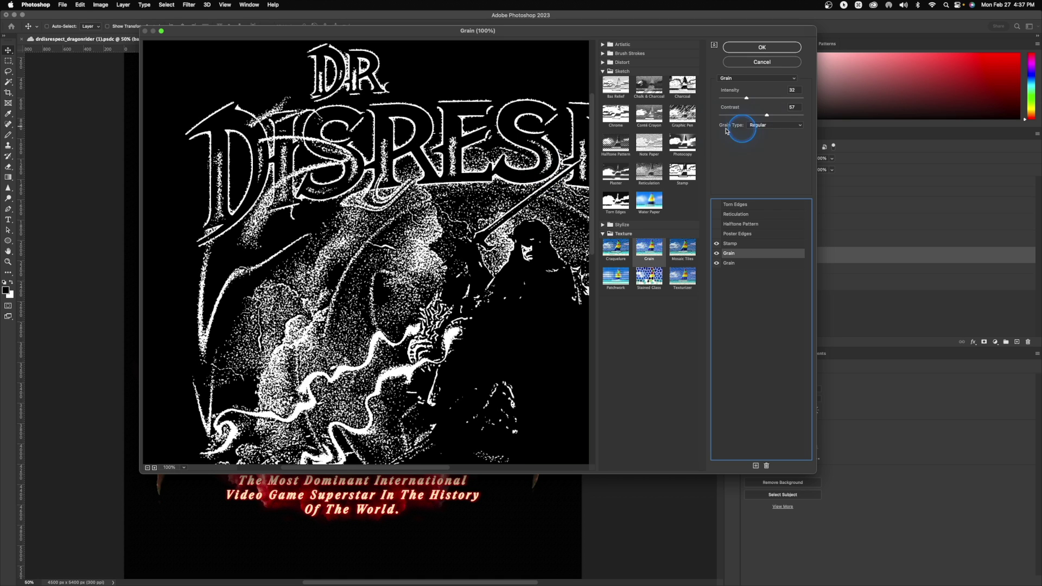
Try the Clumped grain type on the upper Grain effect and set it back to Regular.
left_click(764, 124)
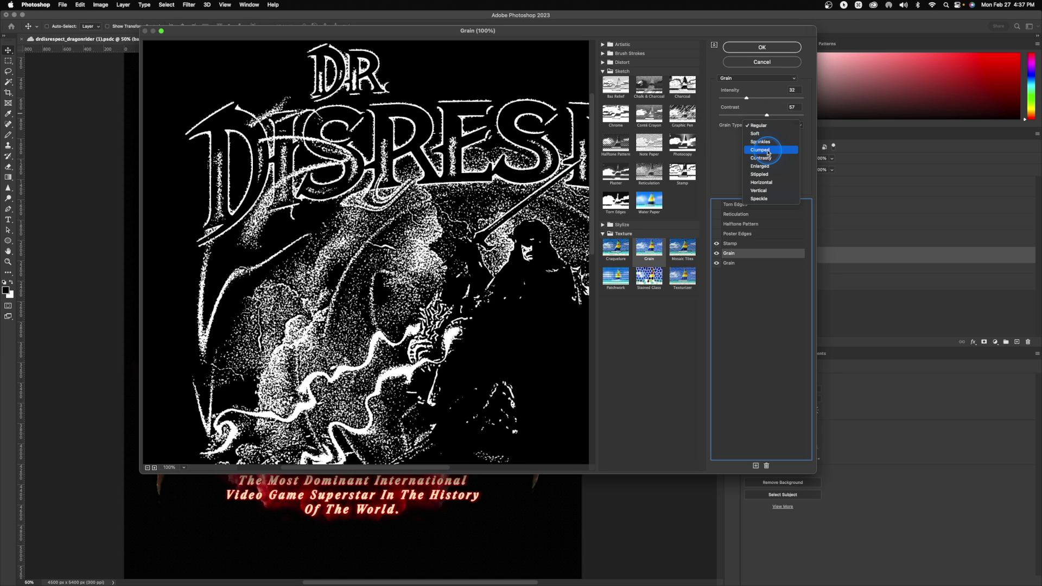
left_click(767, 150)
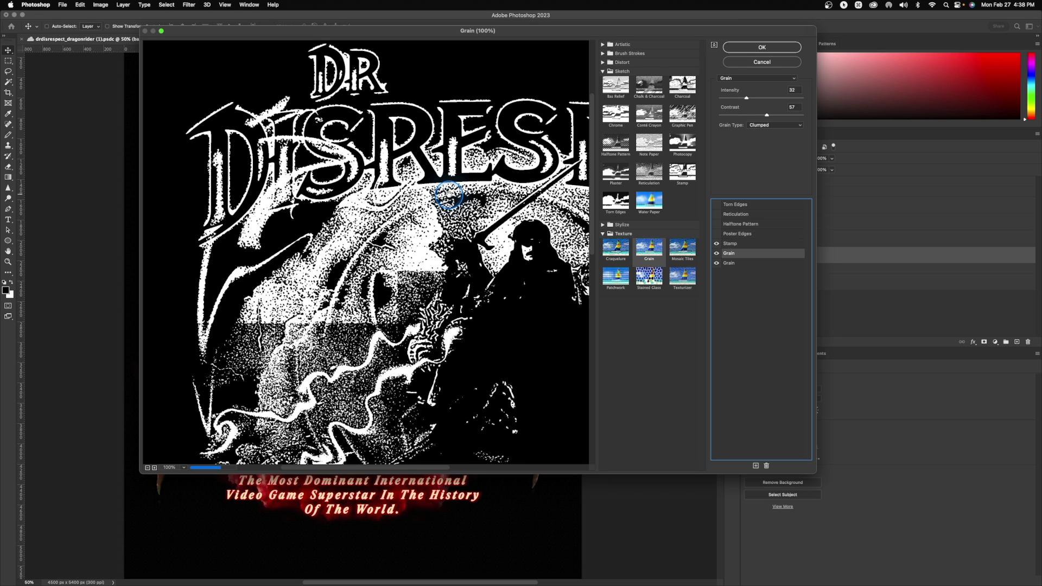
left_click(777, 126)
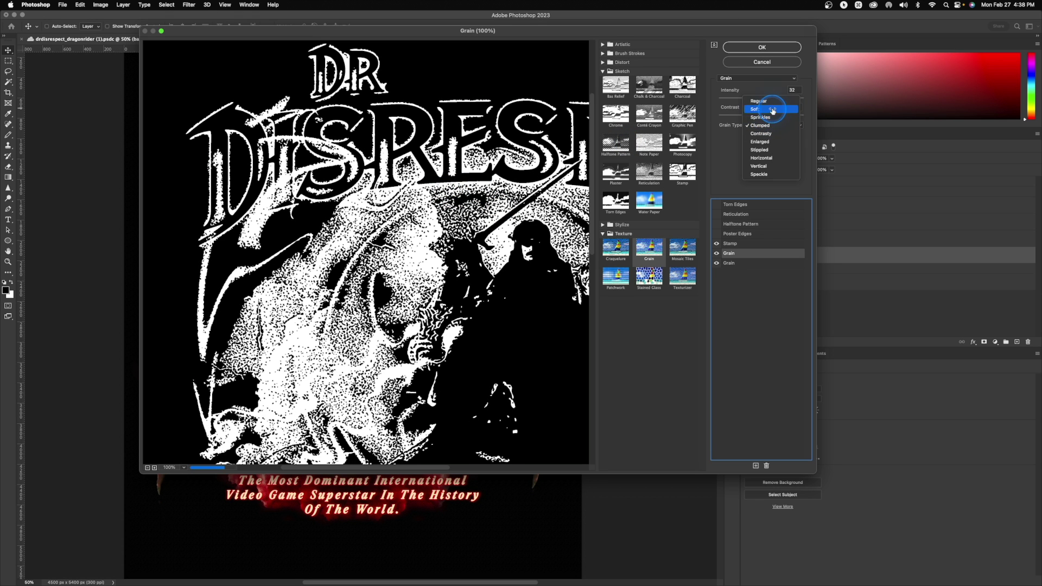
left_click(760, 106)
key("super+minus")
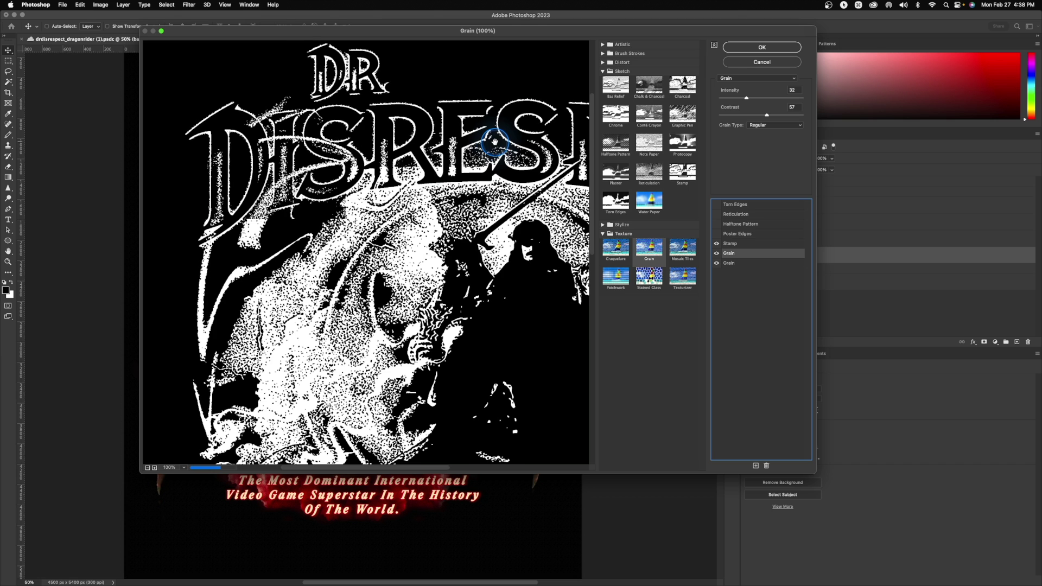
Lower the Stamp effect's Light/Dark Balance to 3 to bring out the dragon and rider detail.
left_click(738, 245)
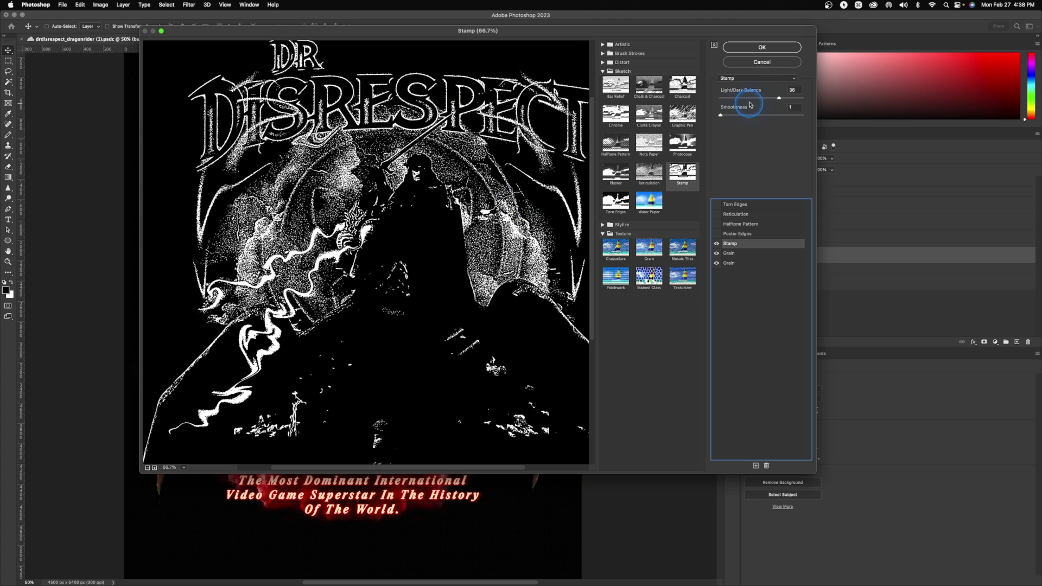
left_click_drag(777, 96, 723, 100)
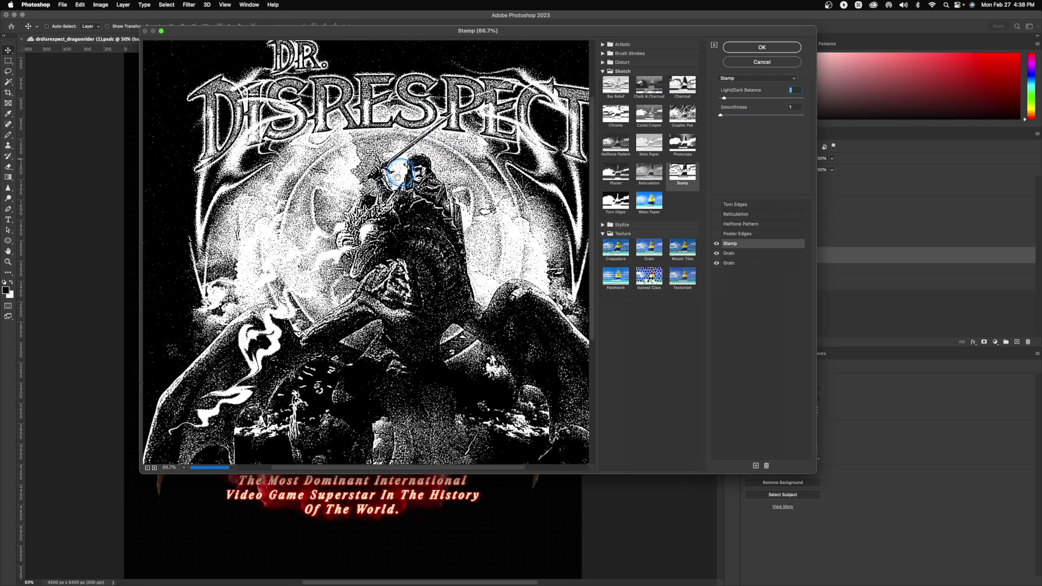
scroll(489, 195, "down", 3)
left_click_drag(487, 280, 538, 316)
left_click_drag(435, 145, 432, 193)
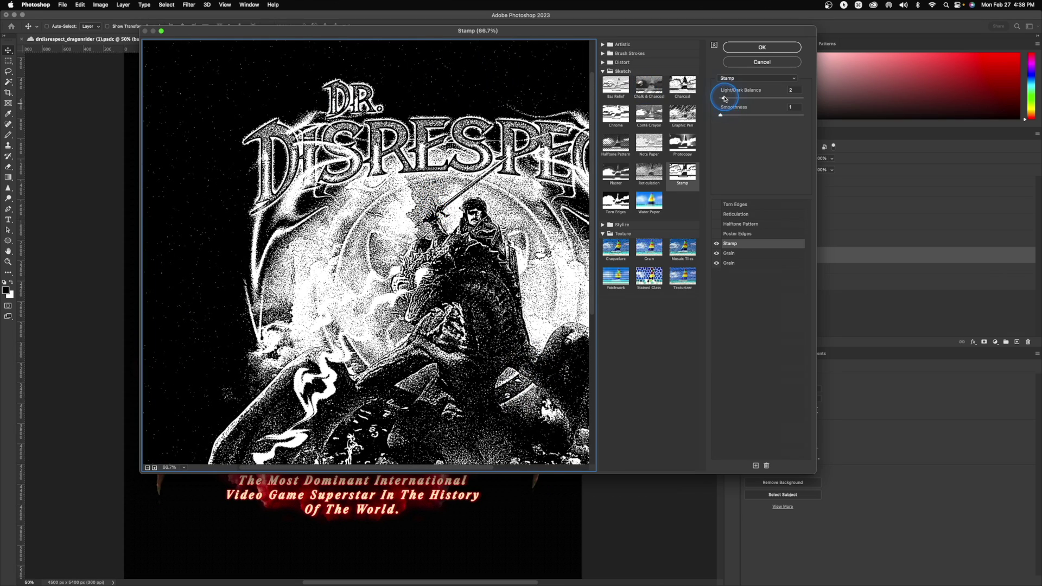
left_click_drag(725, 100, 726, 101)
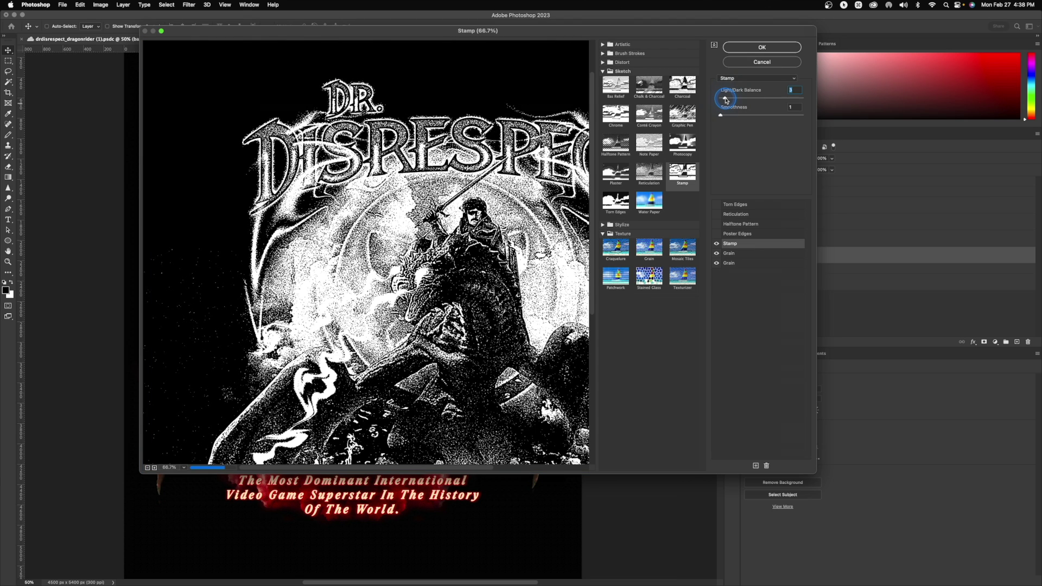
left_click_drag(505, 237, 470, 161)
Try a higher smoothness on the Stamp effect and set it back to 1.
left_click(749, 112)
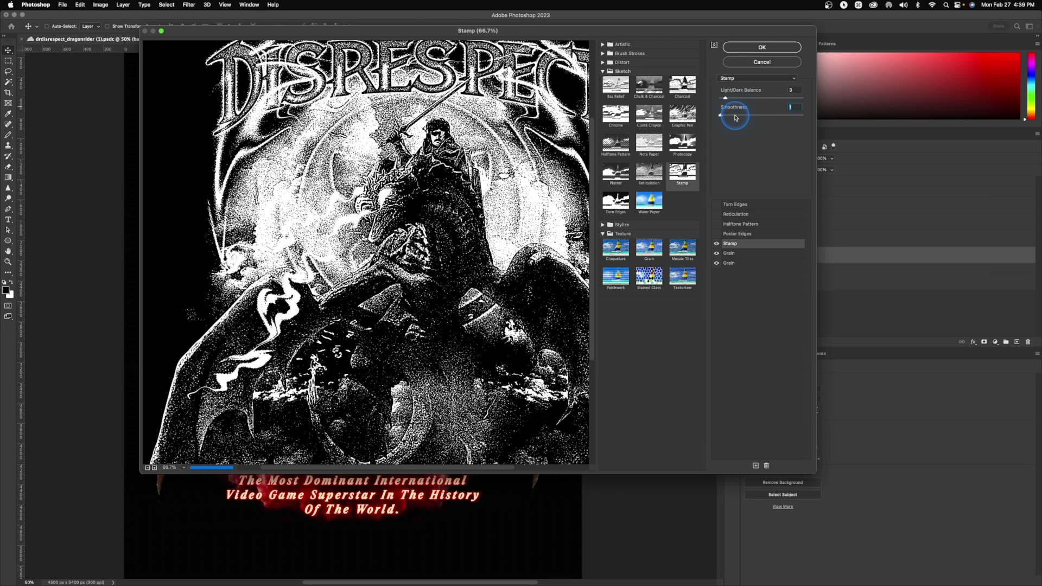
left_click(728, 118)
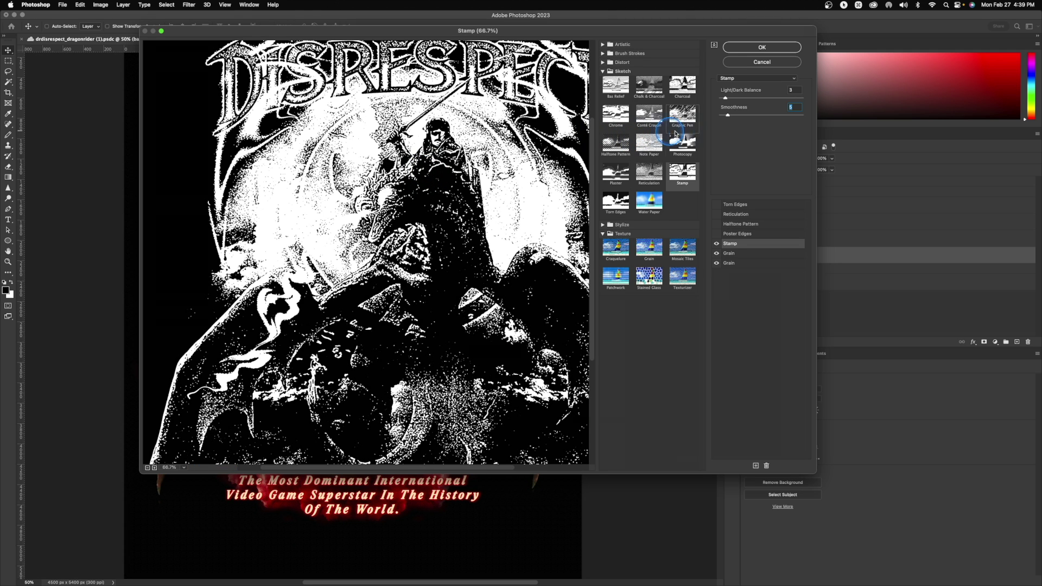
left_click_drag(724, 117, 722, 115)
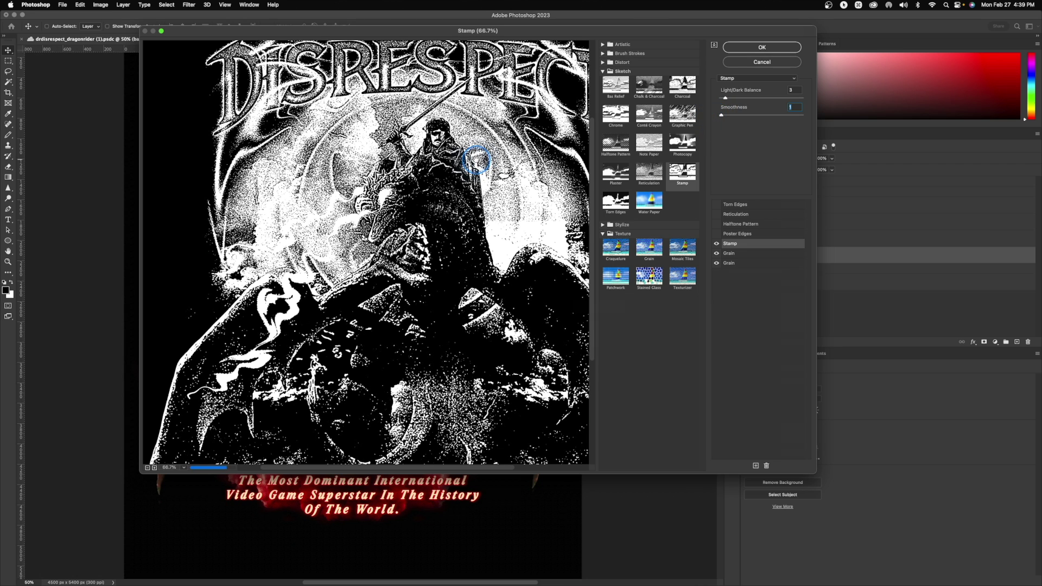
Set the upper Regular Grain effect's intensity to 35 and its contrast to about 25.
left_click(729, 253)
mouse_move(744, 98)
left_mouse_down()
mouse_move(775, 98)
mouse_move(737, 117)
mouse_move(750, 99)
left_mouse_up()
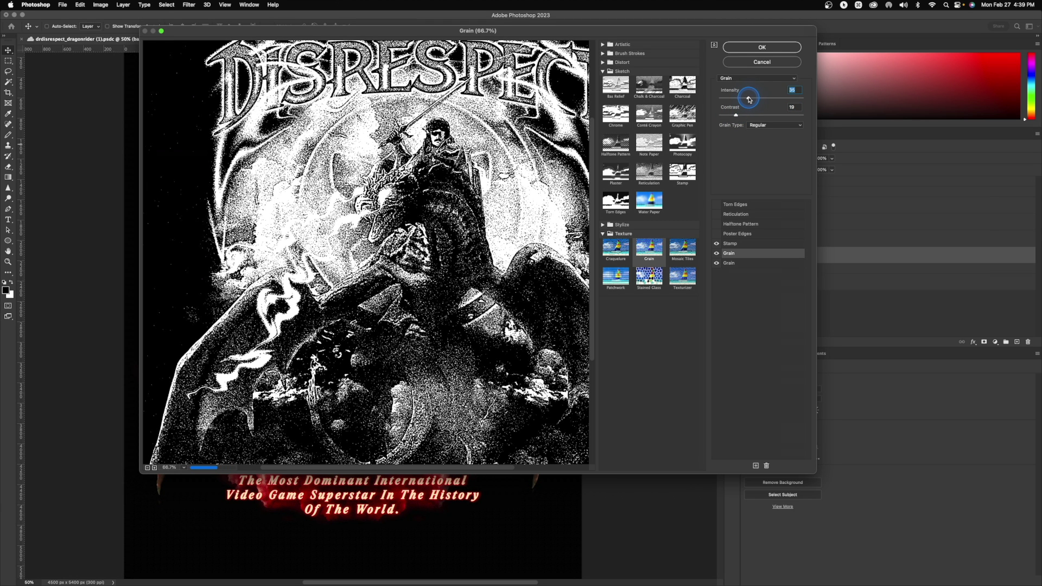
left_click_drag(738, 116, 743, 116)
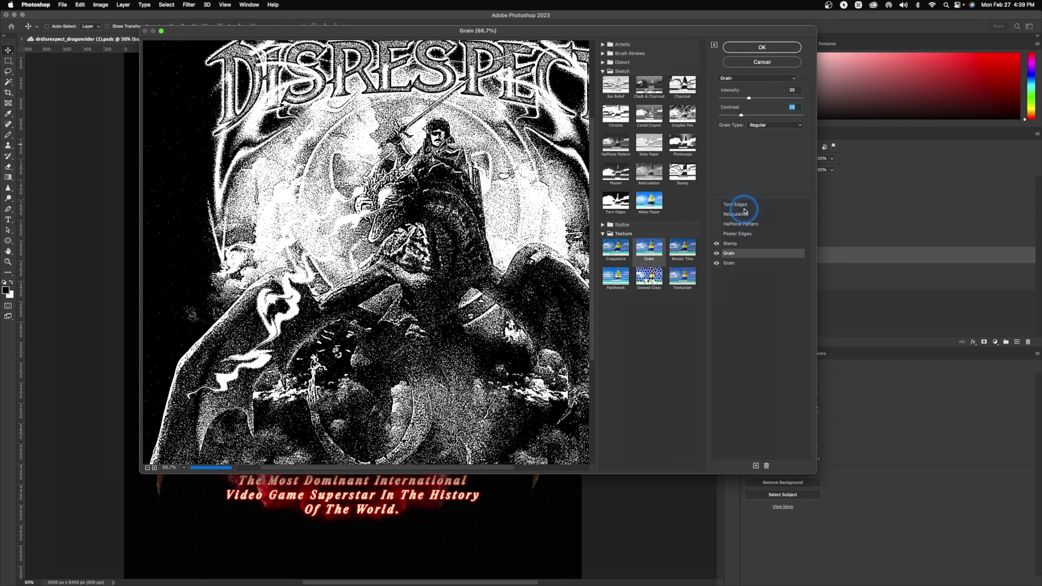
Set the lower Clumped Grain effect's intensity to 53 and raise its contrast.
left_click(729, 263)
left_click_drag(758, 97, 764, 96)
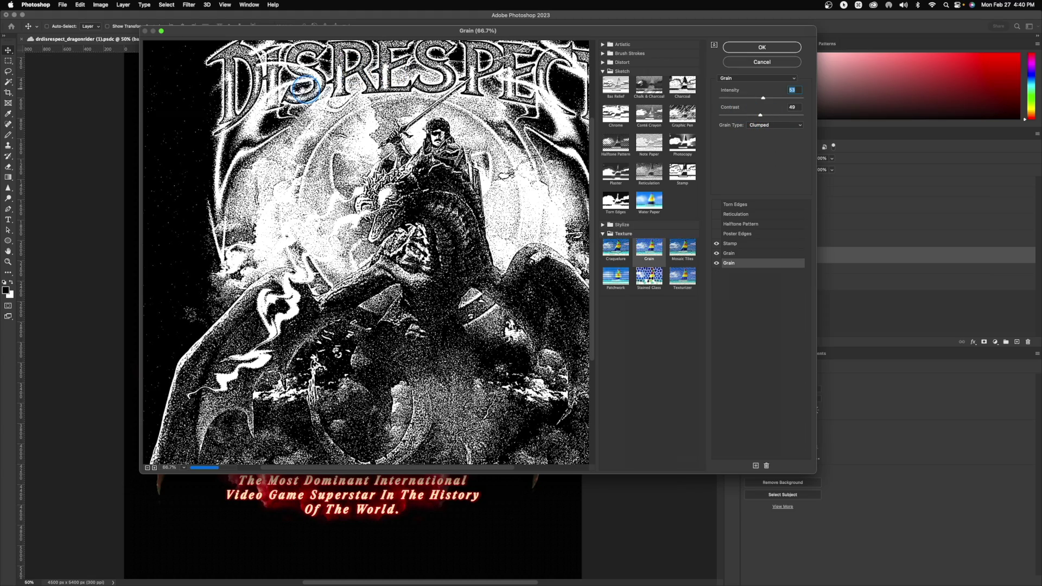
left_click(470, 132)
scroll(471, 131, "down", 5)
scroll(523, 273, "up", 2)
scroll(522, 273, "down", 1)
scroll(523, 273, "right", 1)
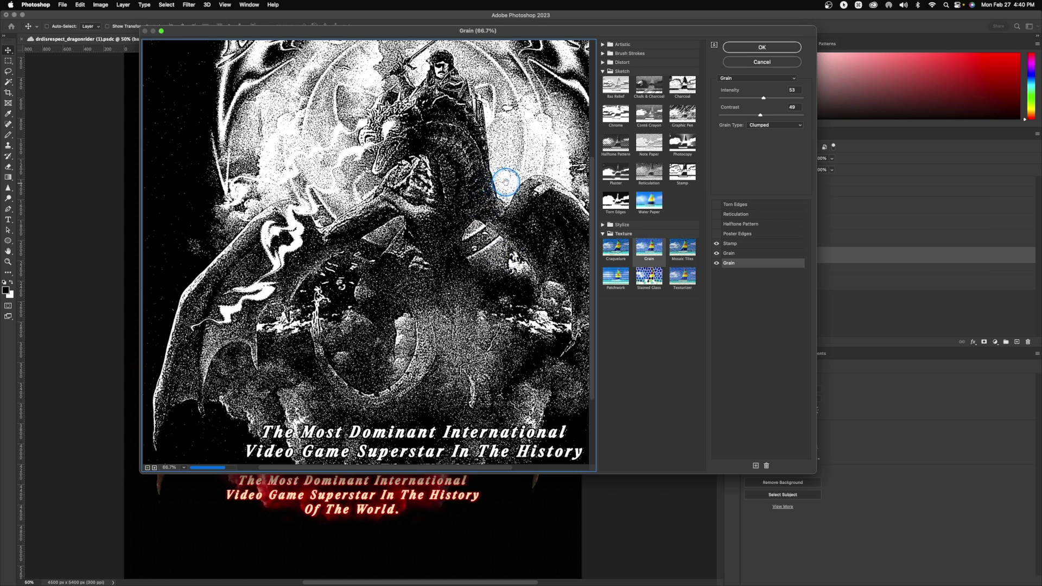
mouse_move(754, 115)
left_mouse_down()
mouse_move(739, 116)
mouse_move(774, 115)
left_mouse_up()
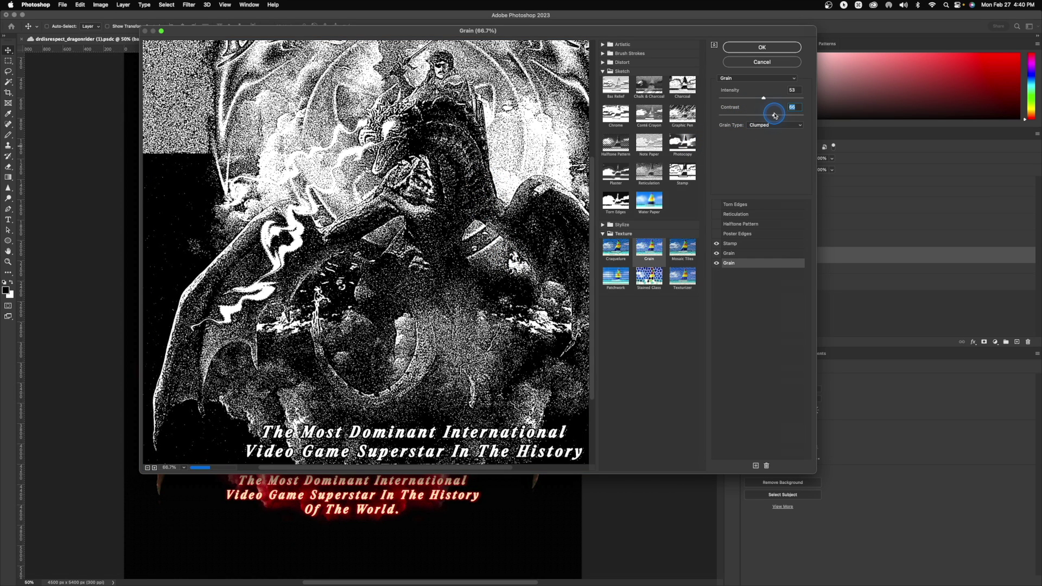
left_click_drag(210, 144, 244, 149)
left_click_drag(775, 115, 780, 116)
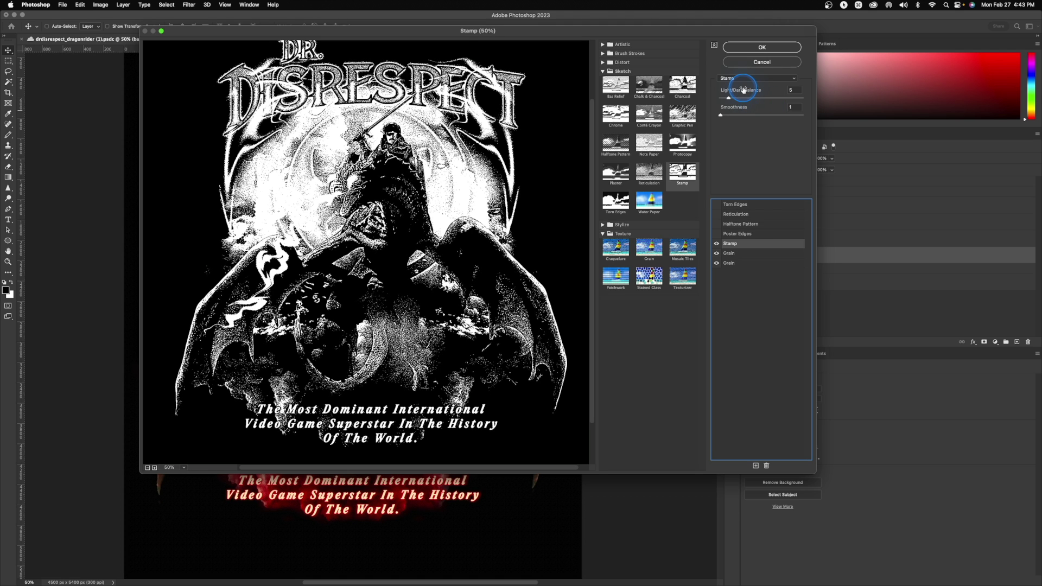
Apply Stamp (balance 5, smoothness 1), Regular Grain (intensity 18, contrast 71) and Clumped Grain (intensity 35, contrast 37) to the base layer.
left_click(731, 254)
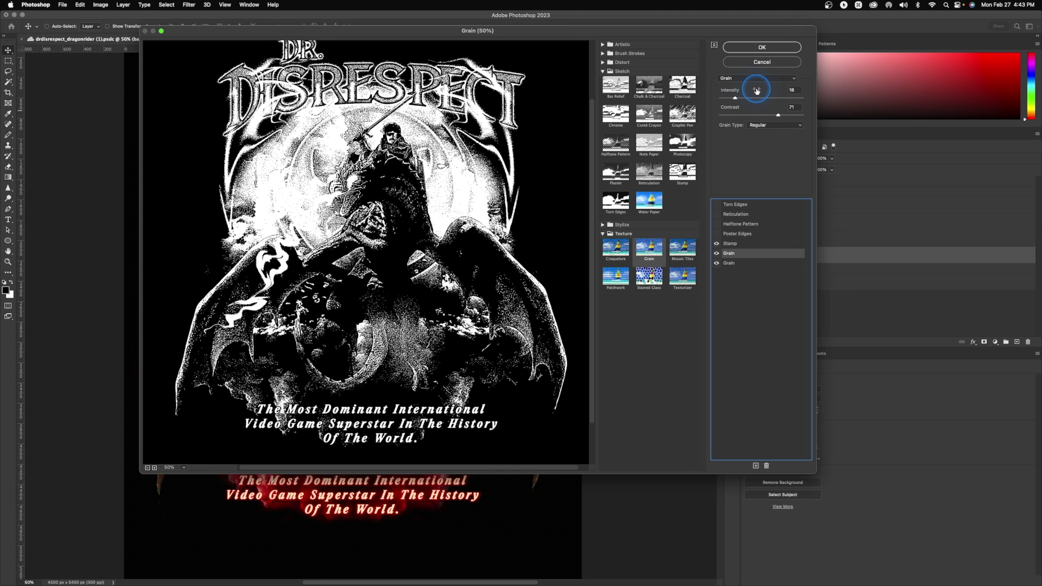
left_click(746, 263)
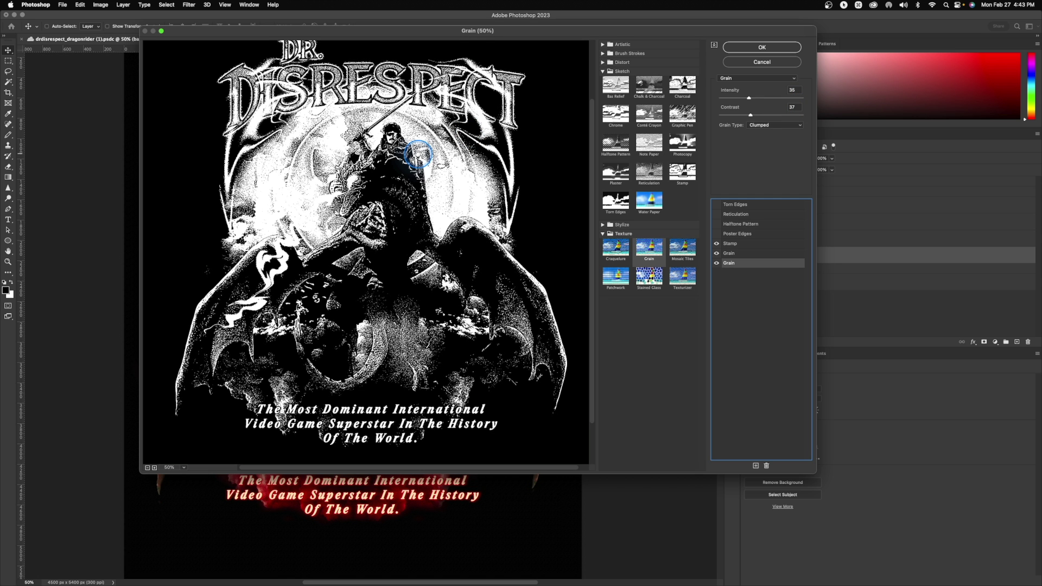
left_click(782, 51)
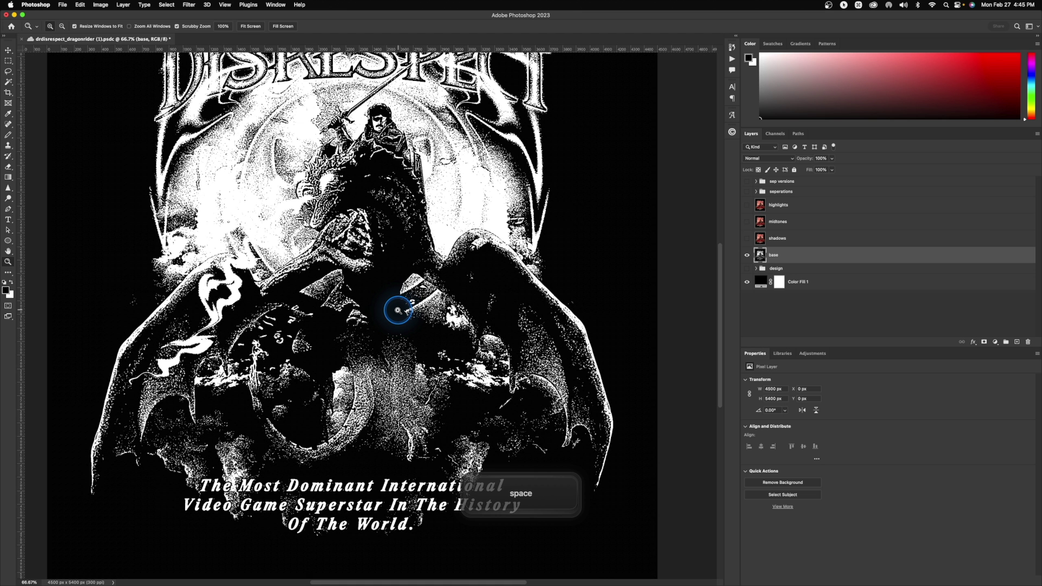
left_click(394, 277)
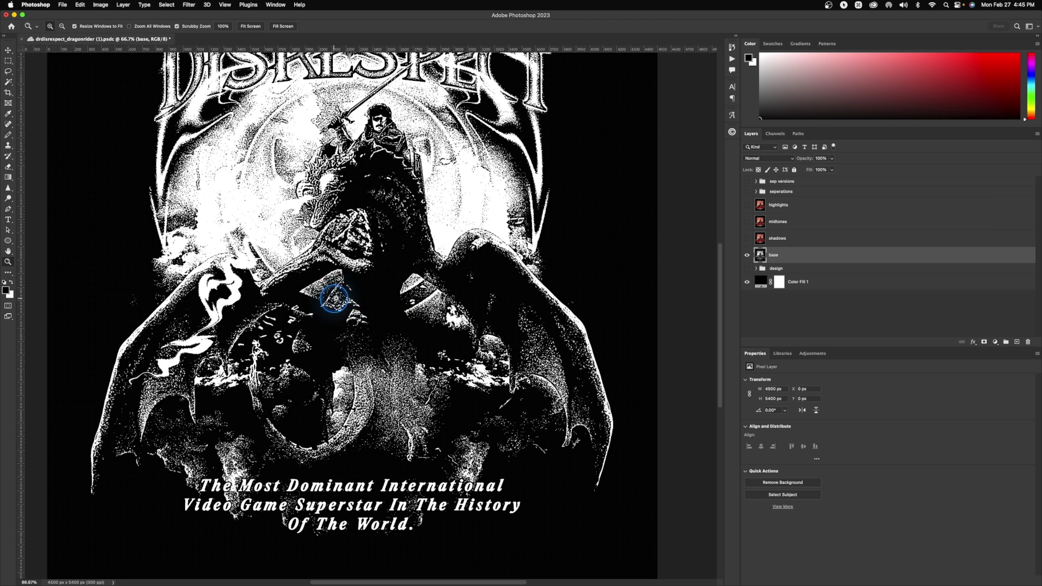
Duplicate the shadows layer directly above base, rename the copy "base 2" and make it visible.
left_click(8, 51)
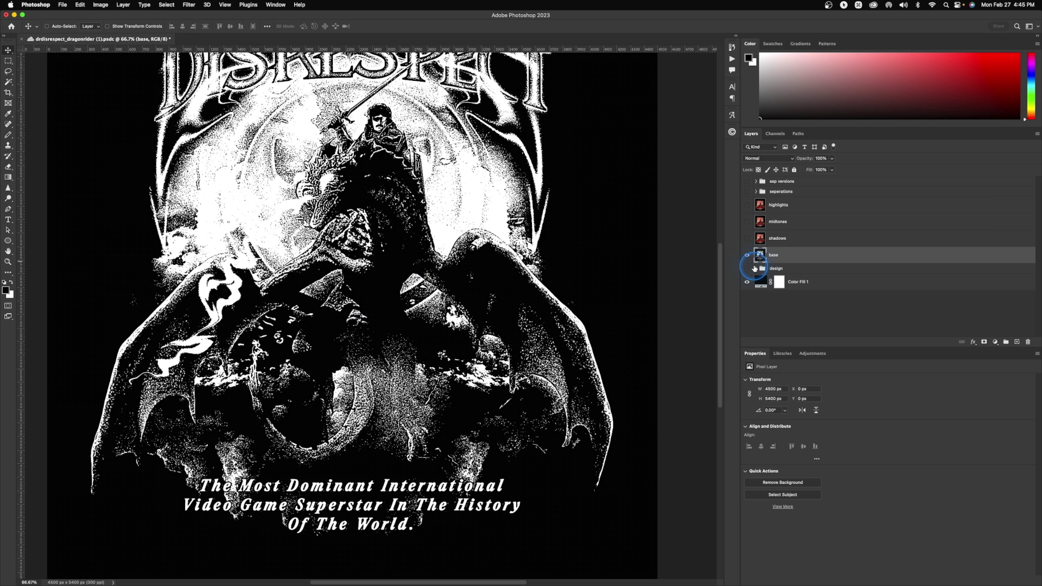
left_click_drag(797, 238, 792, 249)
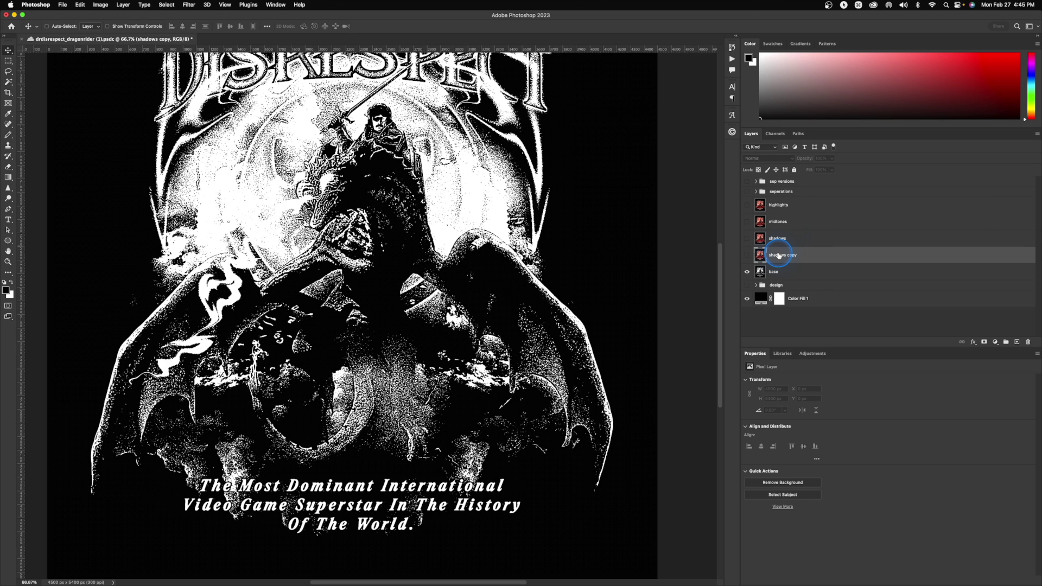
key("alt")
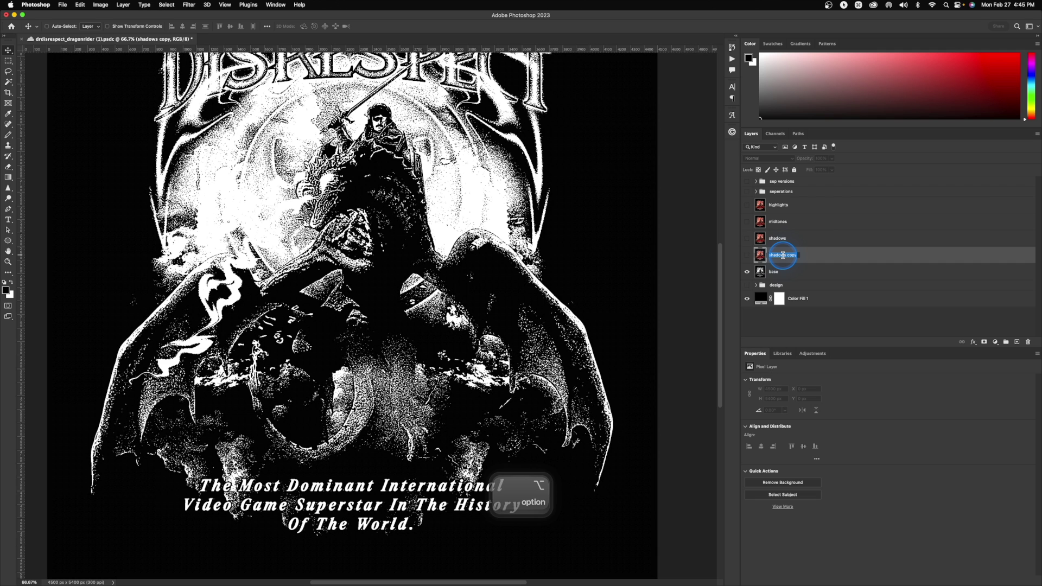
type("base 2")
key("Return")
left_click(748, 256)
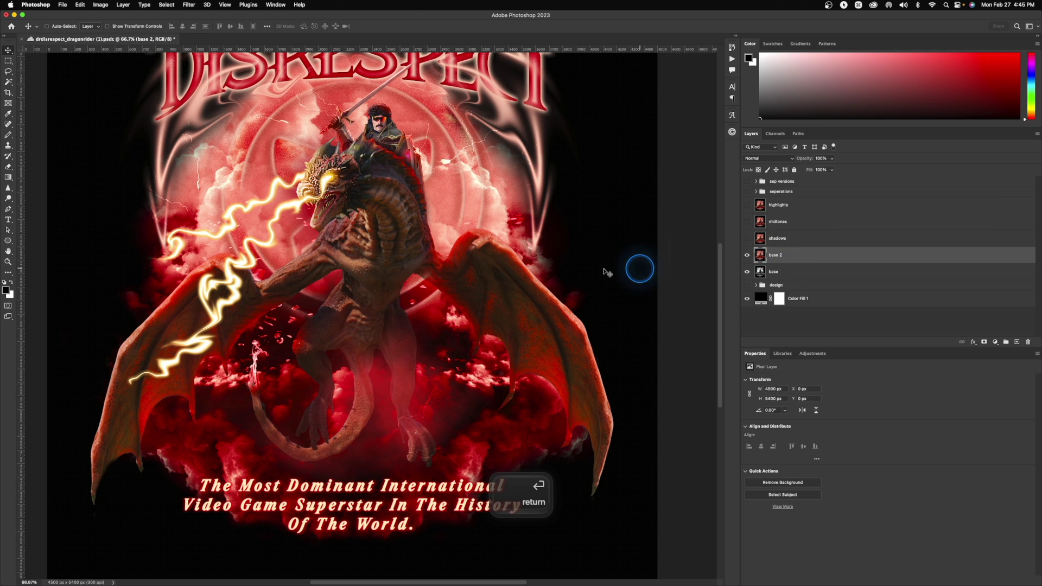
Open the Filter Gallery on base 2 and set the Stamp effect's Light/Dark Balance to 1.
left_click(189, 3)
left_click(204, 51)
key("super+minus")
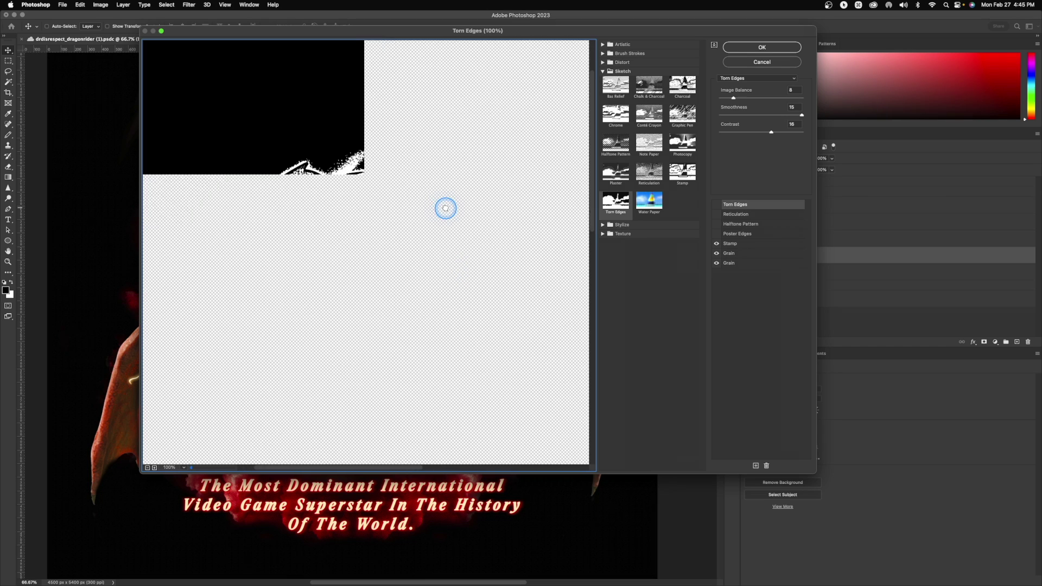
left_click_drag(503, 219, 235, 133)
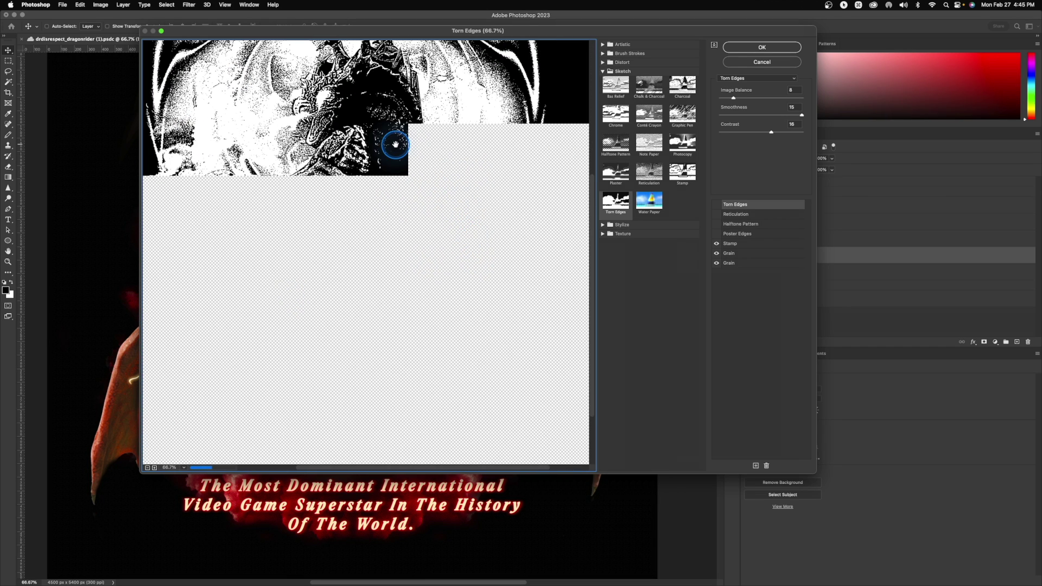
left_click(731, 244)
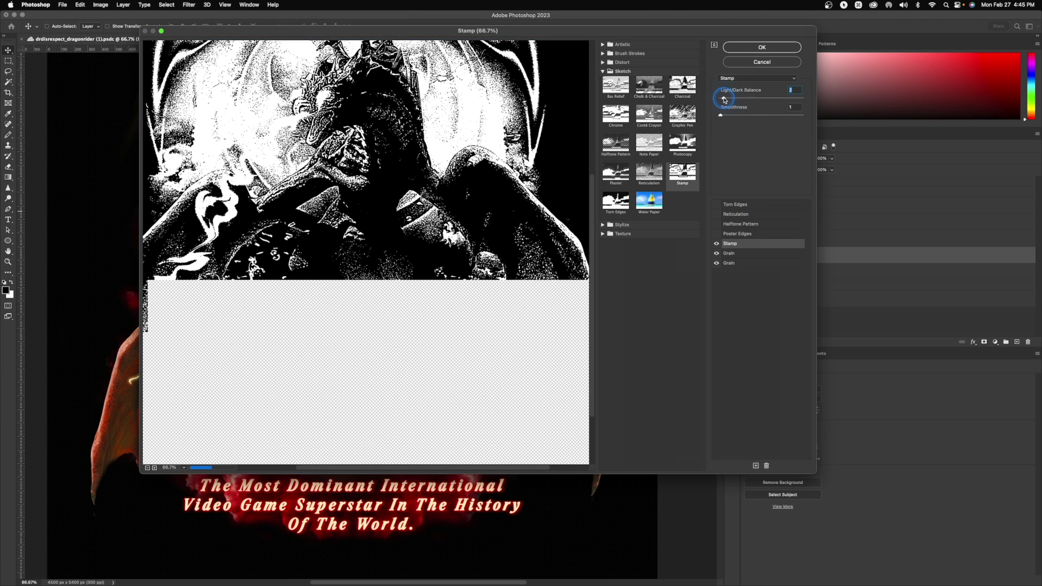
left_click_drag(724, 99, 723, 100)
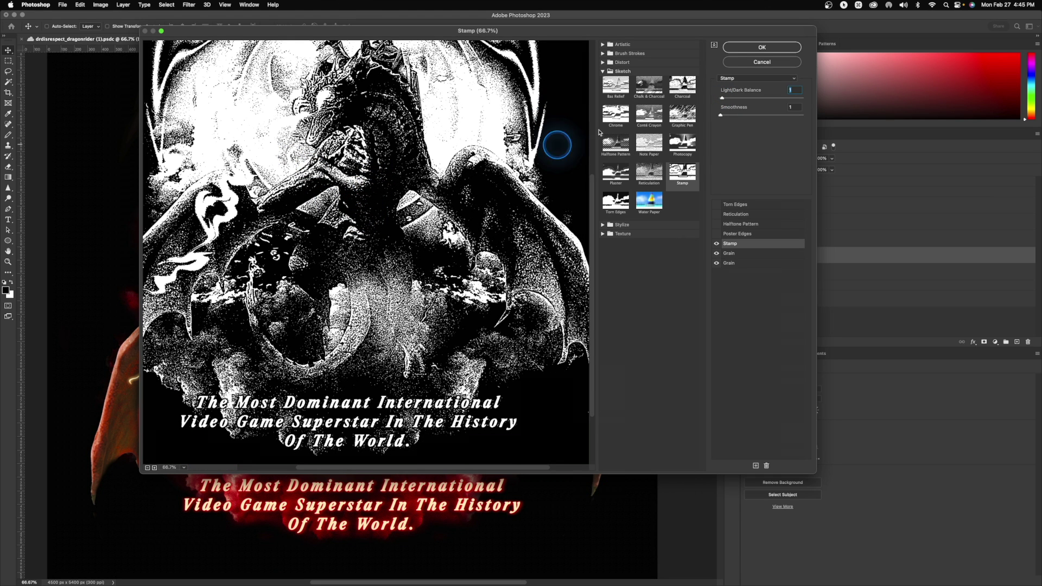
Set the Regular Grain effect's intensity to 10 and apply the filter stack to base 2.
left_click(733, 255)
left_click_drag(740, 106, 729, 100)
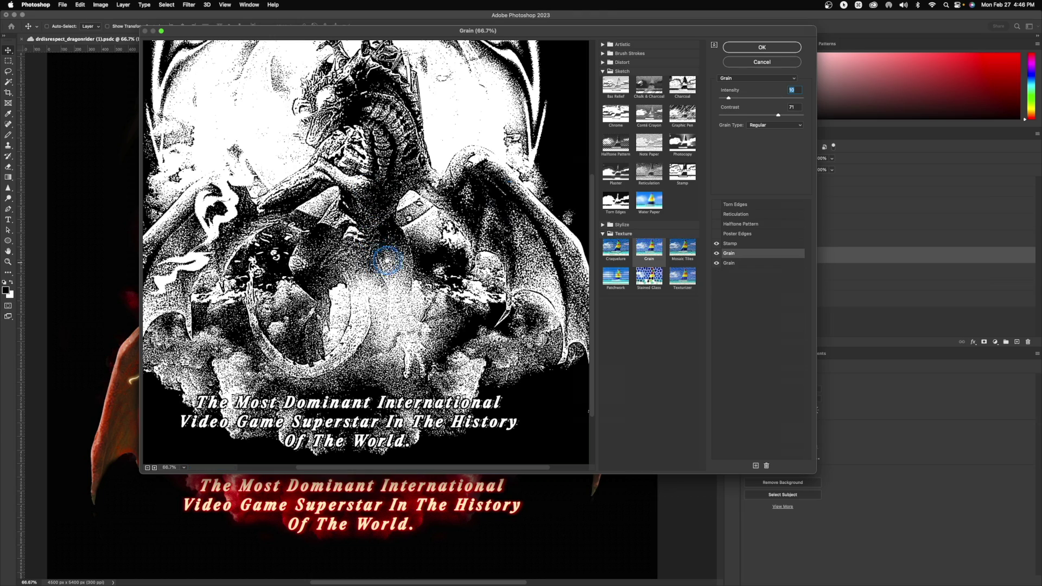
left_click(771, 49)
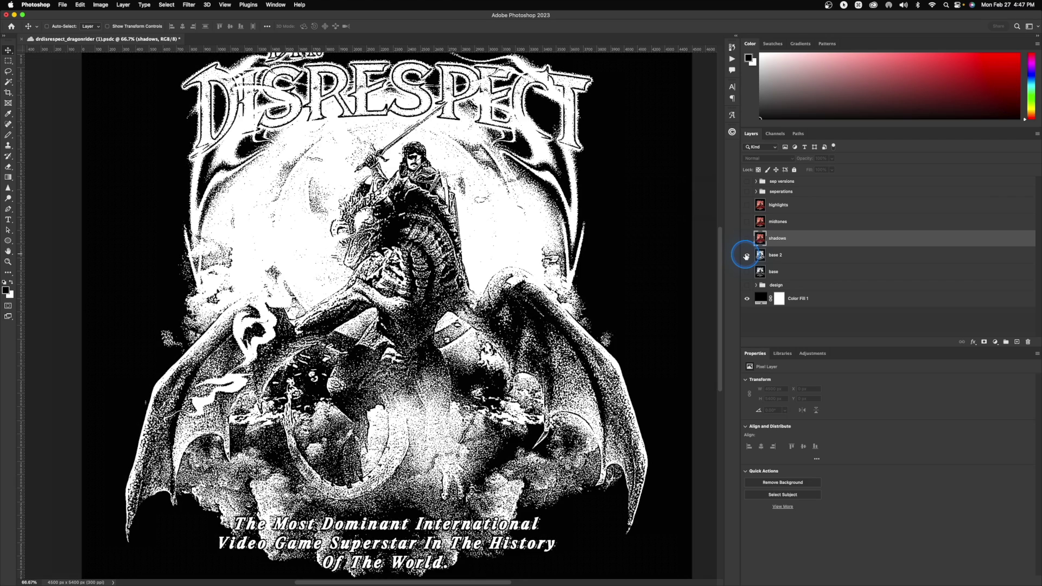
Compare the base and base 2 layers by toggling their visibility, leaving only base shown of the two.
left_click(748, 272)
left_click(748, 272)
left_click(747, 256)
left_click(748, 255)
left_click(747, 272)
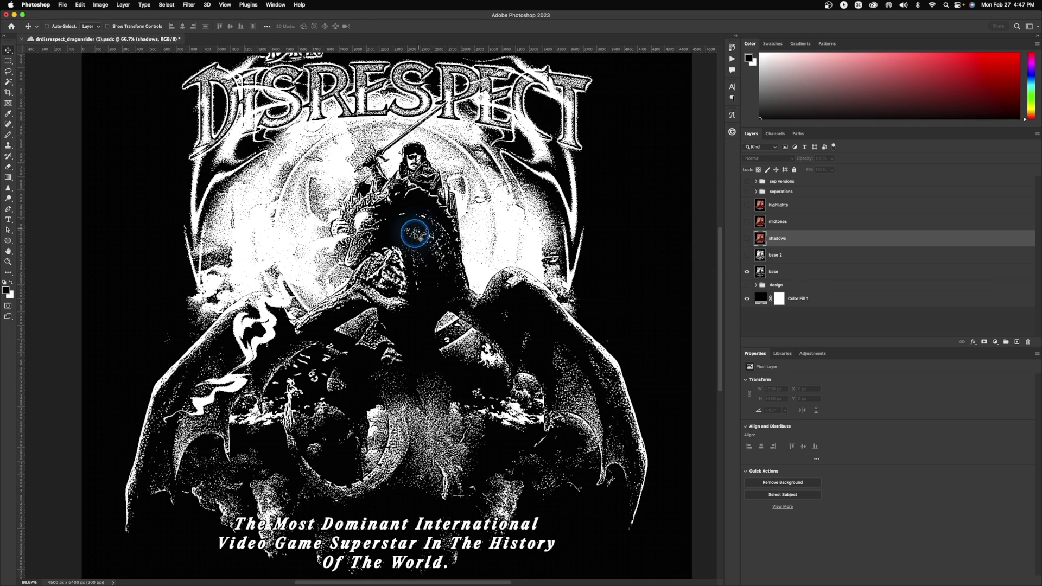
Hide the base and base 2 layers, then make the shadows layer visible and select it.
left_click(748, 272)
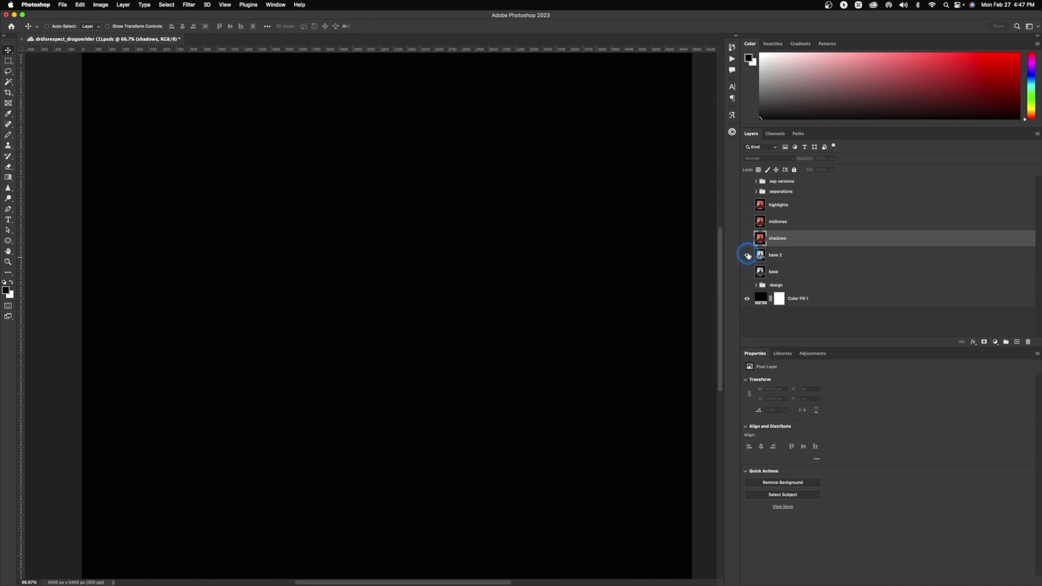
left_click(748, 255)
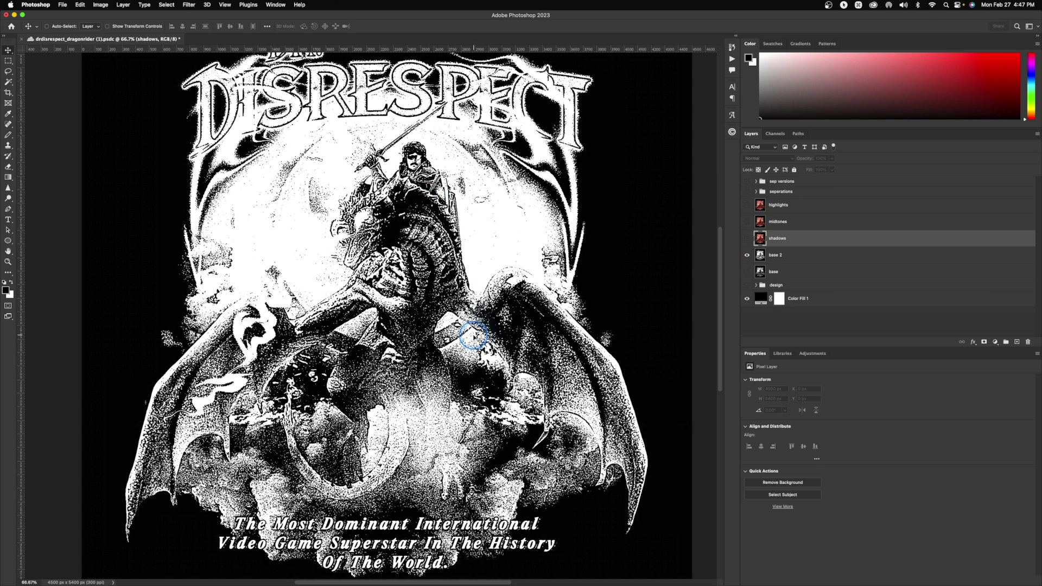
left_click(749, 256)
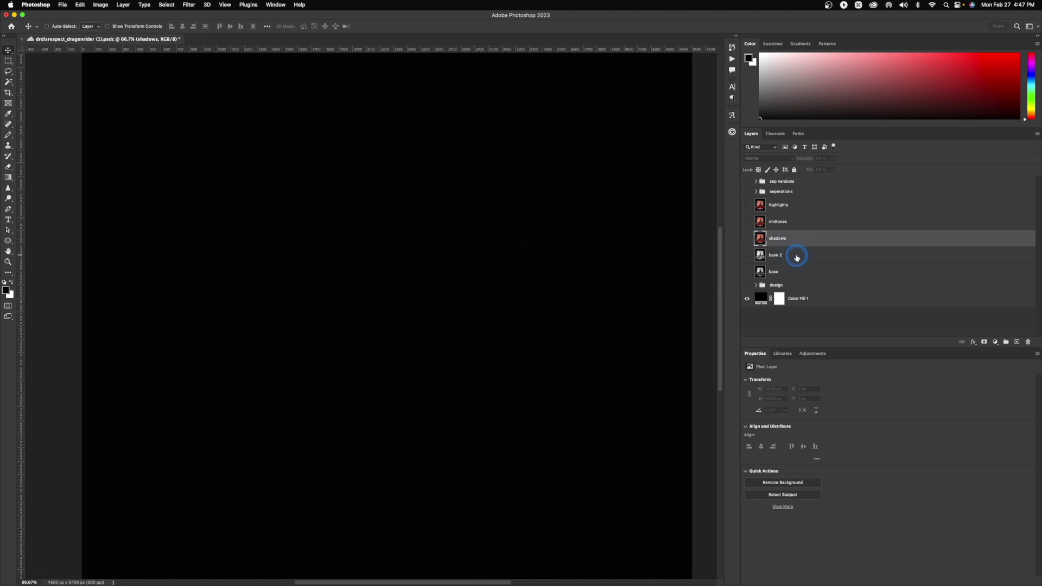
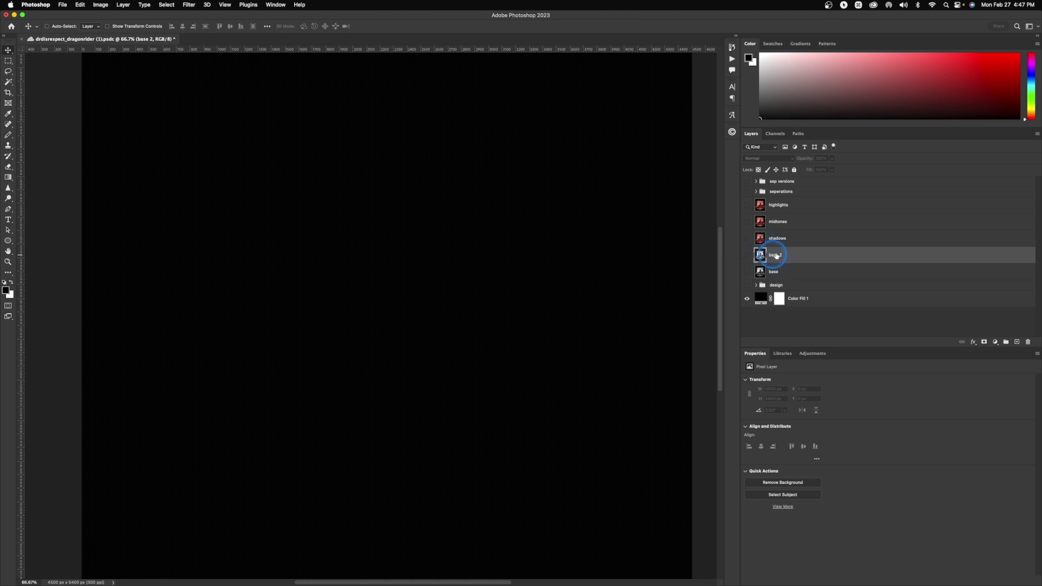
left_click(747, 239)
left_click(785, 239)
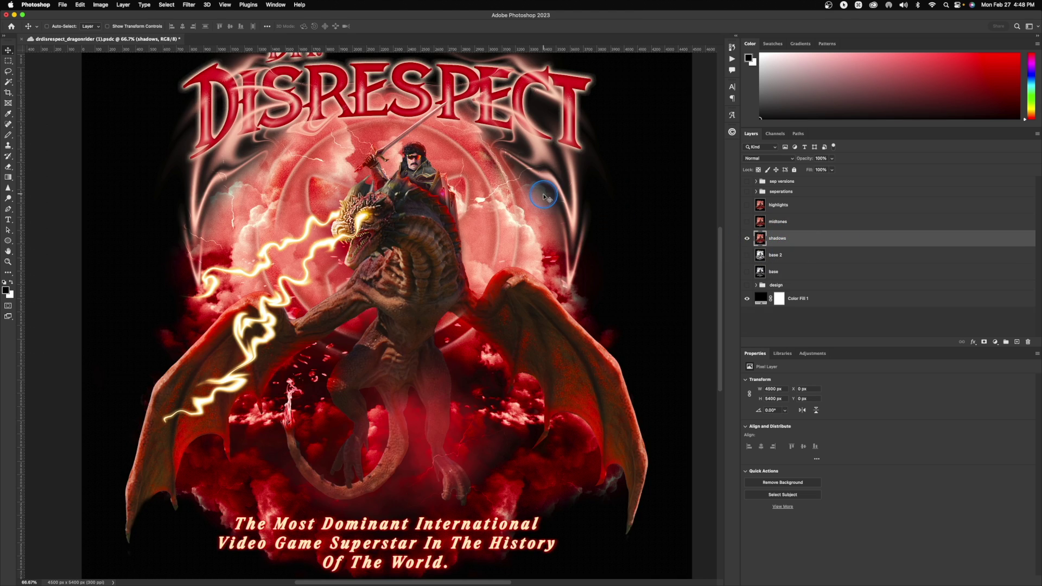
Apply the Filter Gallery stack to the shadows layer with the Stamp effect's Light/Dark Balance set to 15.
left_click(188, 4)
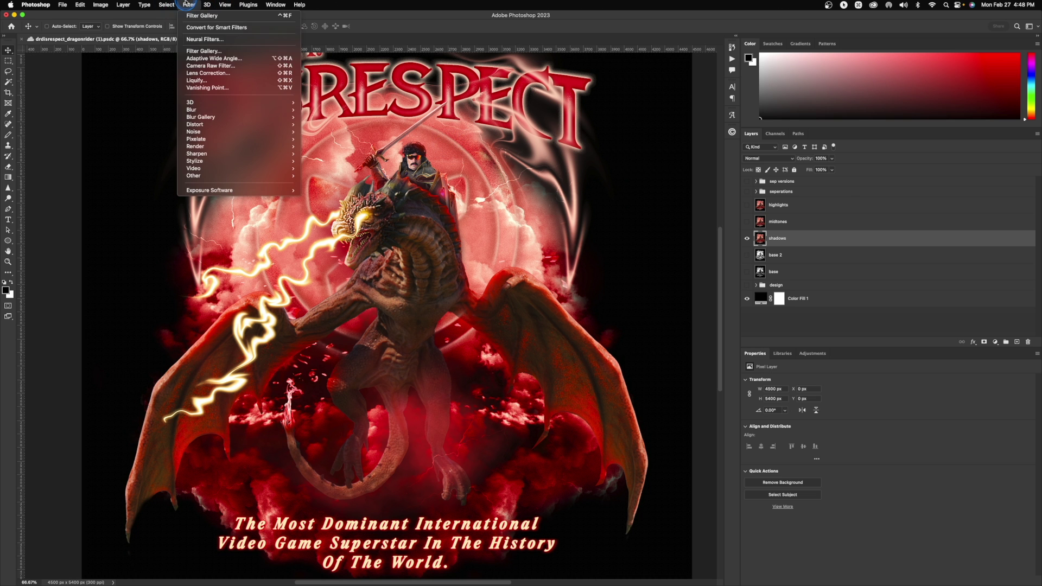
left_click(200, 51)
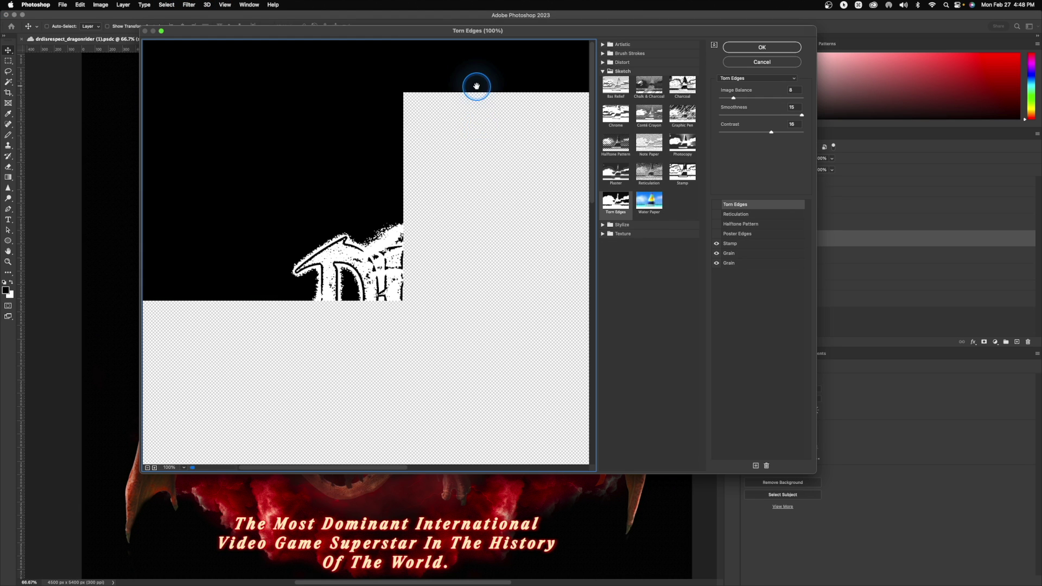
left_click_drag(507, 291, 439, 181)
left_click(438, 181, "alt")
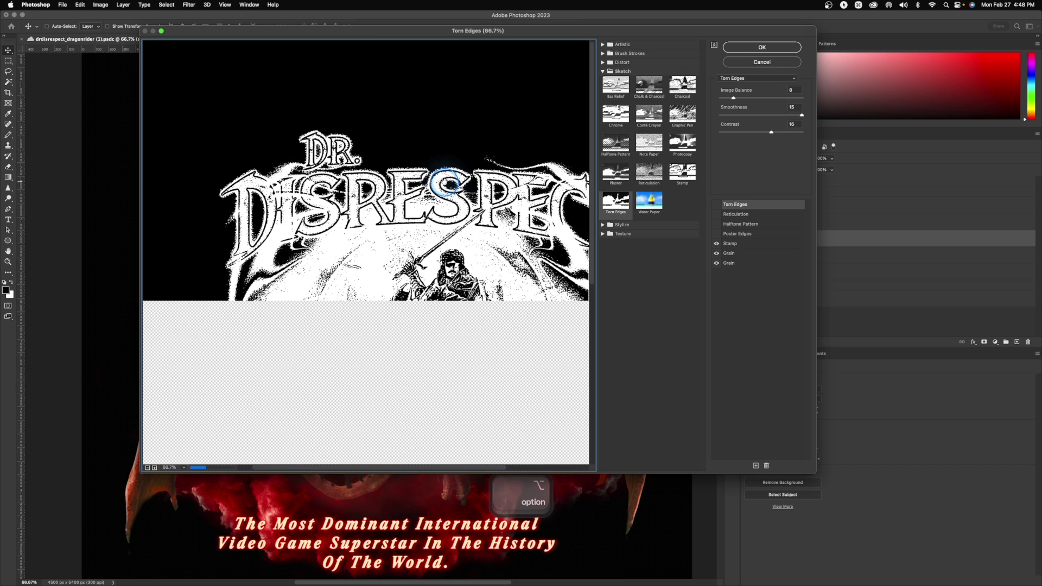
scroll(507, 251, "down", 5)
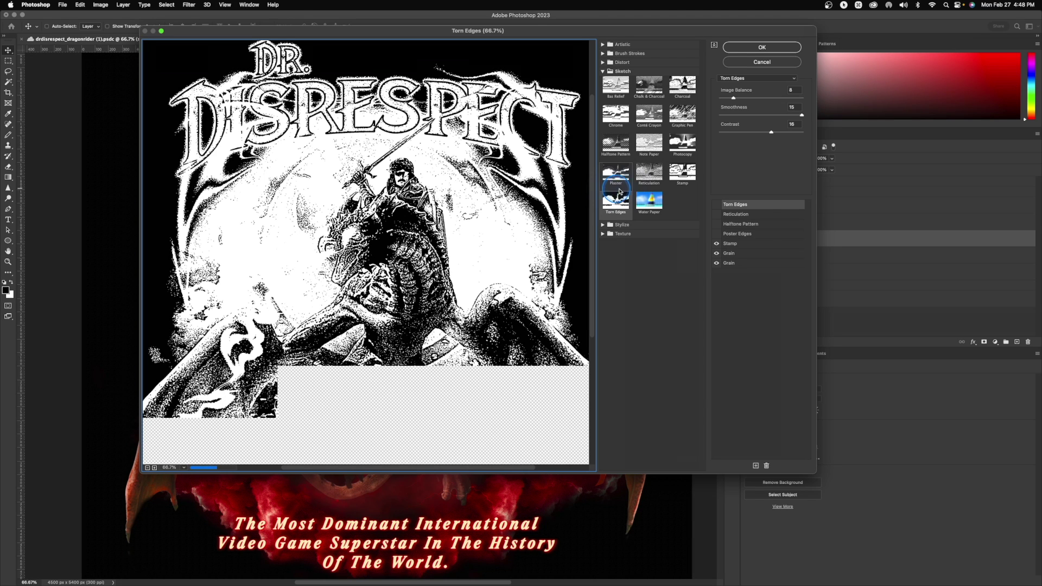
left_click(745, 245)
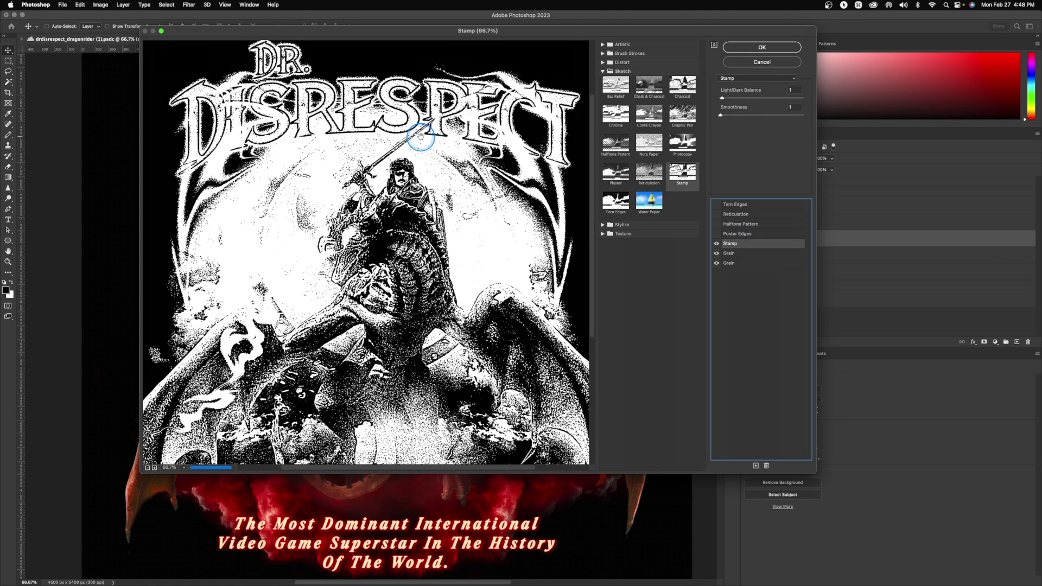
left_click(449, 172)
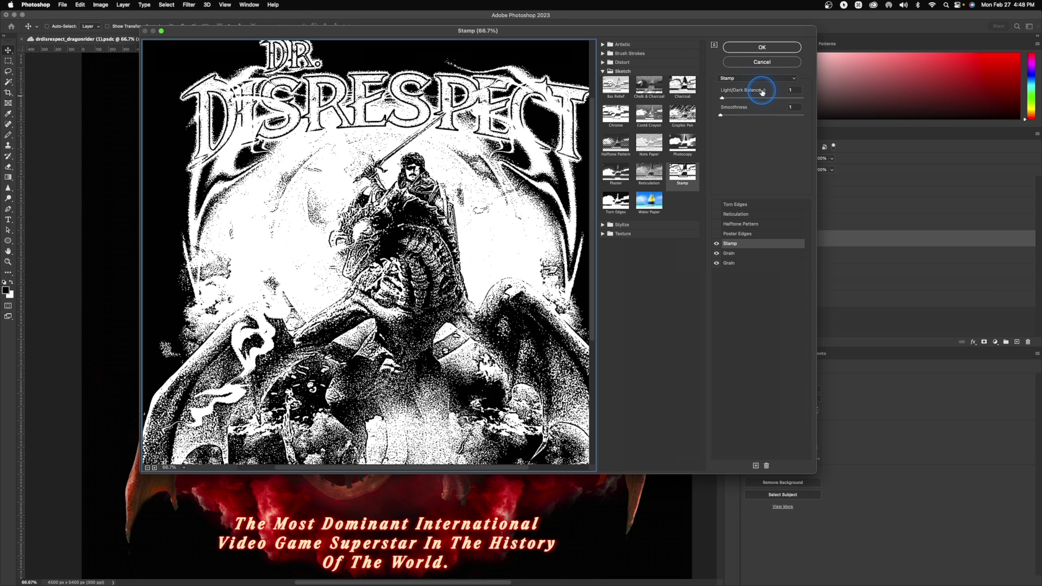
mouse_move(745, 97)
left_mouse_down()
mouse_move(723, 99)
mouse_move(744, 99)
left_mouse_up()
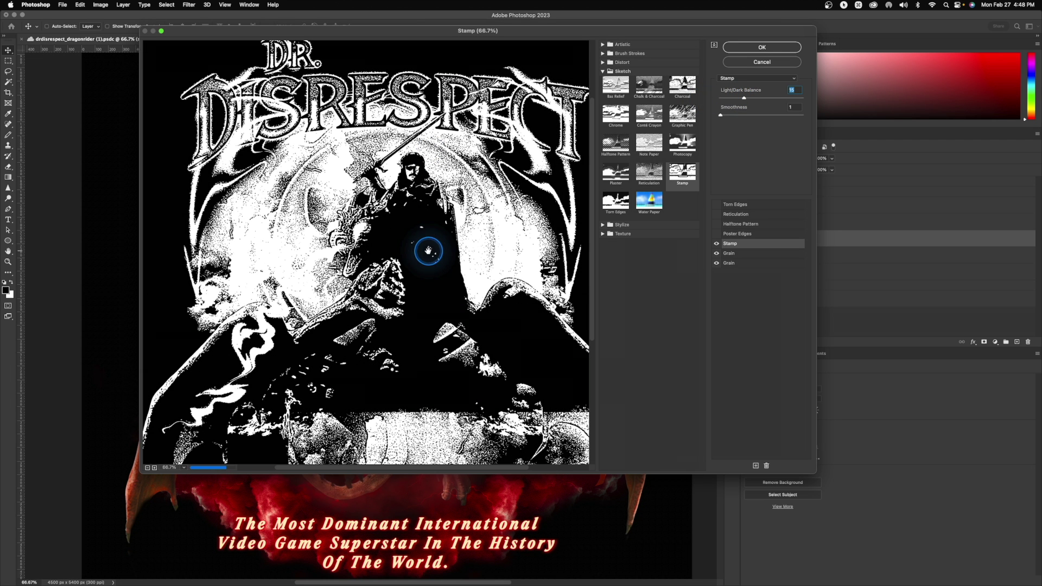
left_click_drag(415, 352, 430, 218)
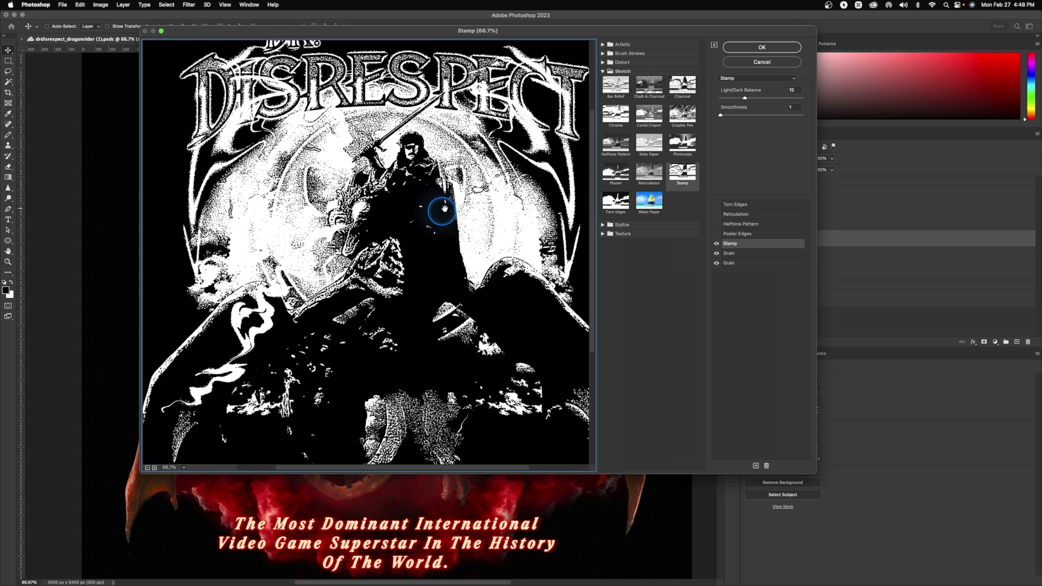
left_click(770, 47)
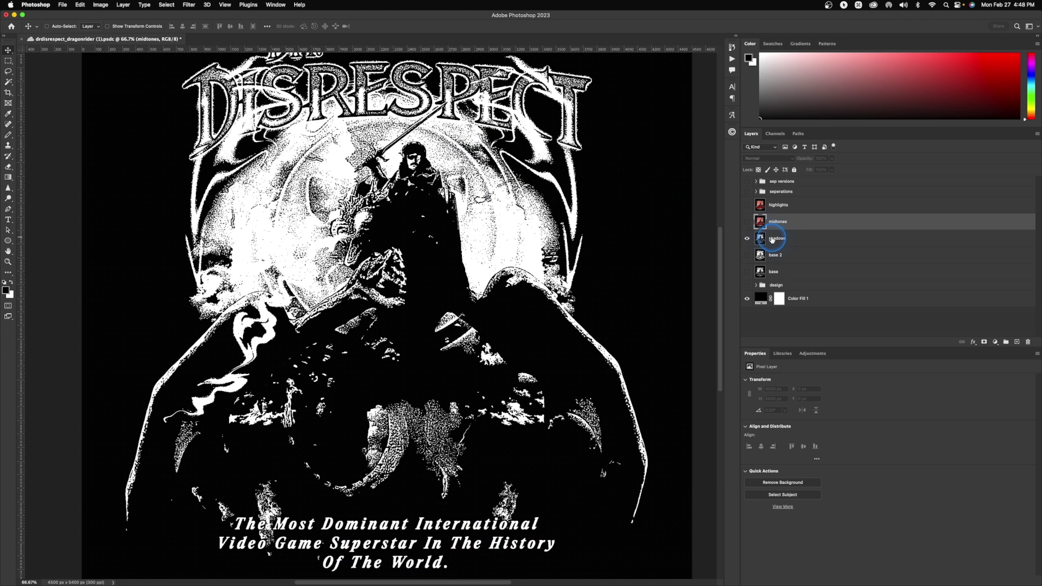
Show midtones instead of shadows and set its Filter Gallery Stamp effect's Light/Dark Balance to 32.
left_click(747, 239)
left_click(747, 222)
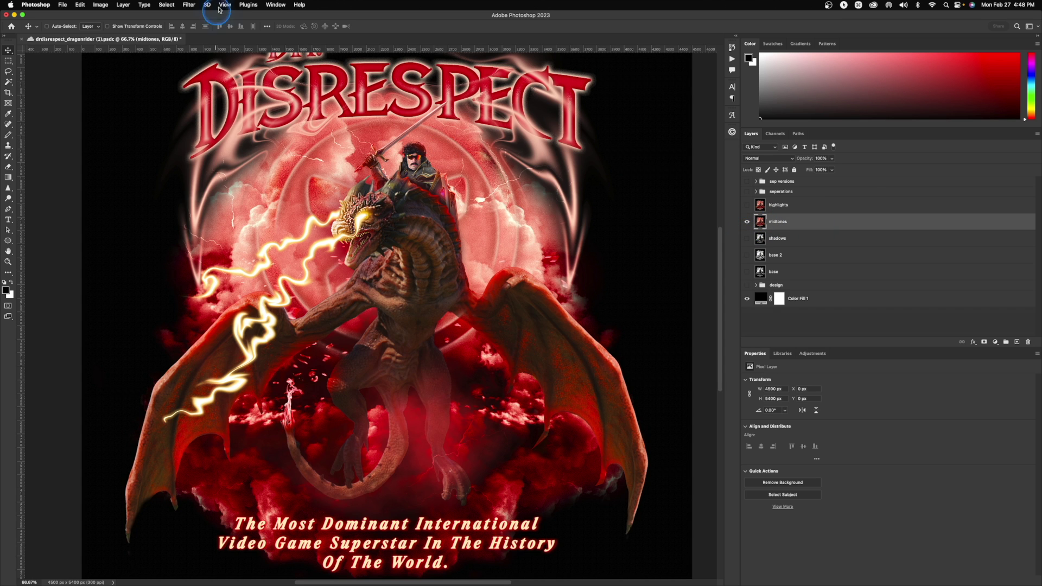
left_click(189, 4)
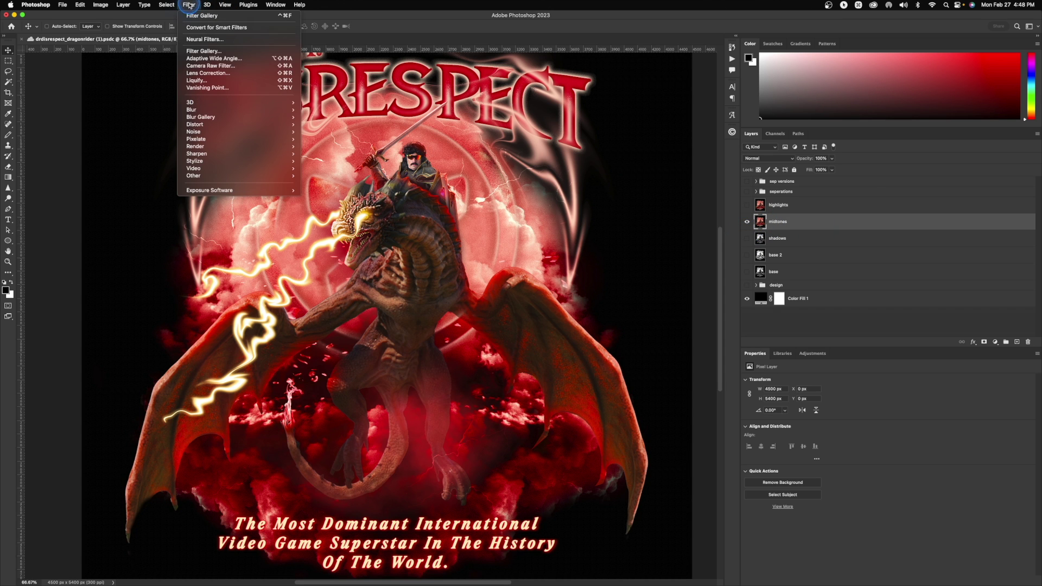
left_click(211, 56)
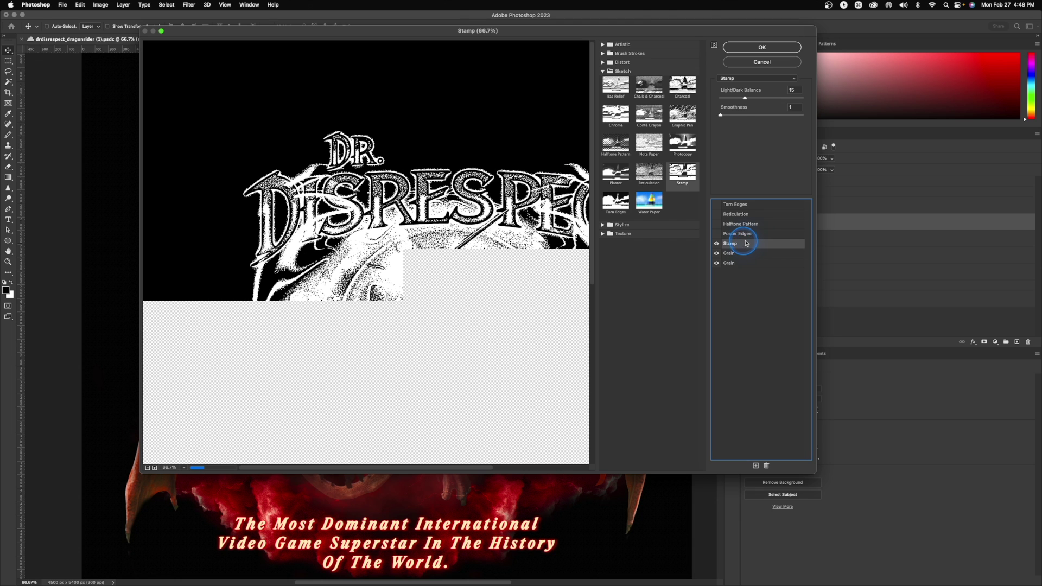
left_click_drag(508, 273, 457, 210)
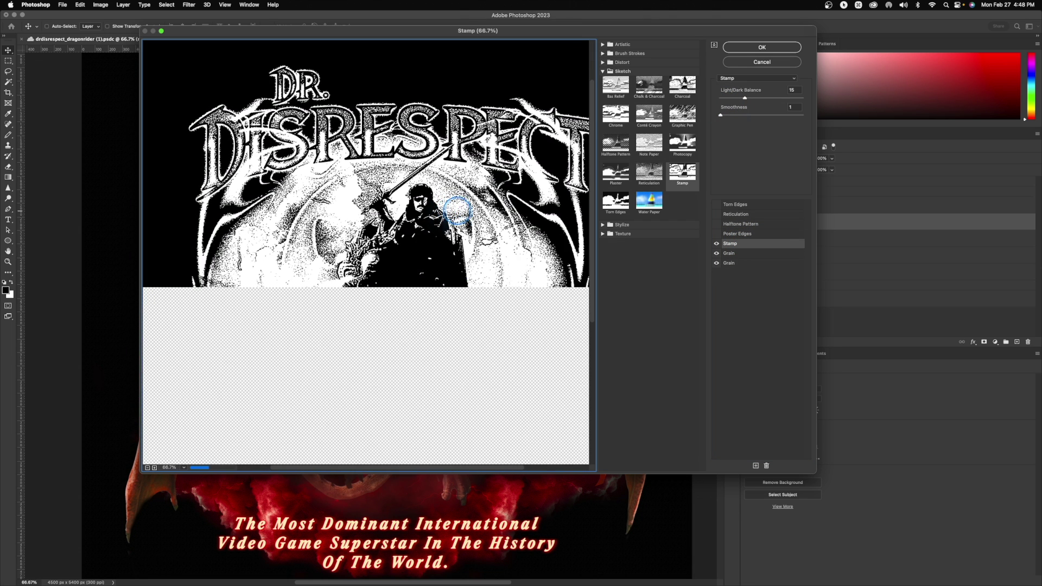
left_click_drag(703, 31, 675, 25)
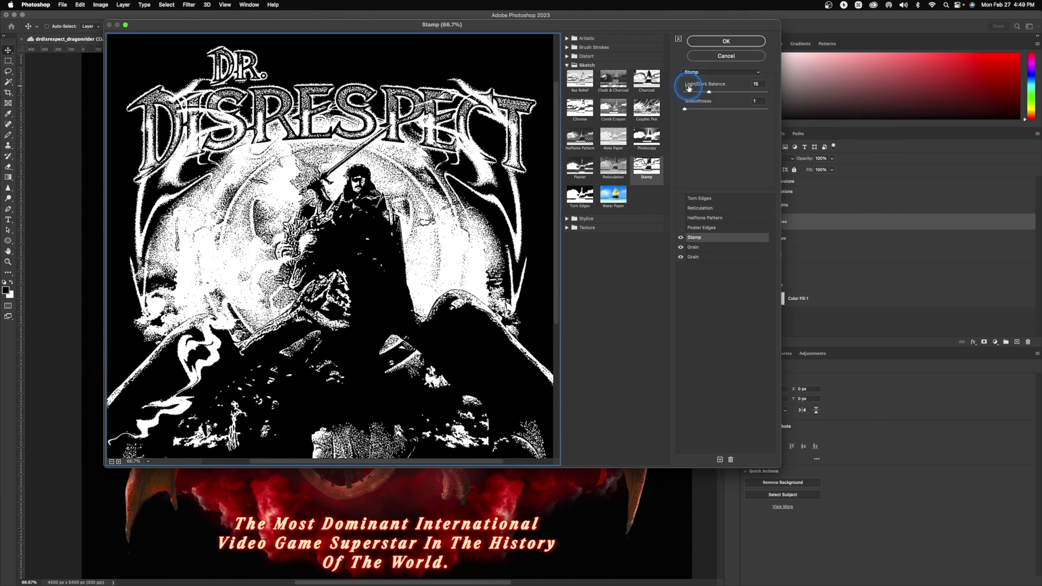
left_click_drag(710, 93, 727, 93)
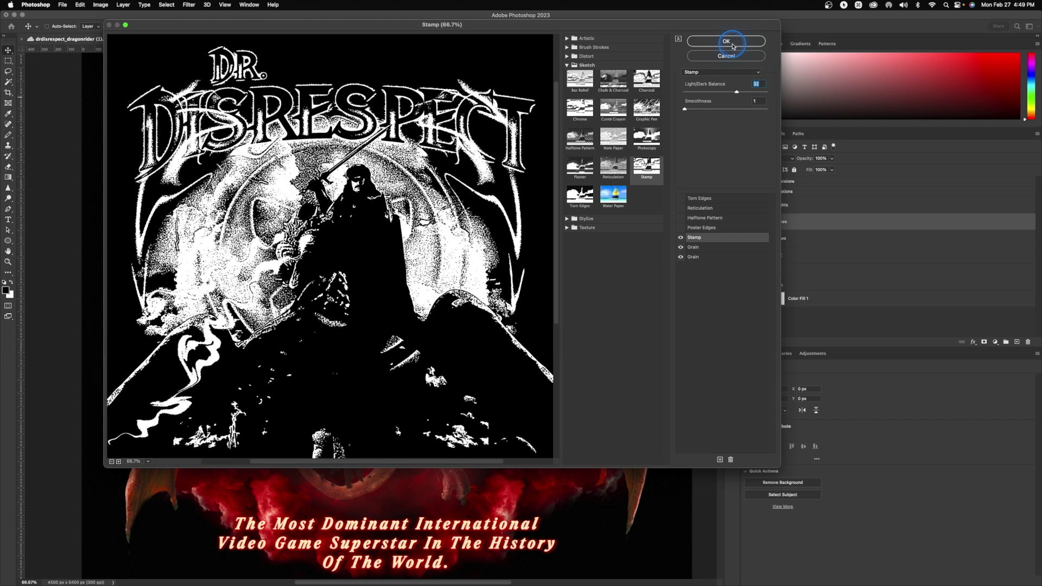
left_click(764, 198)
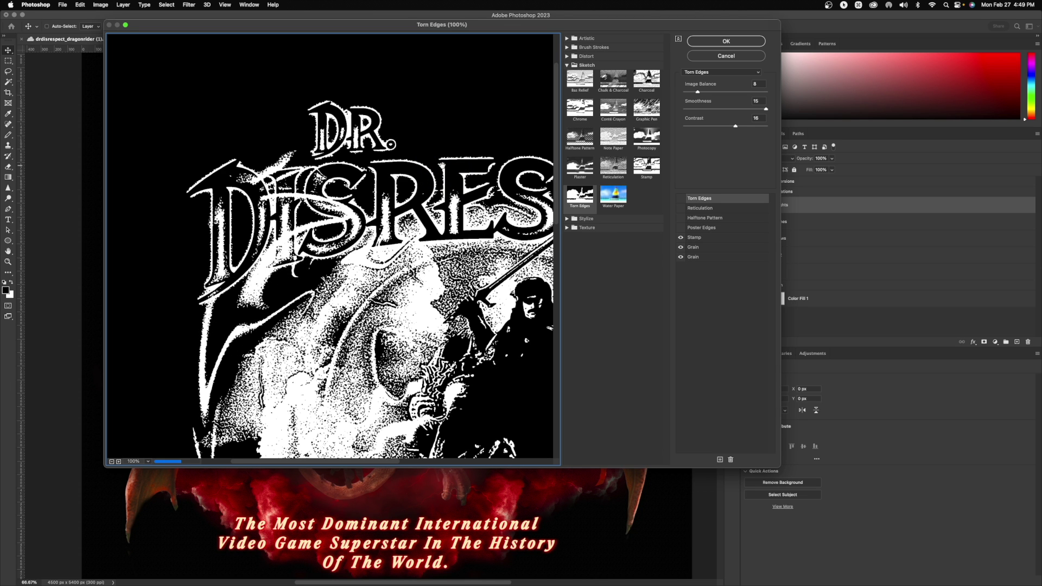
left_click(719, 239)
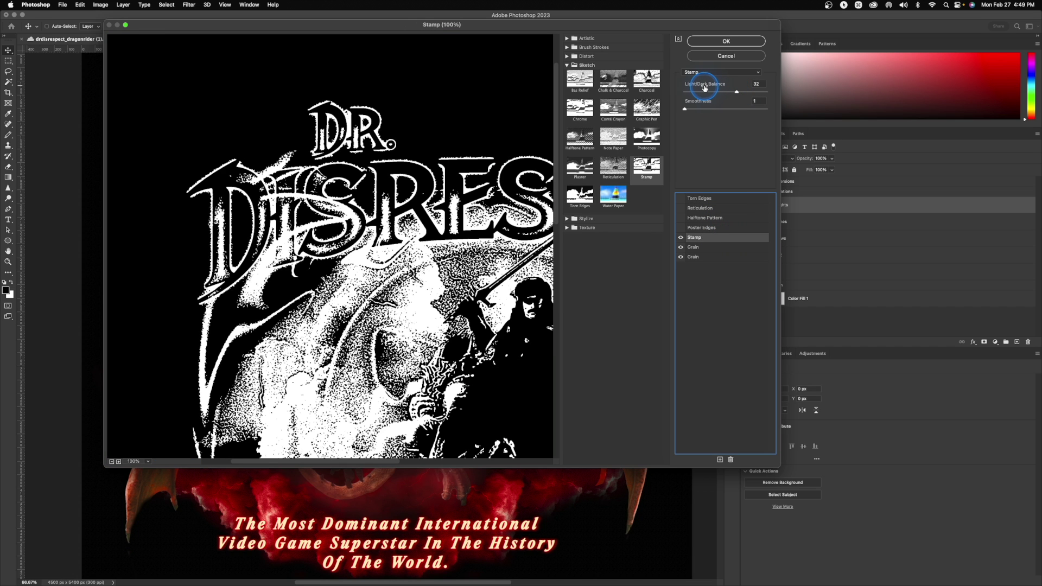
left_click_drag(737, 92, 756, 93)
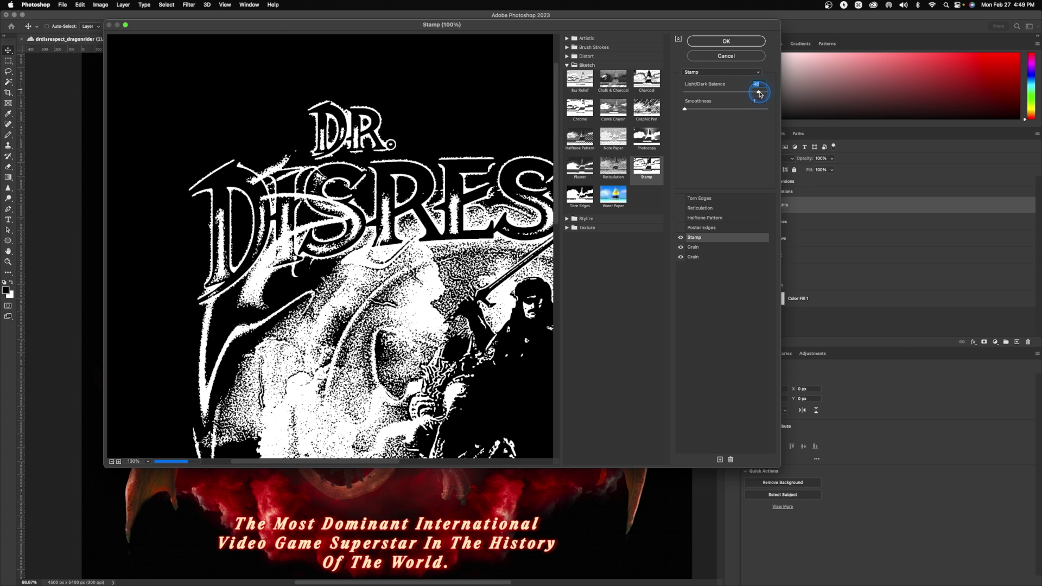
left_click_drag(447, 272, 480, 166)
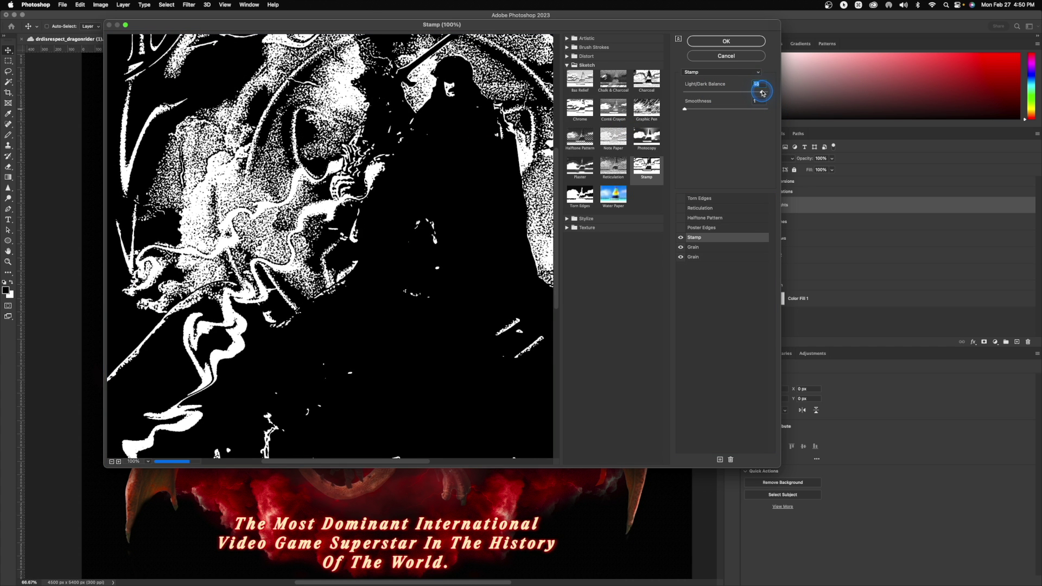
key("super+minus")
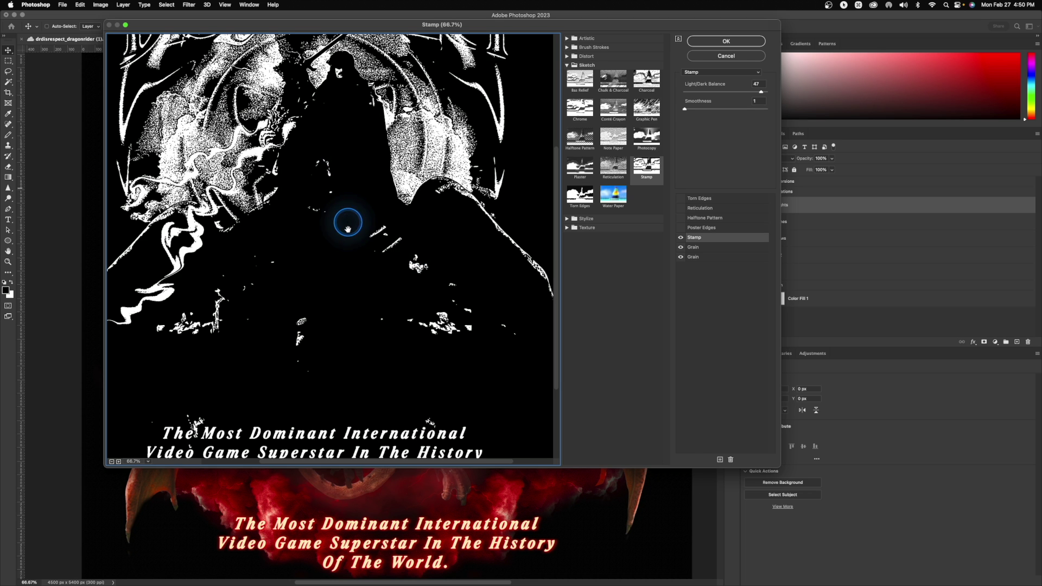
left_click_drag(344, 221, 381, 308)
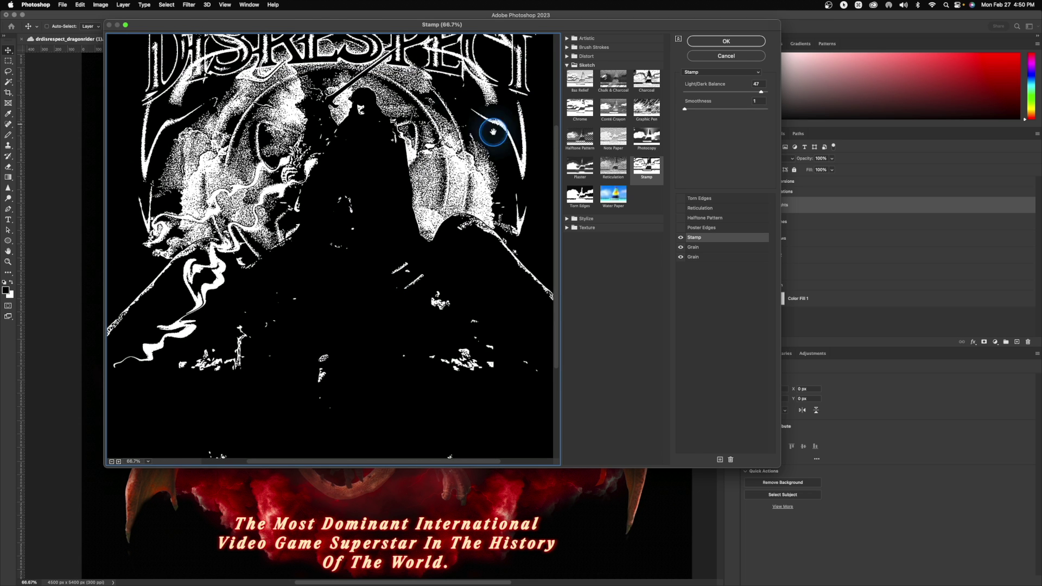
left_click(725, 56)
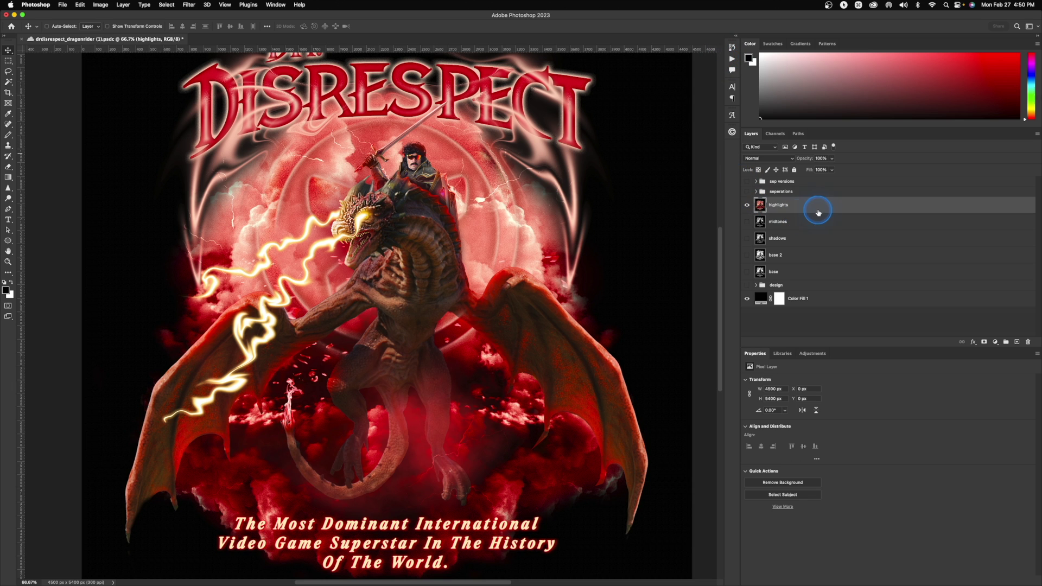
Duplicate the highlights layer and reselect the original highlights layer below the copy.
key("super")
key("super+j")
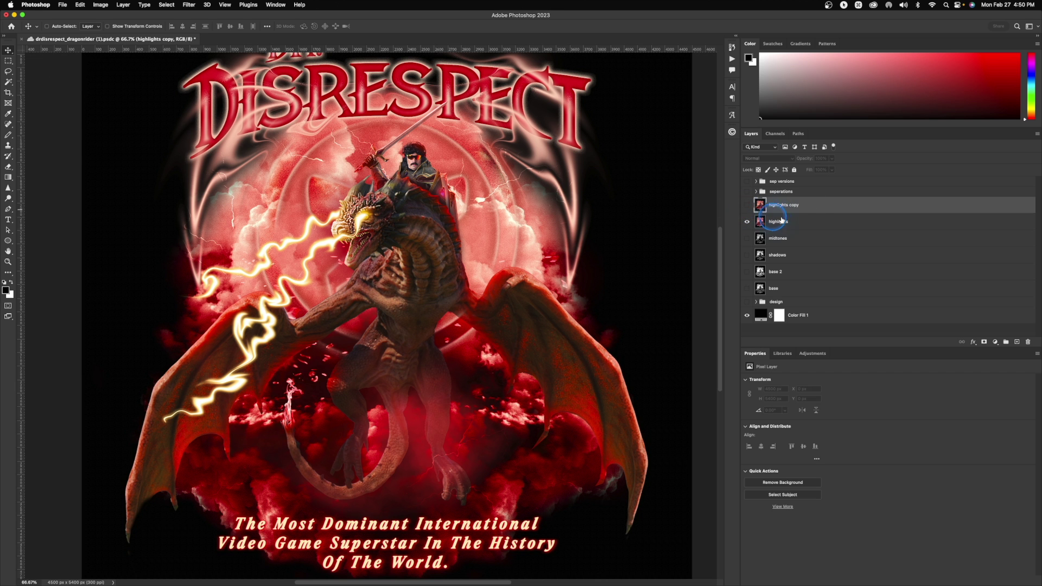
left_click(826, 228)
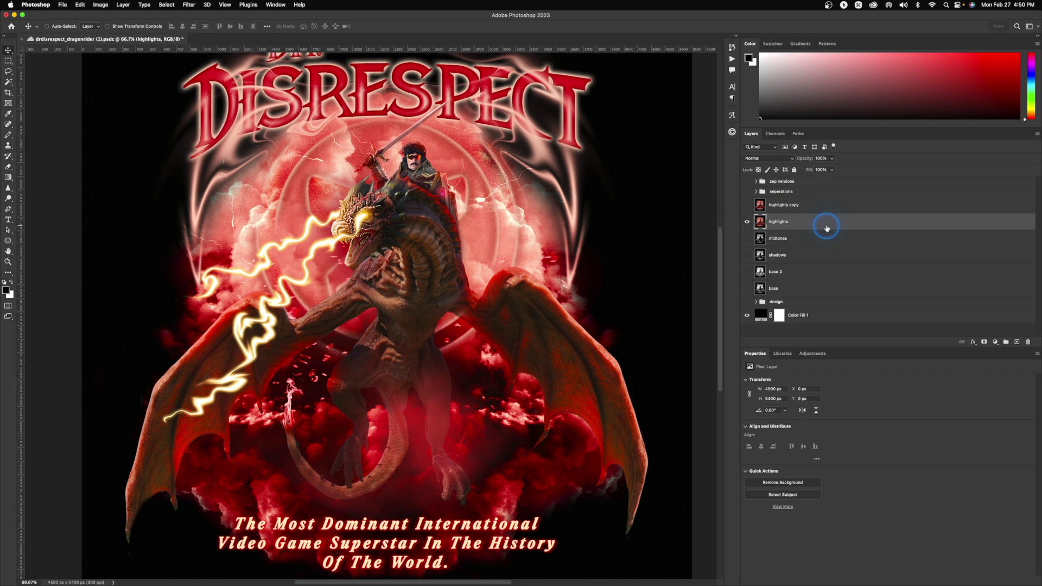
Apply the Filter Gallery stack to the highlights layer with the Stamp effect's Light/Dark Balance raised to the upper 40s.
left_click(189, 5)
left_click(219, 52)
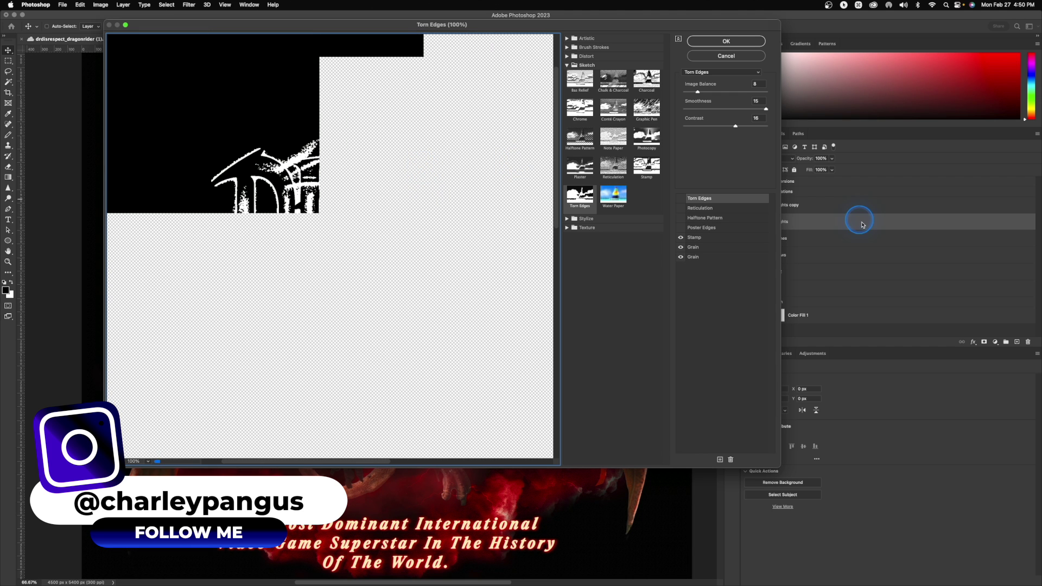
left_click(376, 204, "alt")
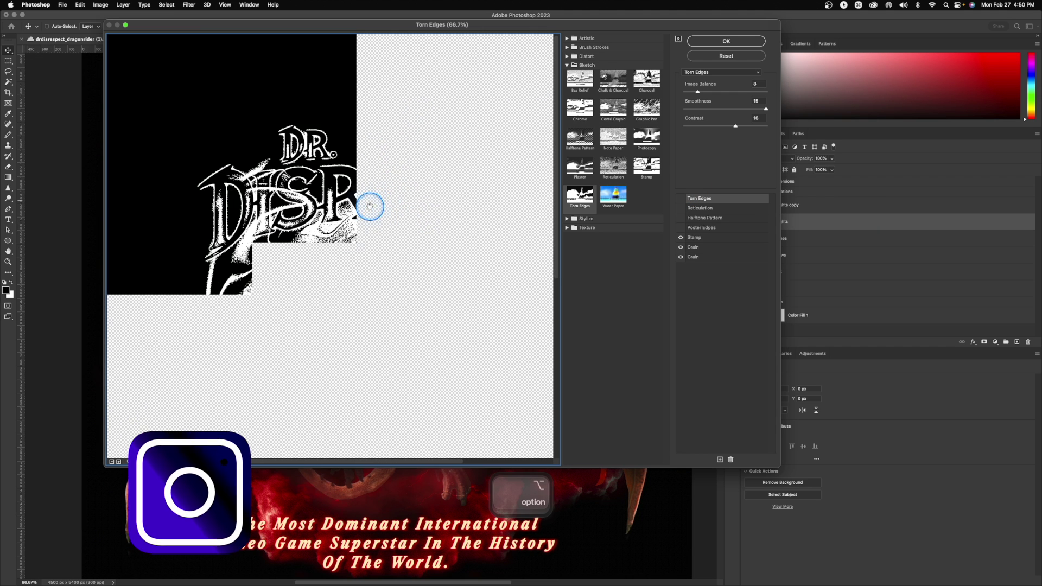
left_click(697, 237)
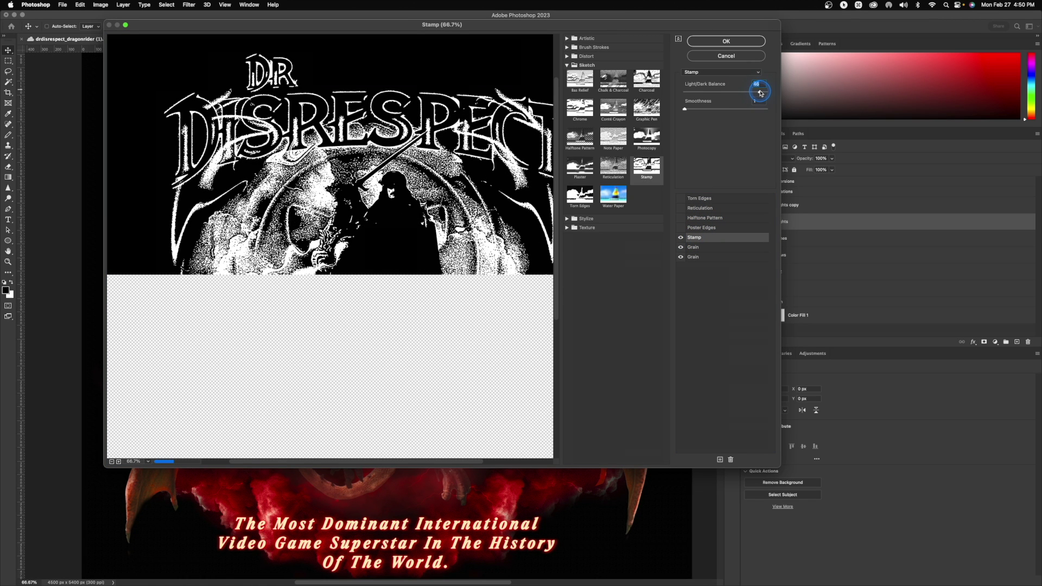
key("Up")
key("Up")
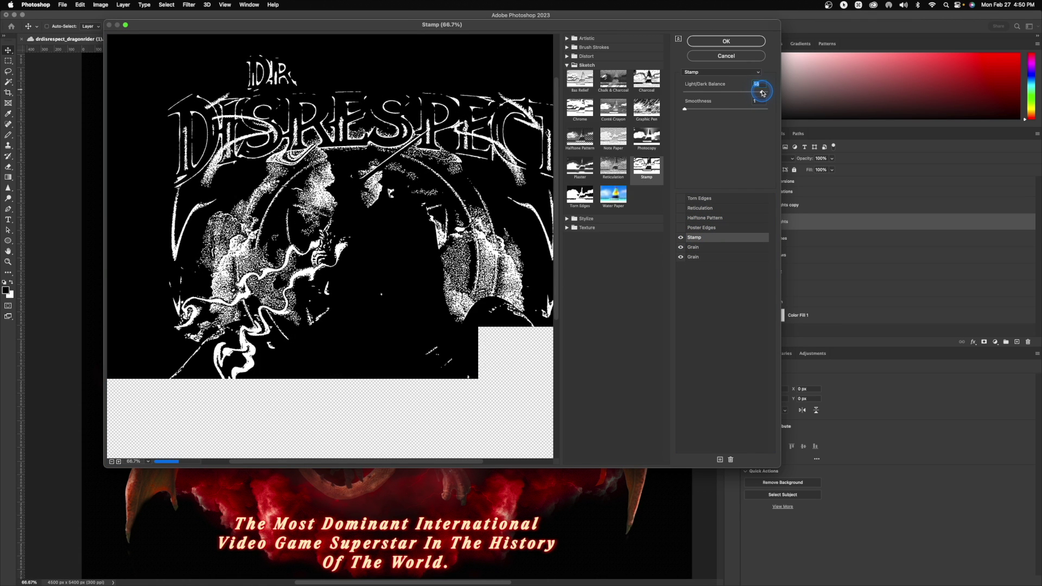
left_click(726, 42)
Show the highlights copy layer and raise the upper Filter Gallery Grain effect's Intensity to about 60 and Contrast to about 92.
left_click(746, 204)
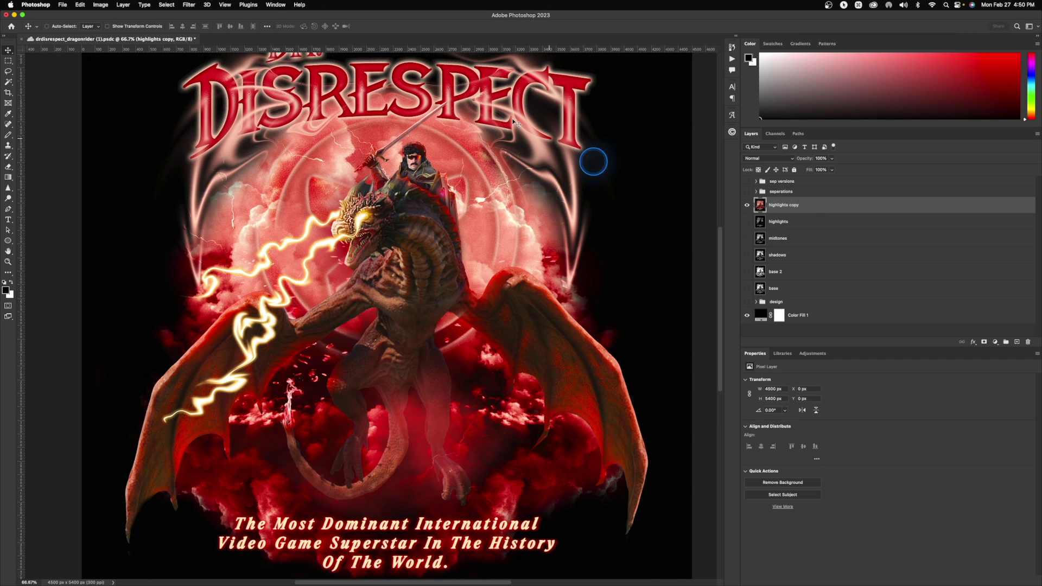
left_click(190, 5)
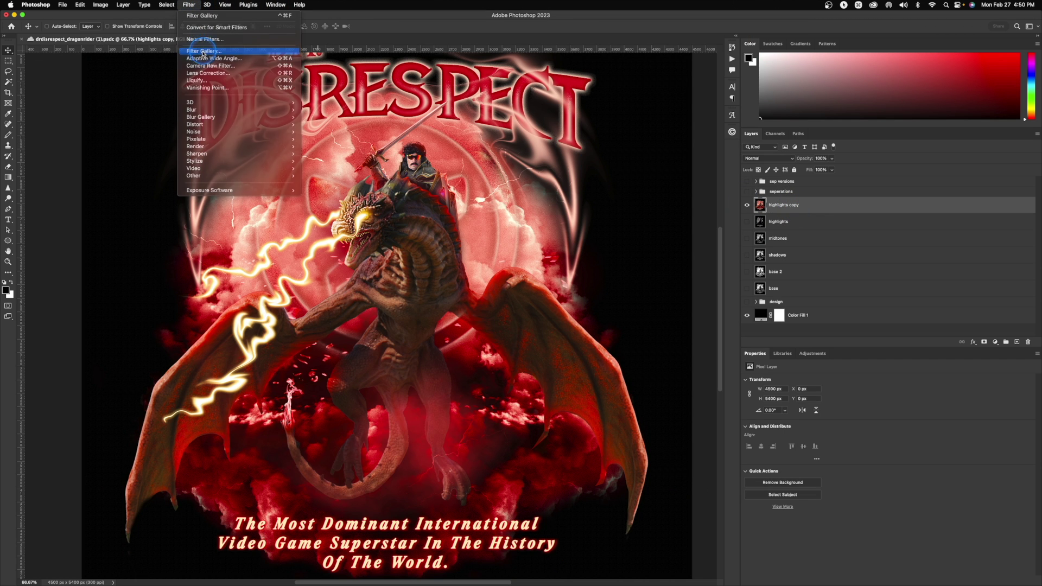
left_click(203, 50)
left_click(445, 304, "alt")
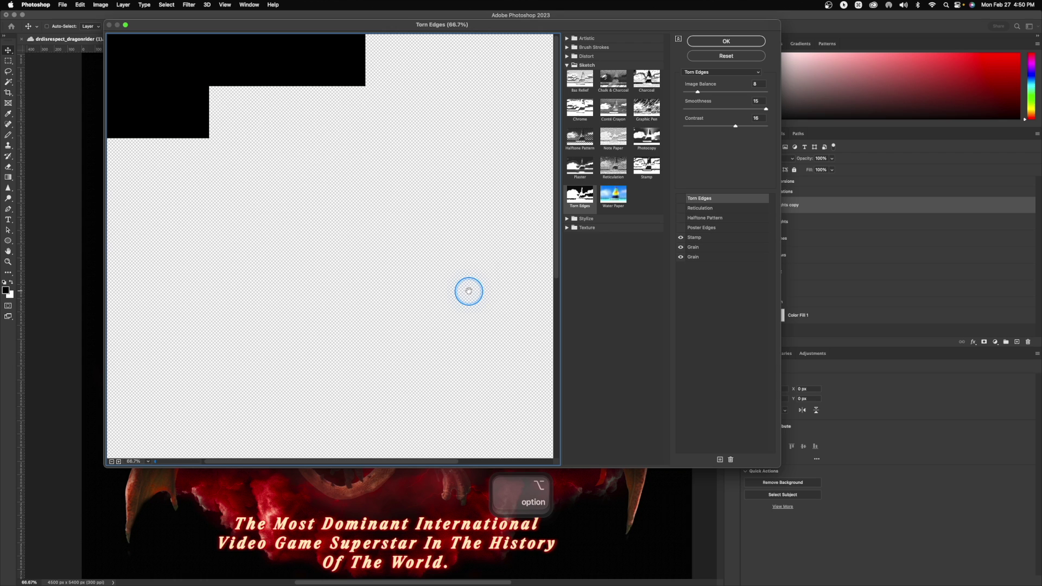
left_click(707, 239)
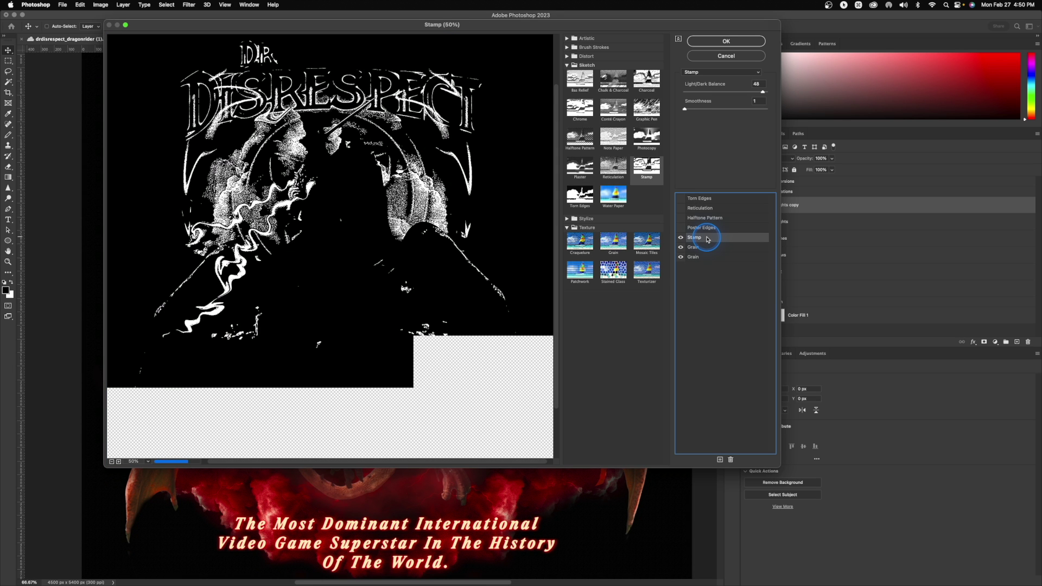
left_click(701, 248)
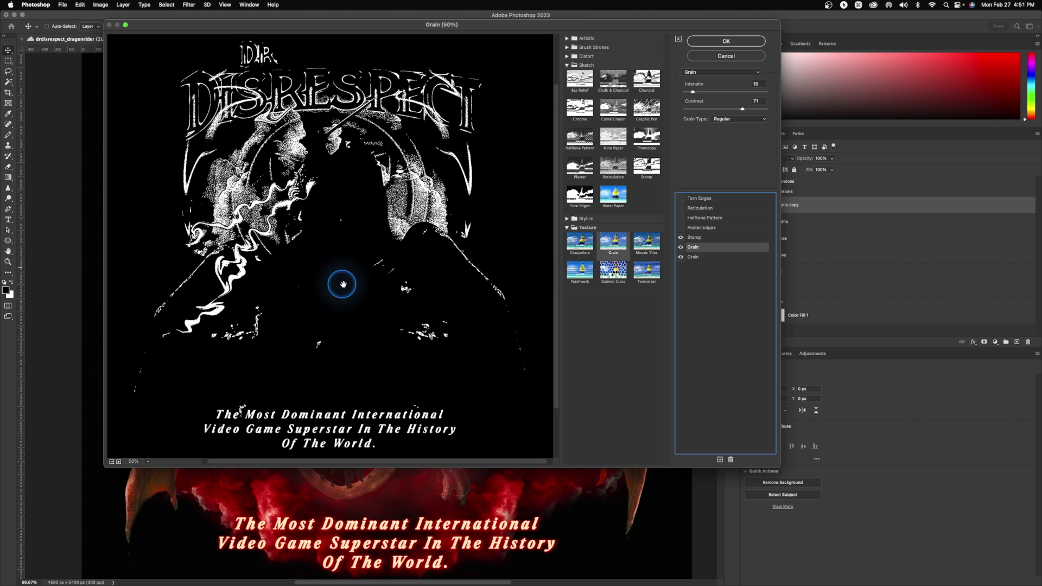
left_click_drag(708, 110, 762, 112)
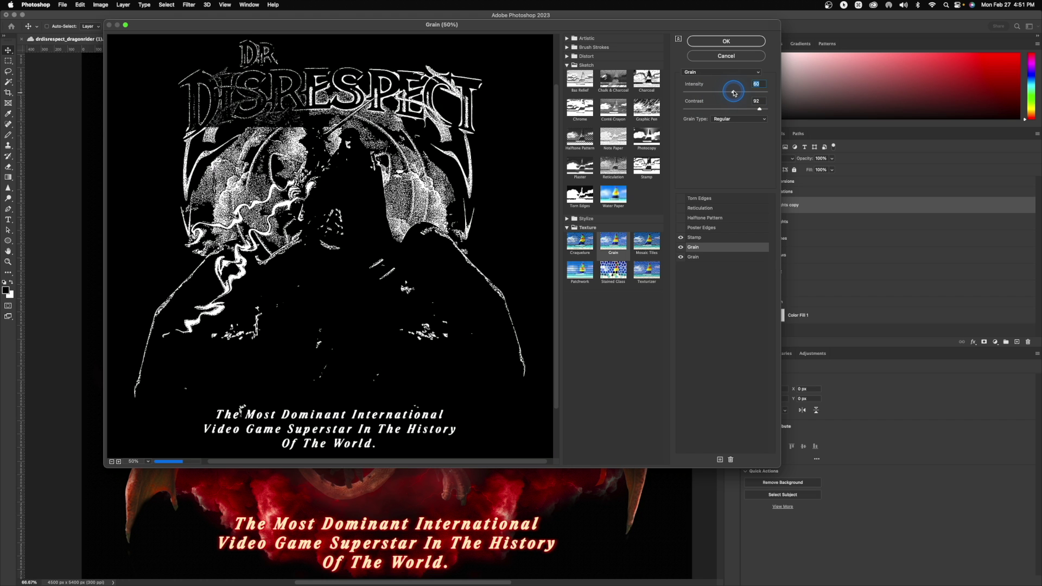
Set the Stamp effect's Light/Dark Balance to 34 and apply the Filter Gallery stack to the highlights copy layer.
left_click(694, 237)
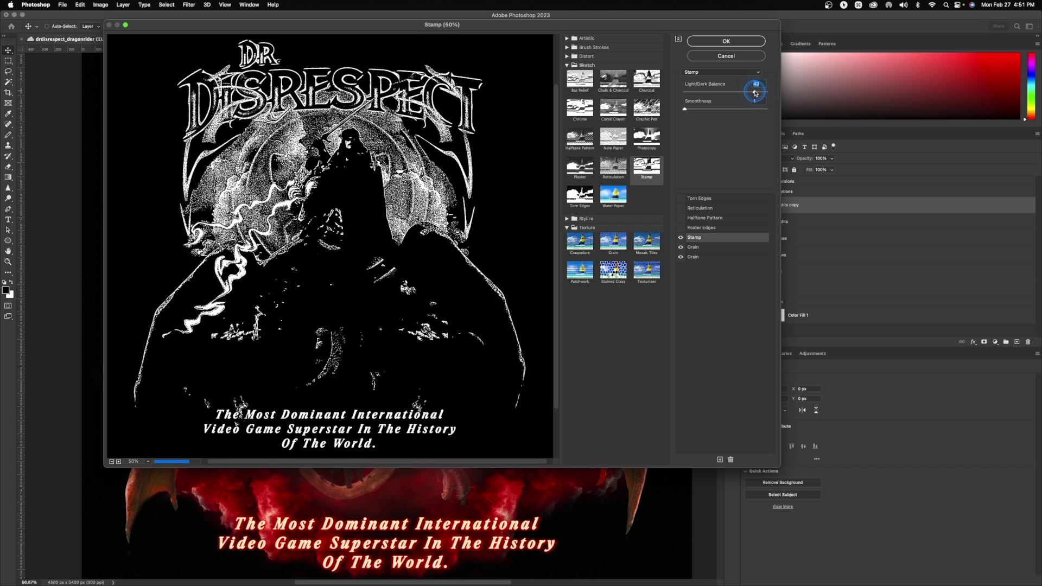
left_click_drag(756, 93, 755, 92)
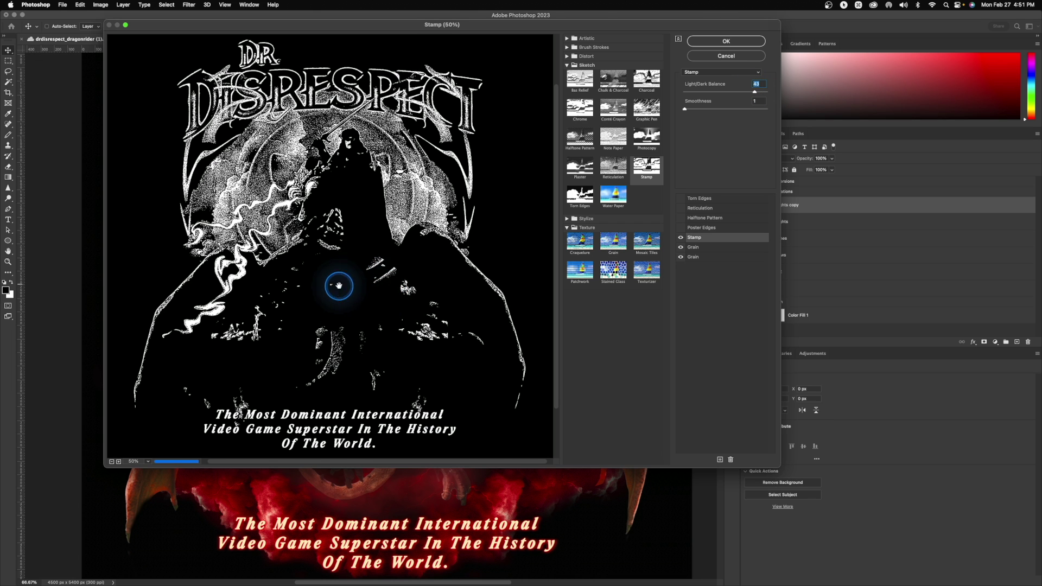
left_click_drag(752, 92, 741, 92)
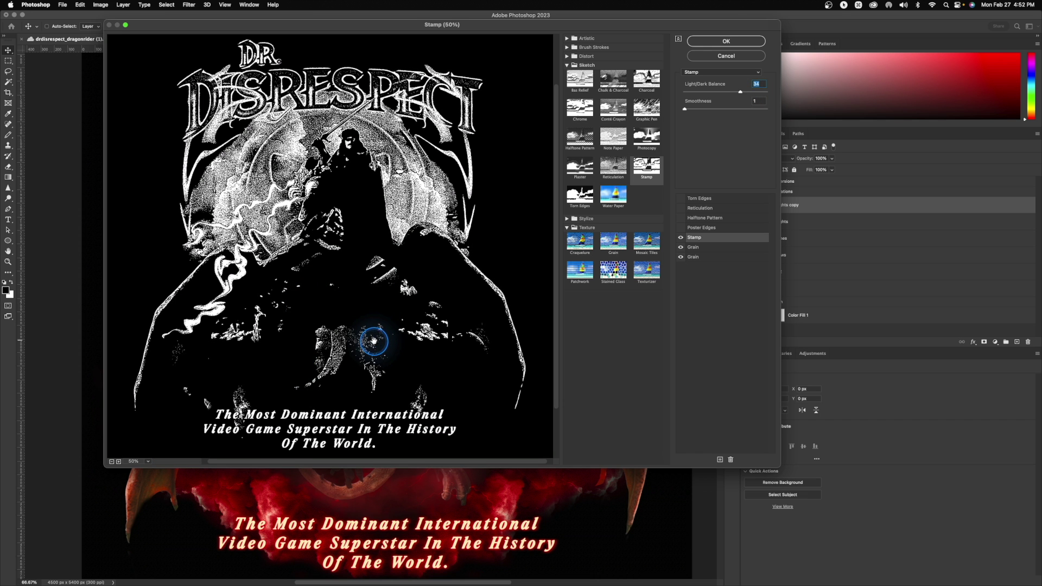
left_click(727, 42)
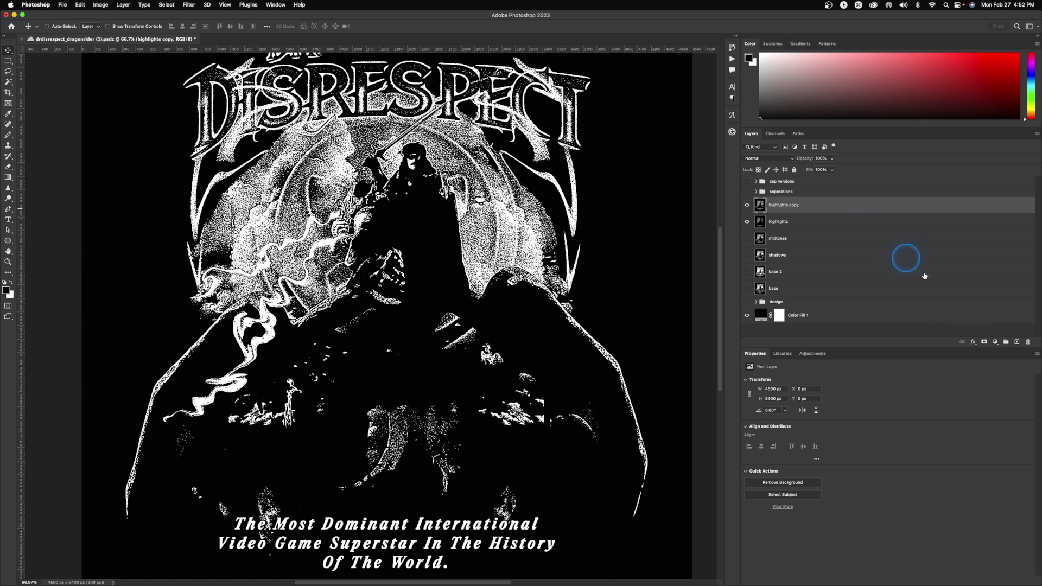
Add an inverted black layer mask to highlights copy and ready the Pencil tool with a 300 px Hard Round brush.
left_click(985, 342)
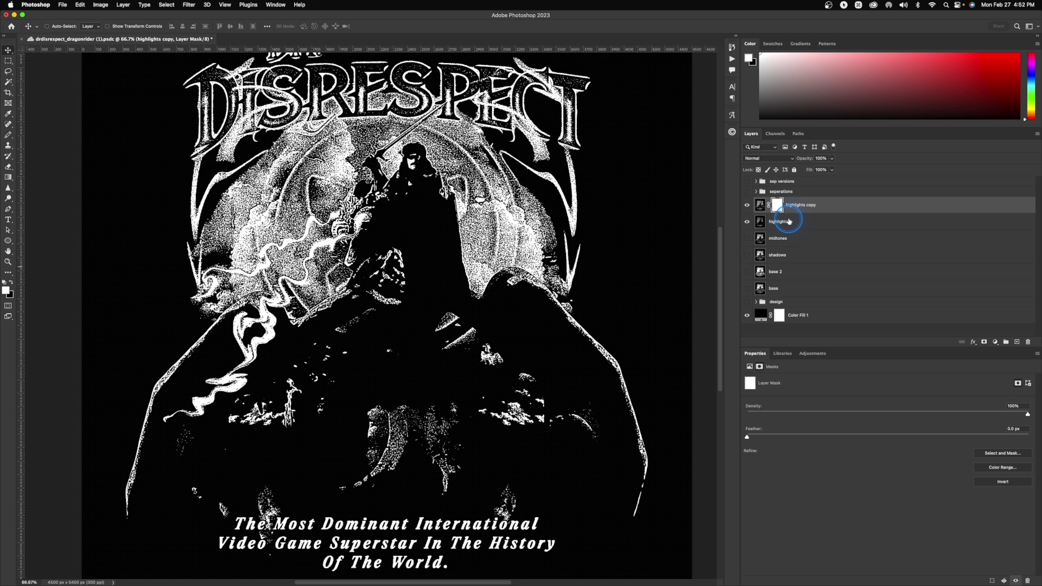
key("super+i")
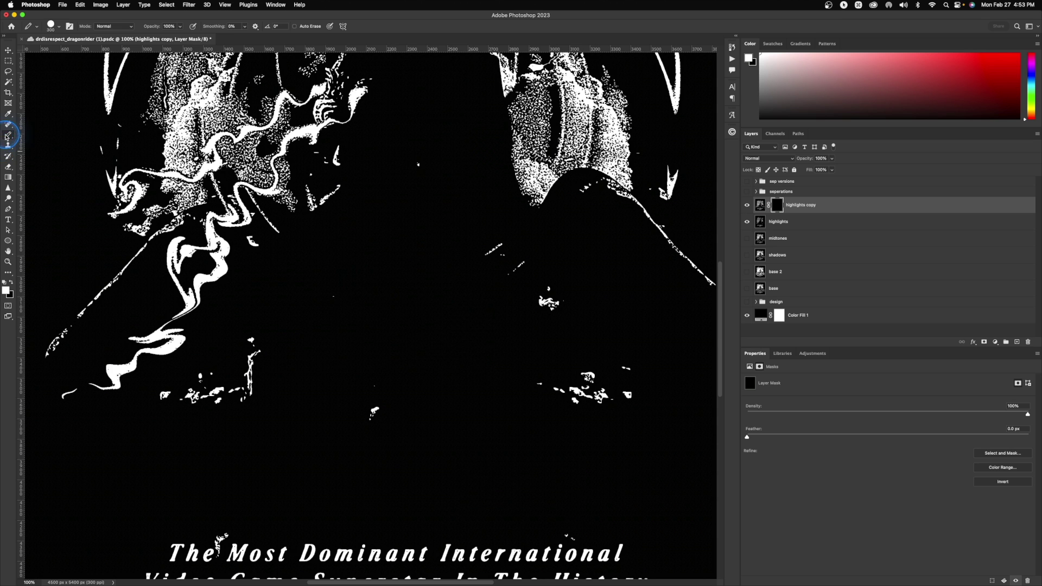
left_click_drag(7, 136, 30, 140)
left_click(52, 30)
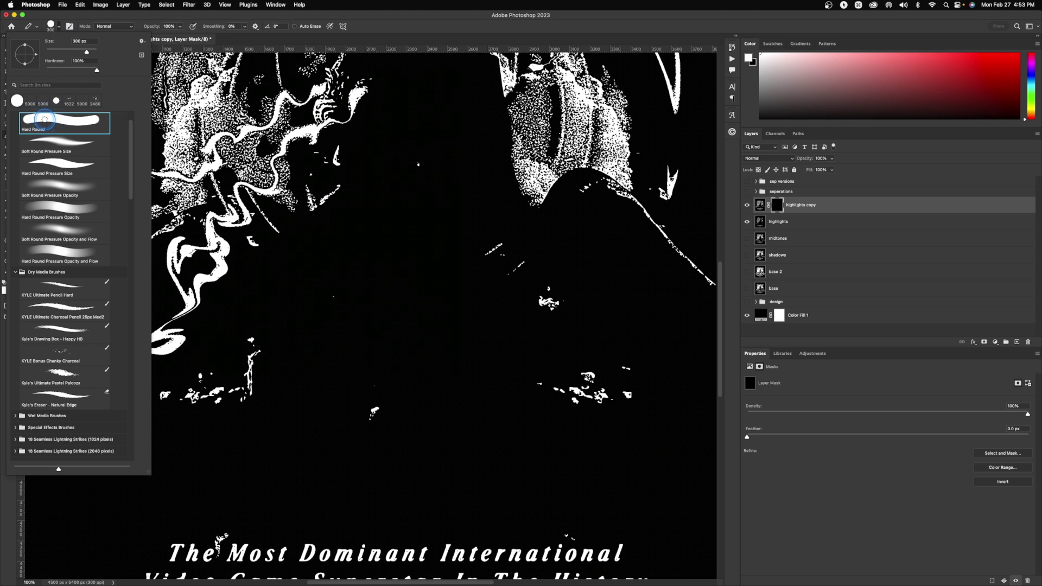
key("Escape")
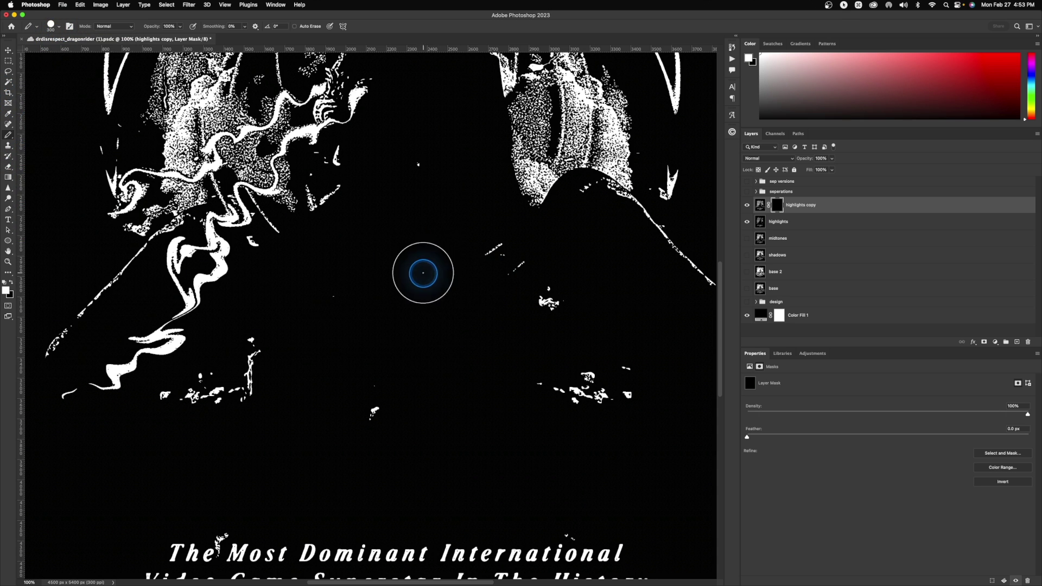
Paint white on the mask to reveal highlights copy over the dragon's body, legs and outer wing edge.
mouse_move(472, 283)
left_mouse_down()
mouse_move(478, 197)
mouse_move(454, 281)
mouse_move(420, 297)
mouse_move(386, 191)
mouse_move(416, 221)
mouse_move(415, 173)
mouse_move(405, 142)
mouse_move(380, 139)
mouse_move(368, 229)
mouse_move(349, 261)
mouse_move(360, 286)
mouse_move(319, 266)
mouse_move(316, 293)
mouse_move(278, 306)
mouse_move(327, 402)
mouse_move(408, 424)
mouse_move(481, 388)
mouse_move(407, 313)
mouse_move(463, 351)
mouse_move(450, 423)
mouse_move(530, 427)
mouse_move(539, 440)
mouse_move(400, 477)
left_mouse_up()
scroll(489, 445, "right", 5)
scroll(488, 445, "down", 3)
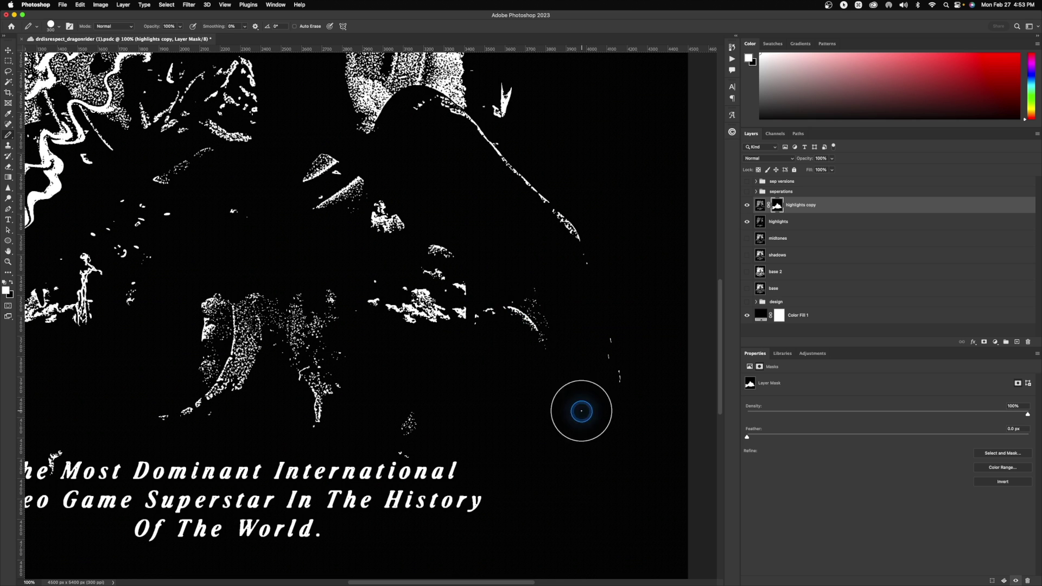
mouse_move(581, 412)
left_mouse_down()
mouse_move(493, 285)
mouse_move(575, 379)
mouse_move(604, 393)
mouse_move(597, 284)
mouse_move(626, 358)
mouse_move(621, 330)
mouse_move(611, 380)
mouse_move(626, 418)
left_mouse_up()
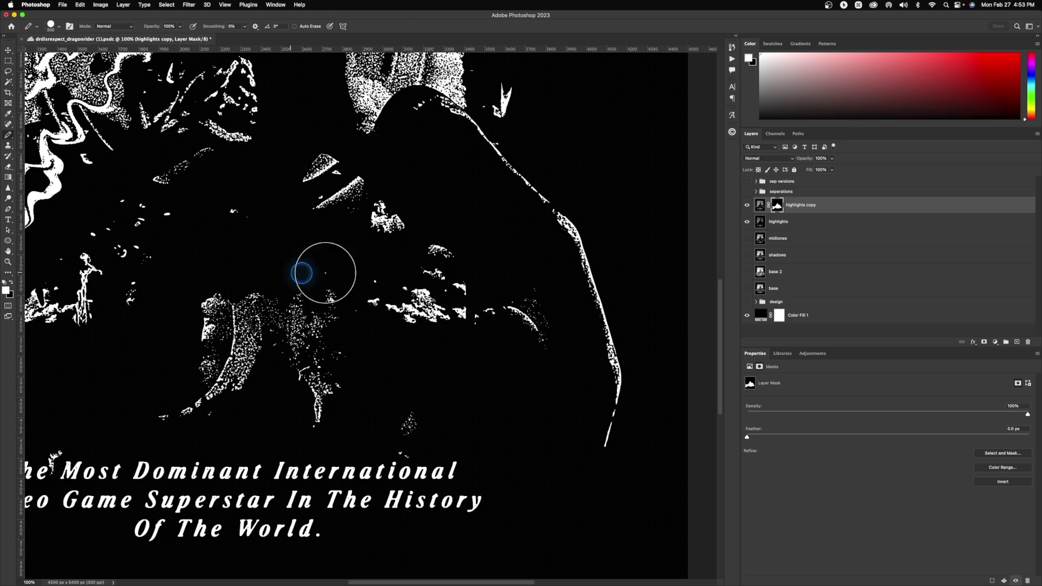
Reveal the rider's face on the mask with the brush reduced to 100 px, undoing strokes that spill into the background.
key("space")
left_click_drag(358, 250, 488, 267)
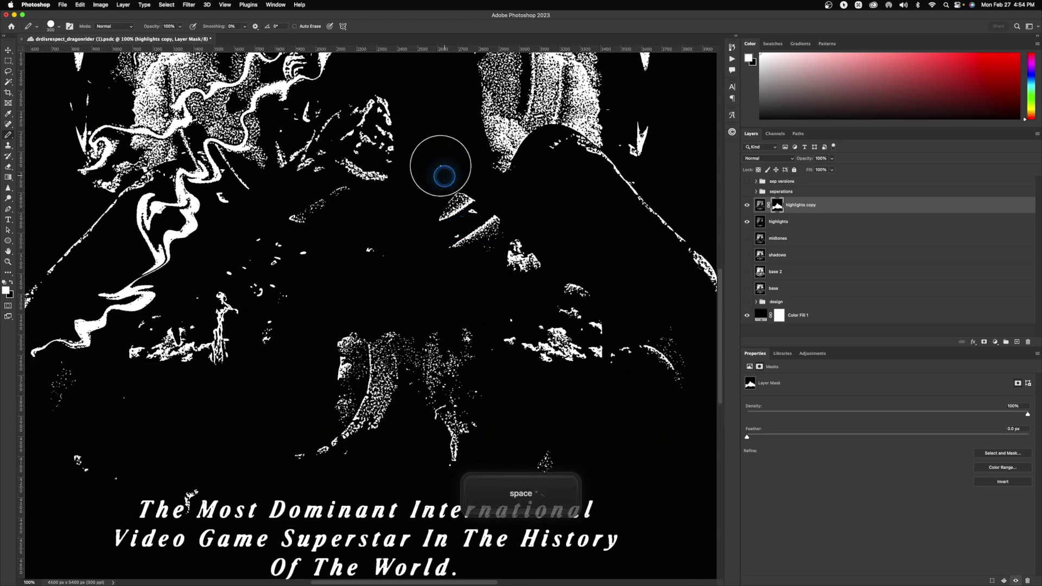
left_click_drag(442, 168, 467, 275)
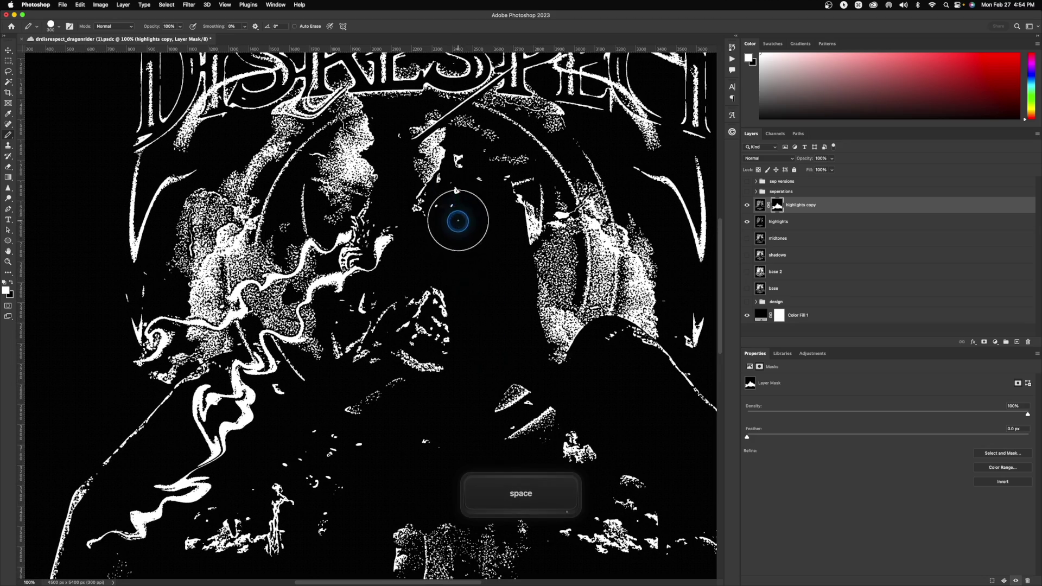
key("super+z")
key("super+z")
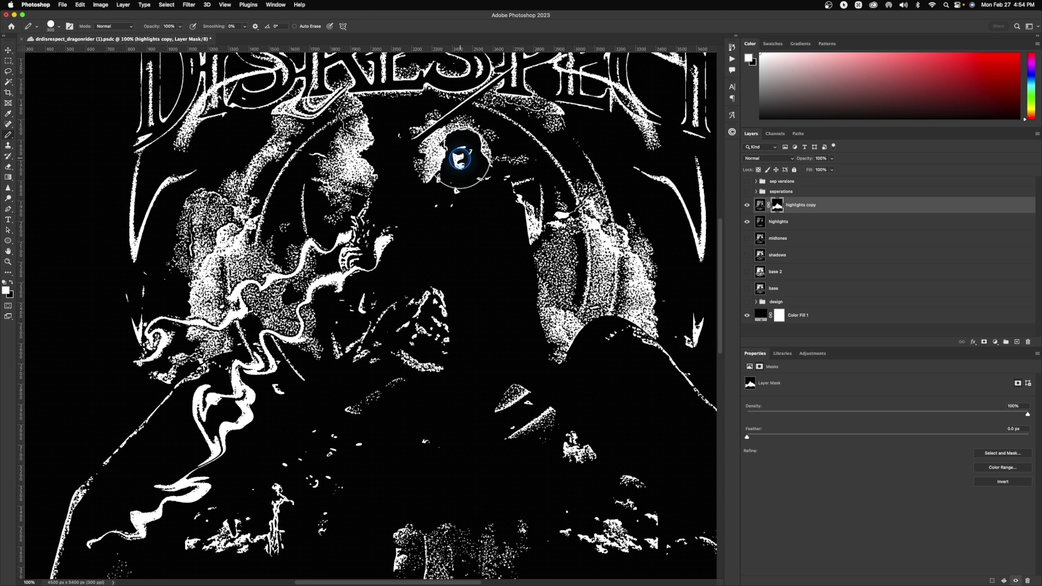
key("bracketleft")
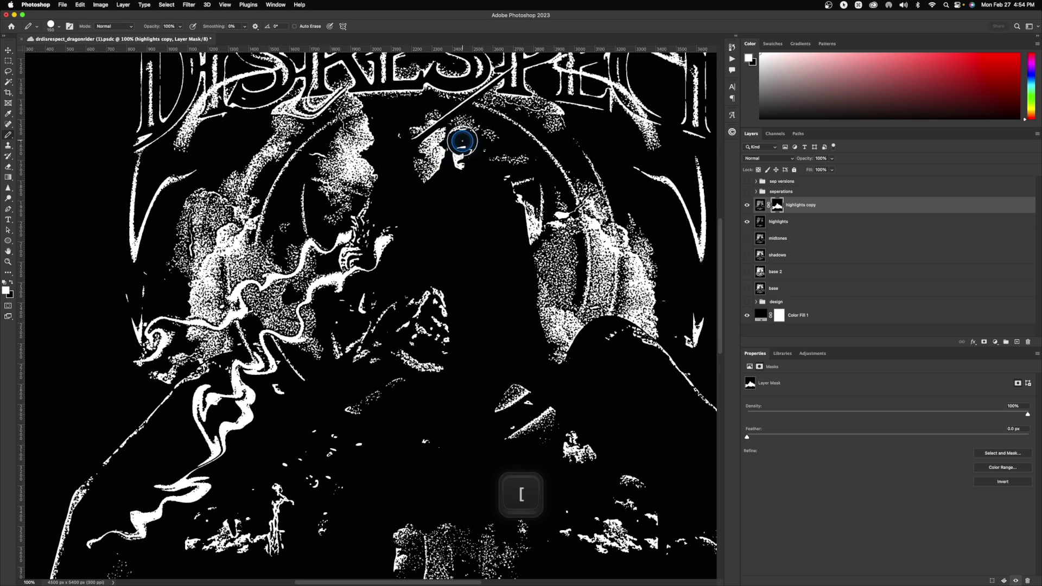
key("super+z")
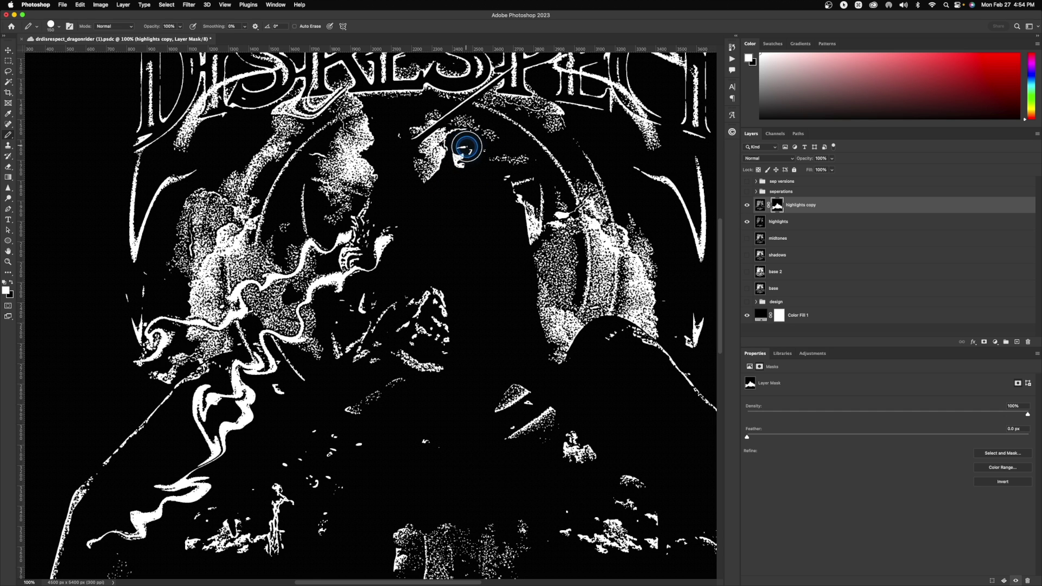
Merge the highlights copy and highlights layers into one layer and rename it highlight.
key("super+minus")
key("super+minus")
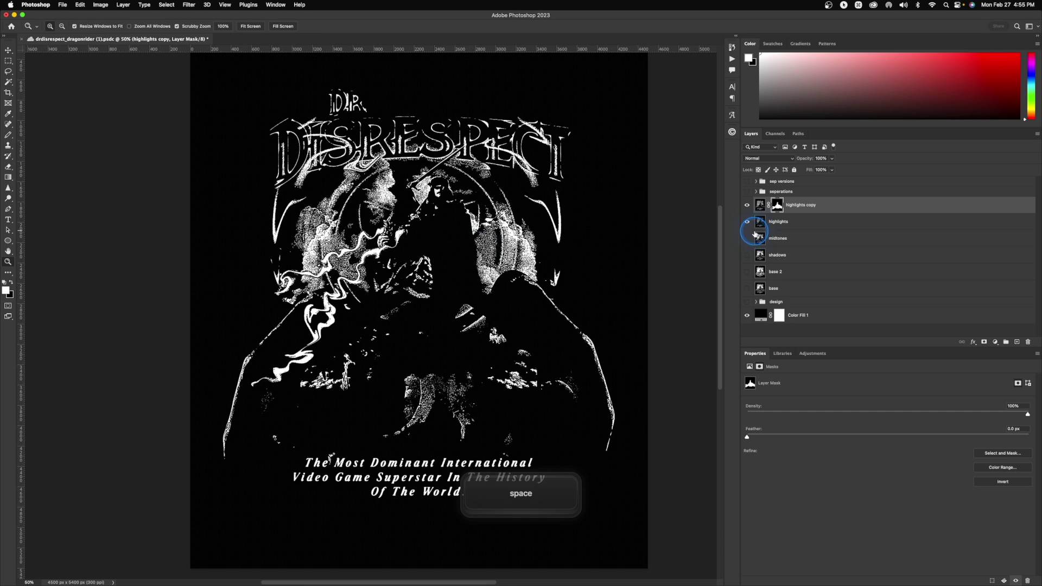
left_click(798, 228, "shift")
right_click(798, 228)
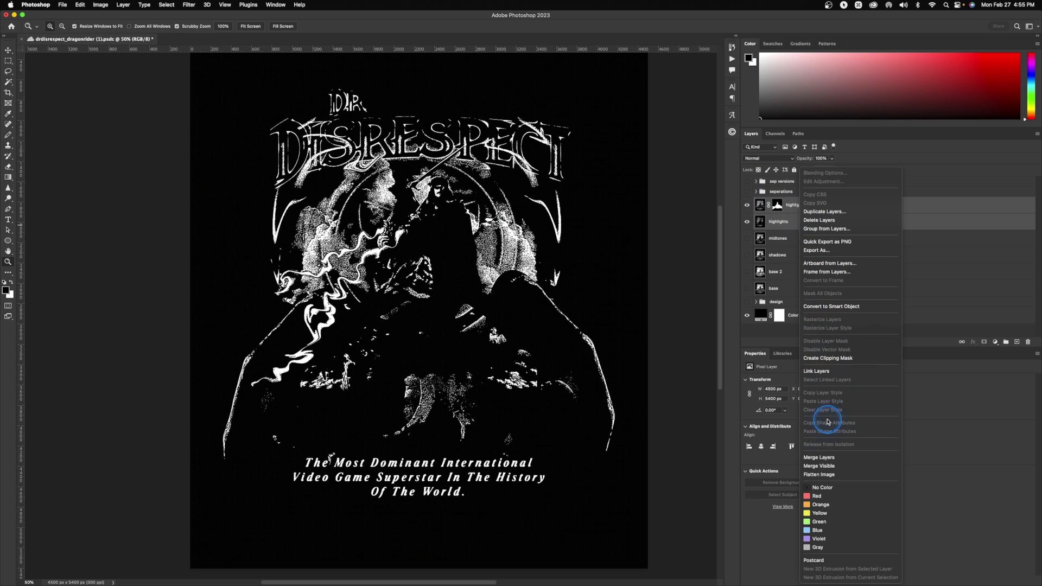
left_click(819, 458)
type("highlight")
key("Return")
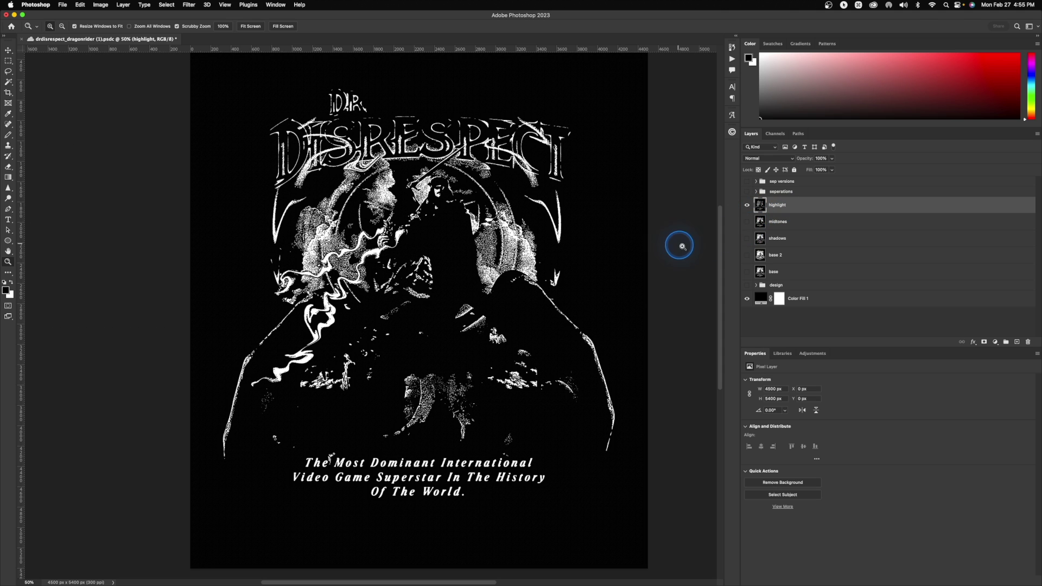
Select all black areas of the highlight layer with the non-contiguous Magic Wand, delete them and deselect.
left_click(7, 84)
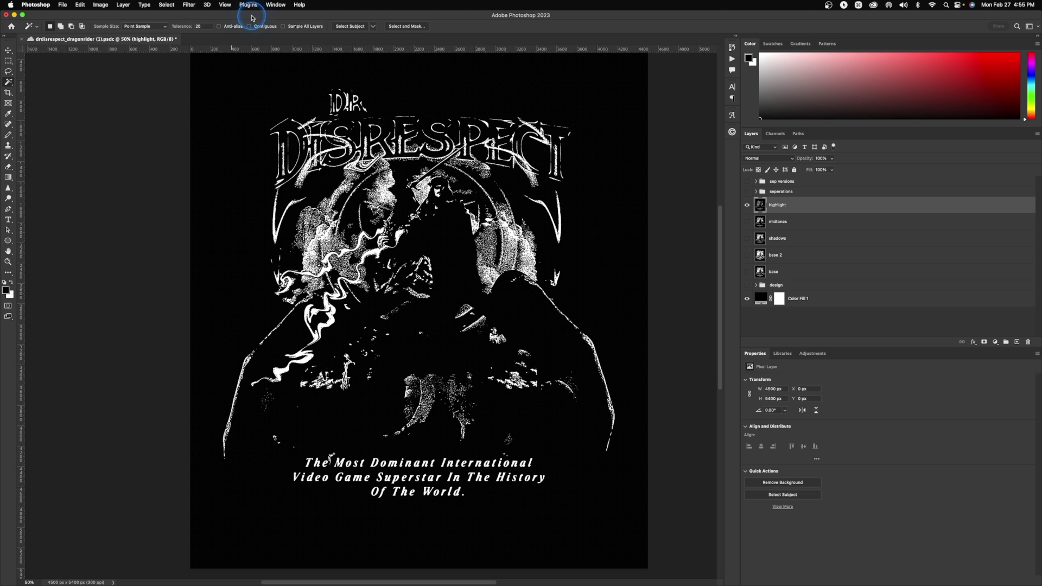
left_click(515, 86)
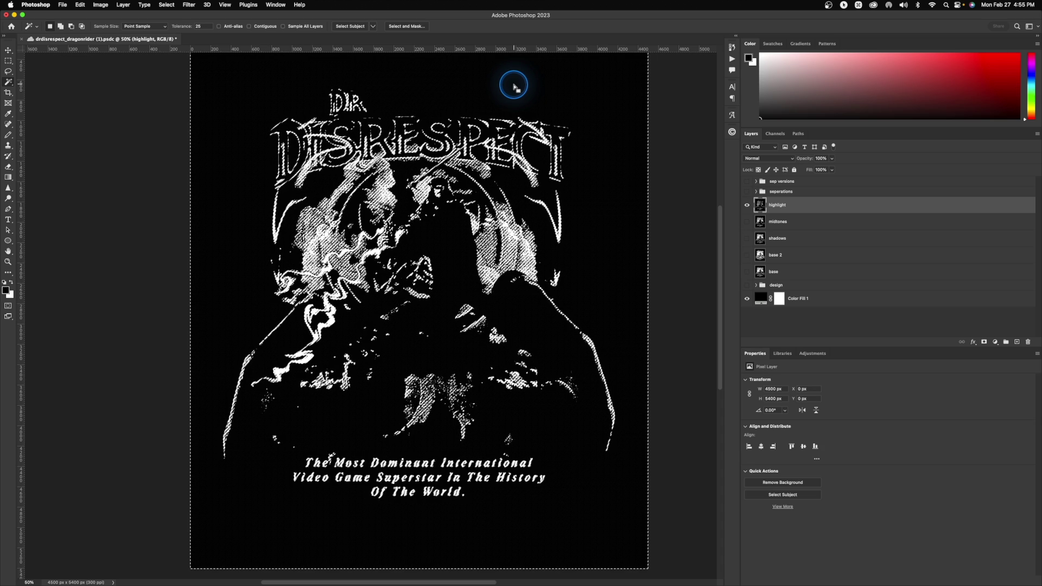
key("BackSpace")
key("super+d")
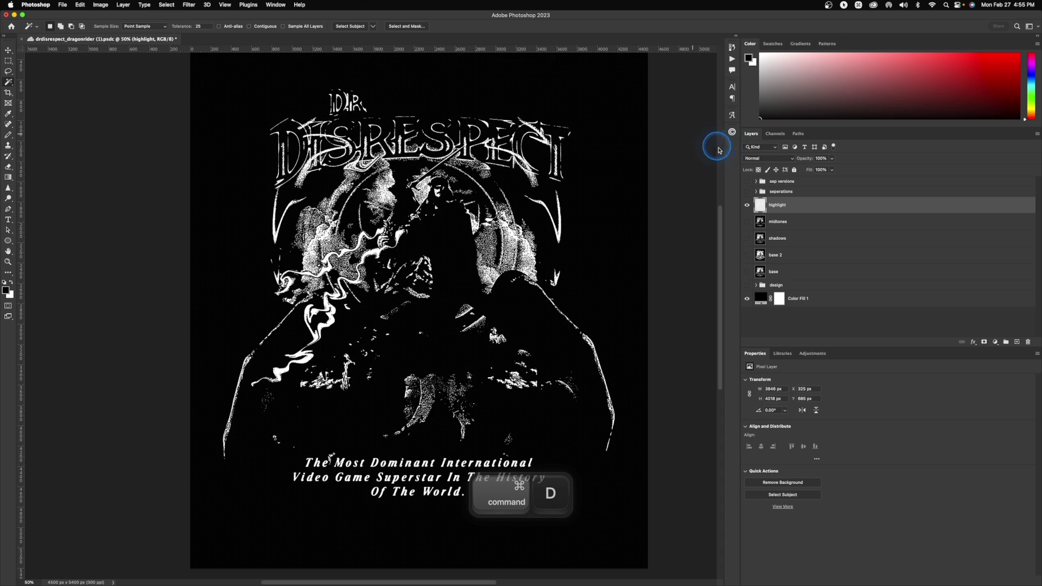
Hide the highlight and base layers, then show and select the base 2 layer.
left_click(747, 205)
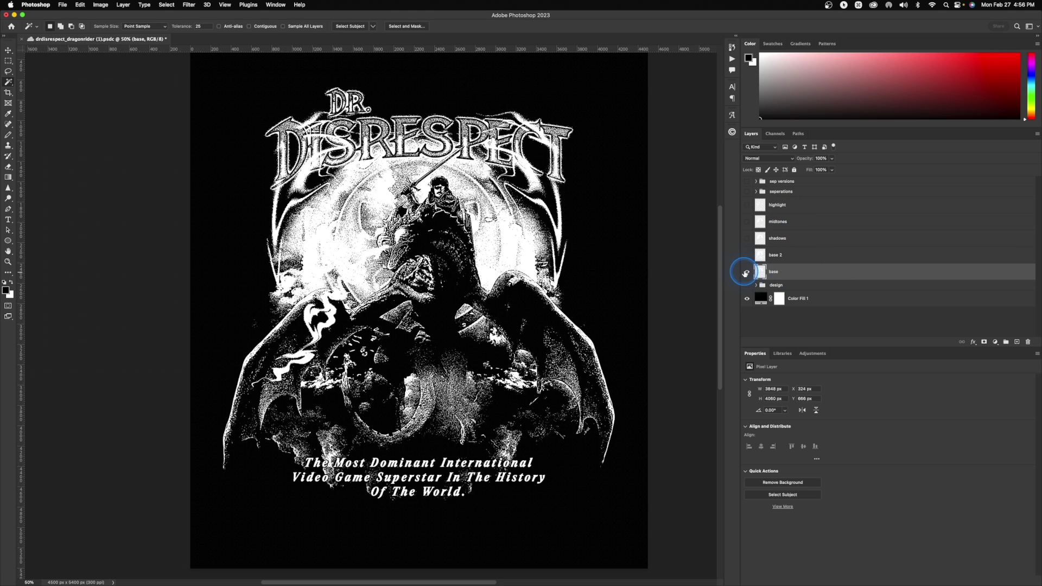
left_click(747, 271)
left_click(747, 254)
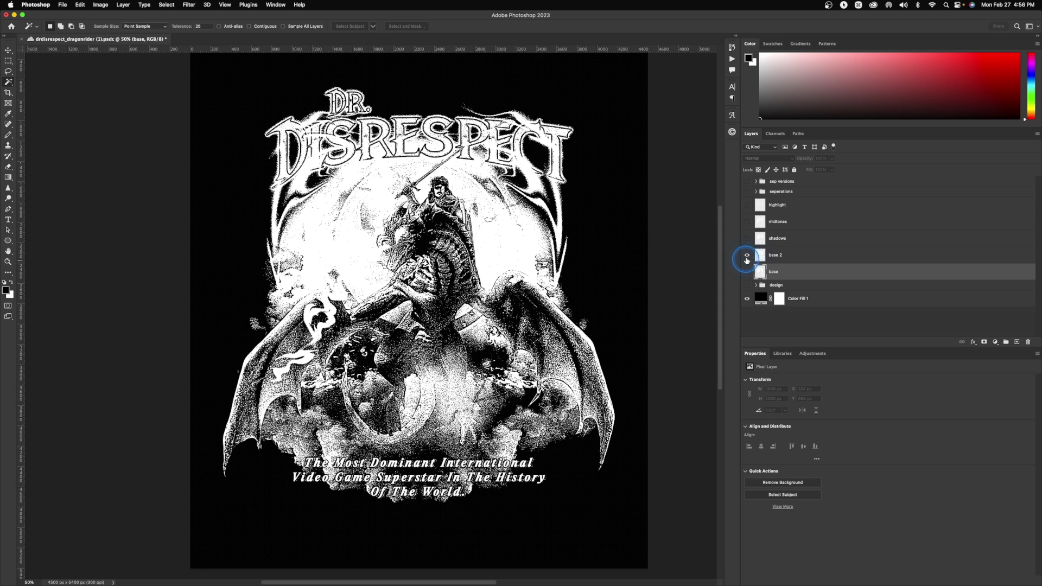
left_click(786, 258)
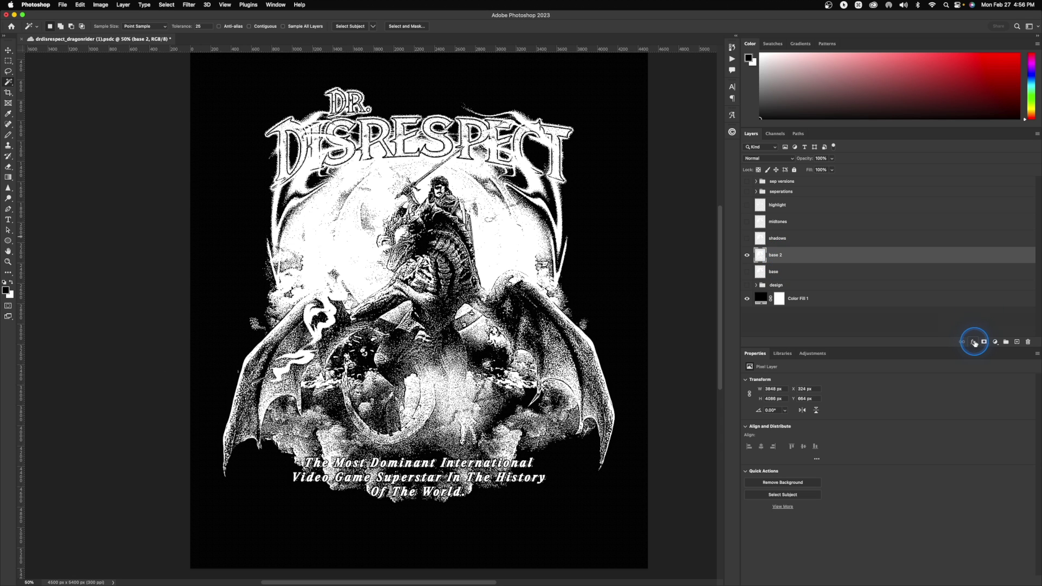
Add a Color Overlay effect to the base 2 layer in a strong red at Normal blend mode and 100% opacity.
key("ctrl")
left_click(974, 342)
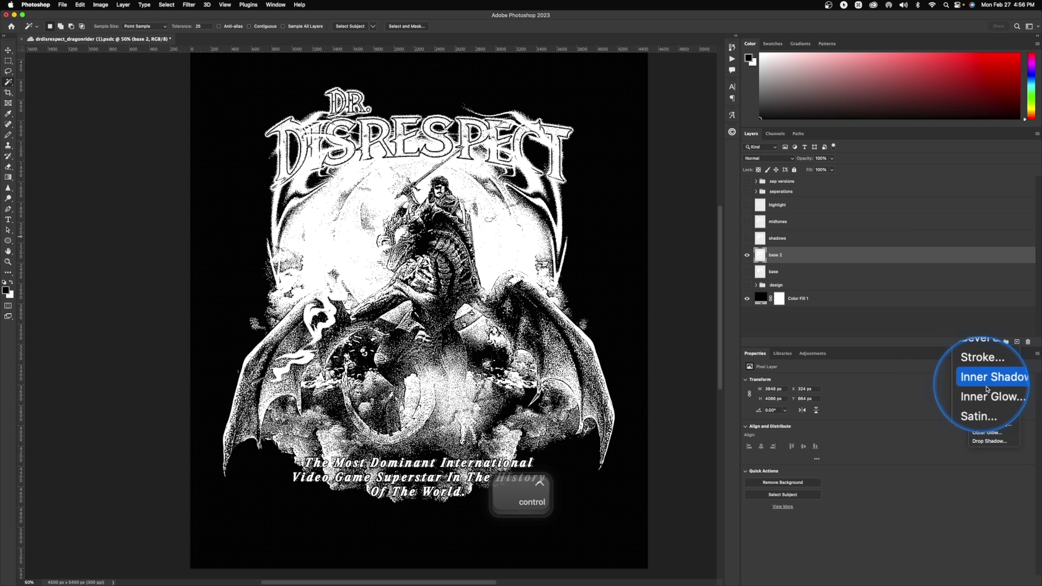
left_click(983, 407)
left_click(751, 187)
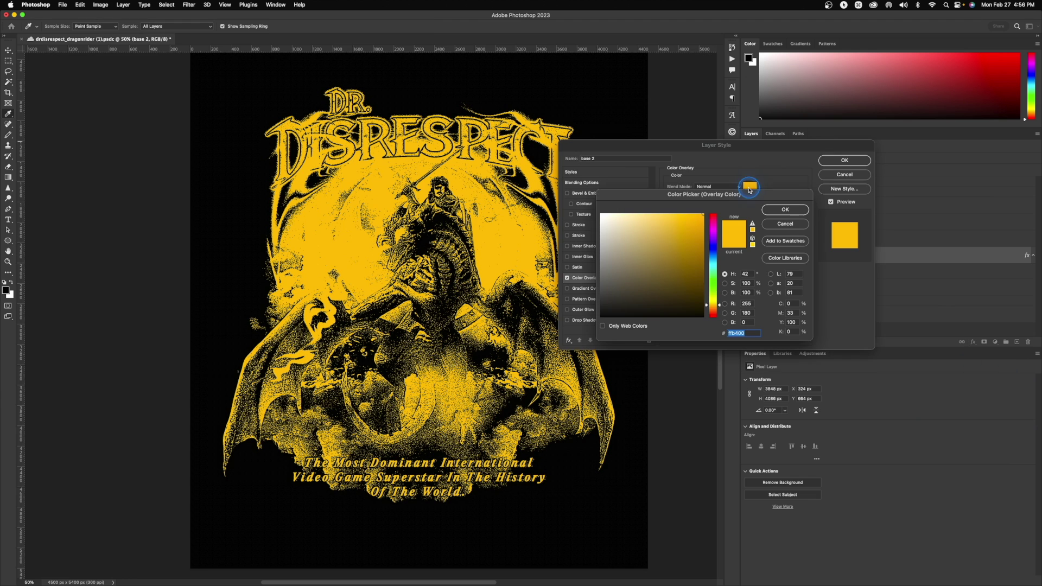
left_click(713, 216)
left_click_drag(692, 237, 698, 228)
left_click(785, 209)
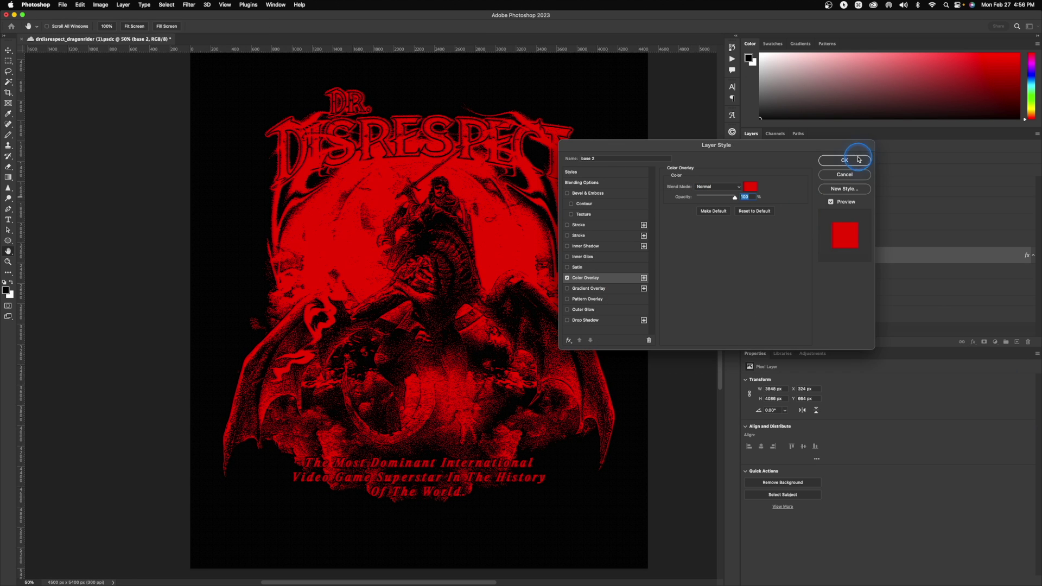
left_click(844, 160)
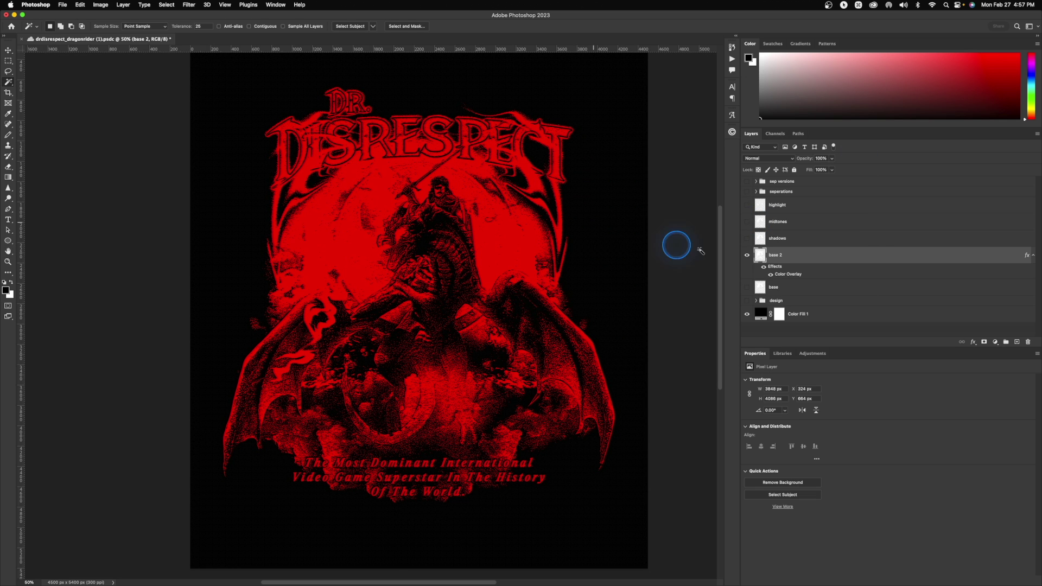
Show the shadows layer and copy the base 2 layer's Color Overlay effect onto it.
left_click(748, 241)
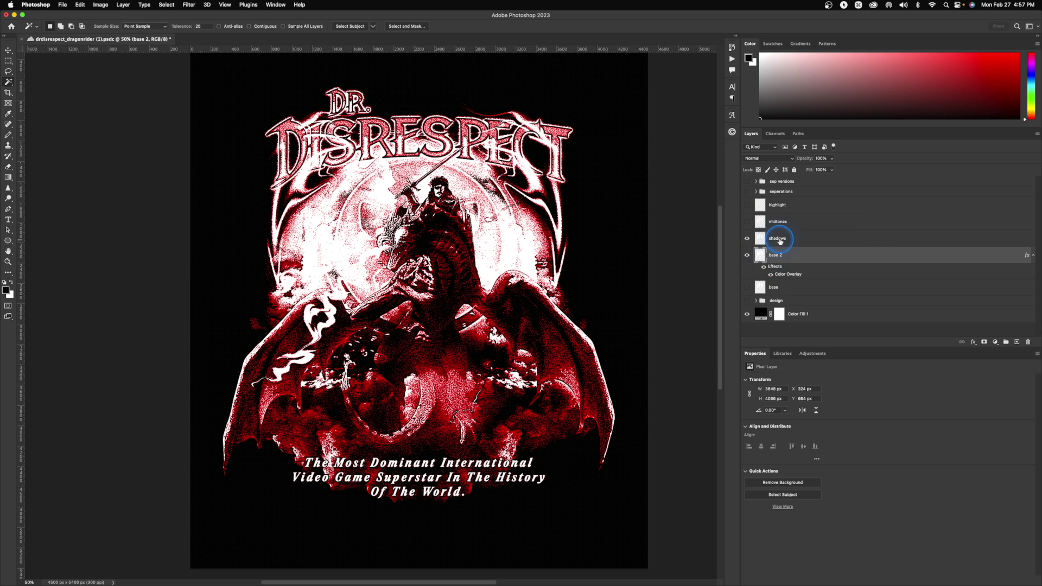
left_click(802, 240)
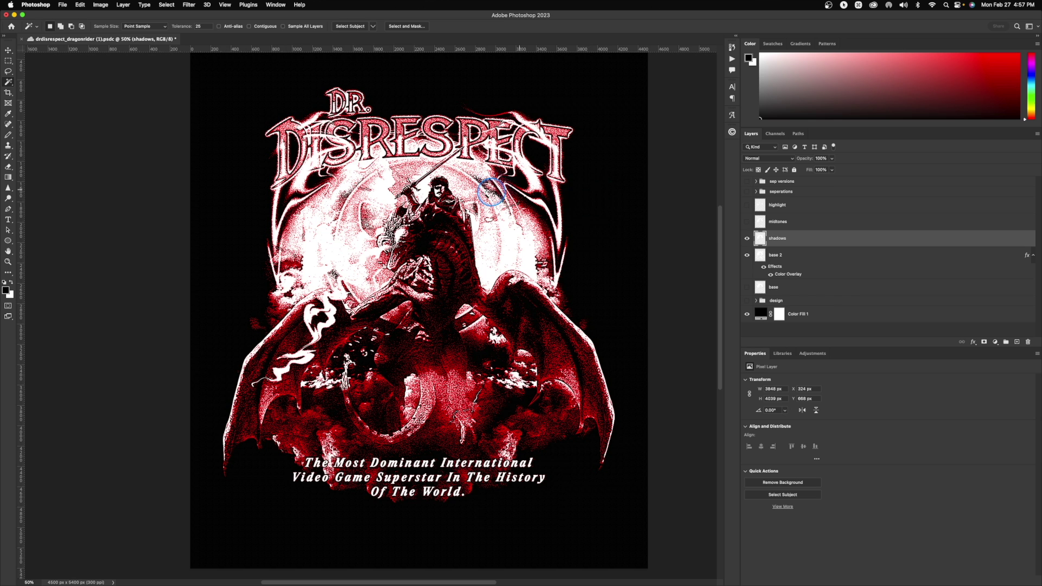
left_click(975, 341)
left_click(795, 241)
key("alt")
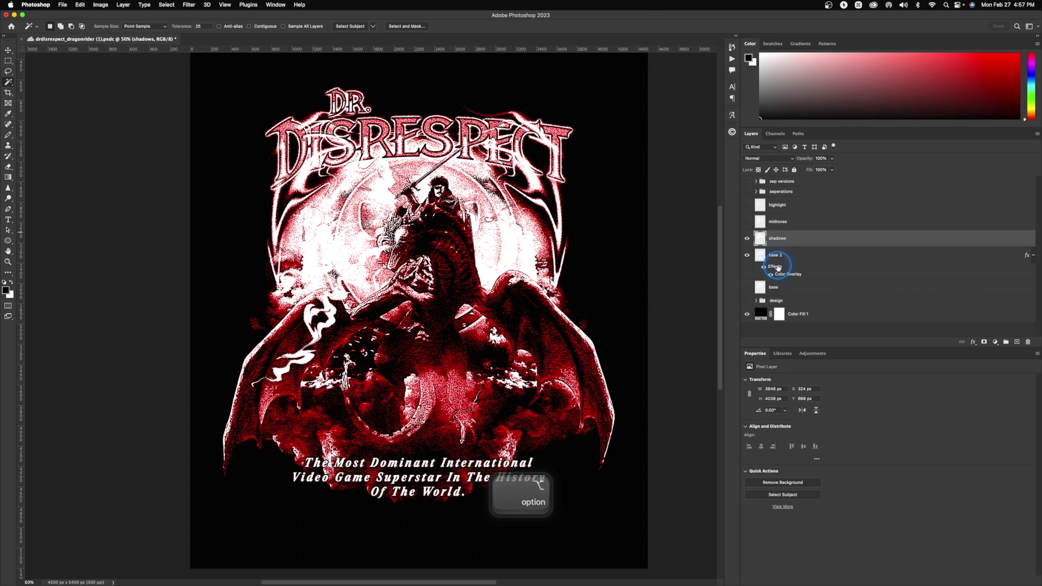
left_click_drag(784, 232, 784, 238)
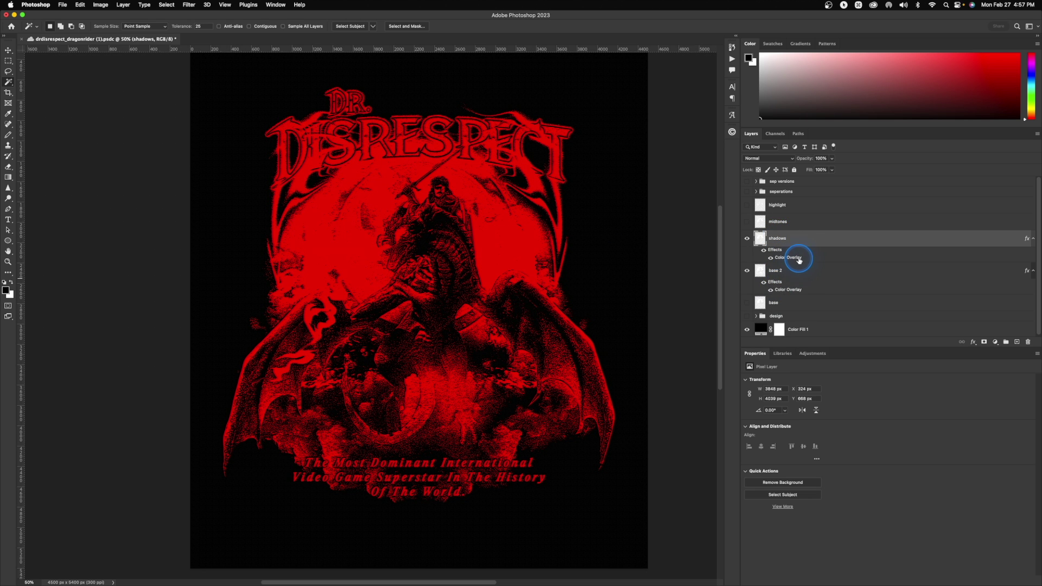
Change the shadows layer's Color Overlay to a muted yellow, #c1af3a.
double_click(799, 259)
left_click(751, 186)
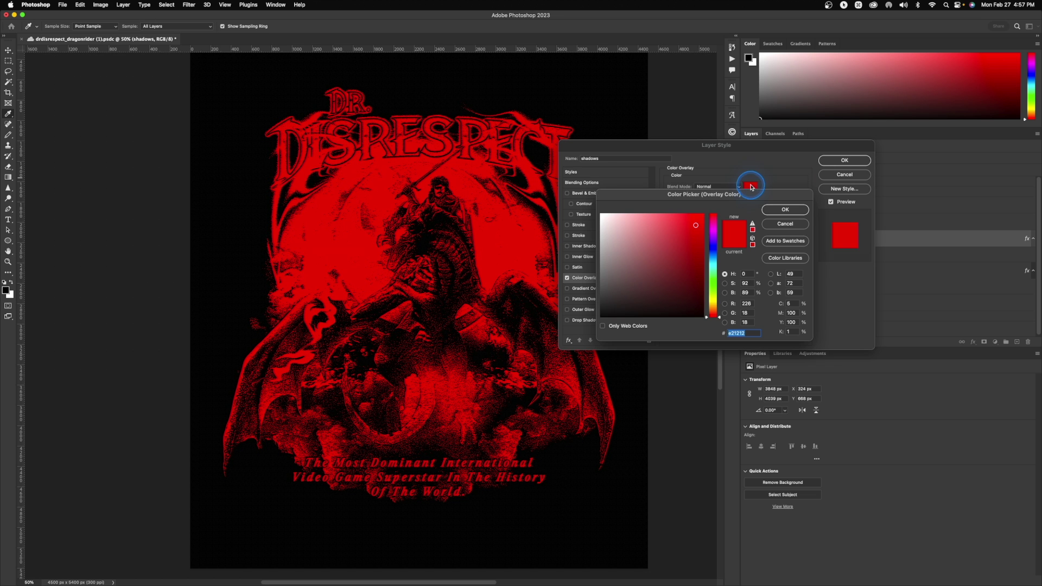
left_click_drag(715, 303, 716, 305)
mouse_move(672, 239)
left_mouse_down()
mouse_move(685, 253)
mouse_move(700, 232)
mouse_move(687, 238)
left_mouse_up()
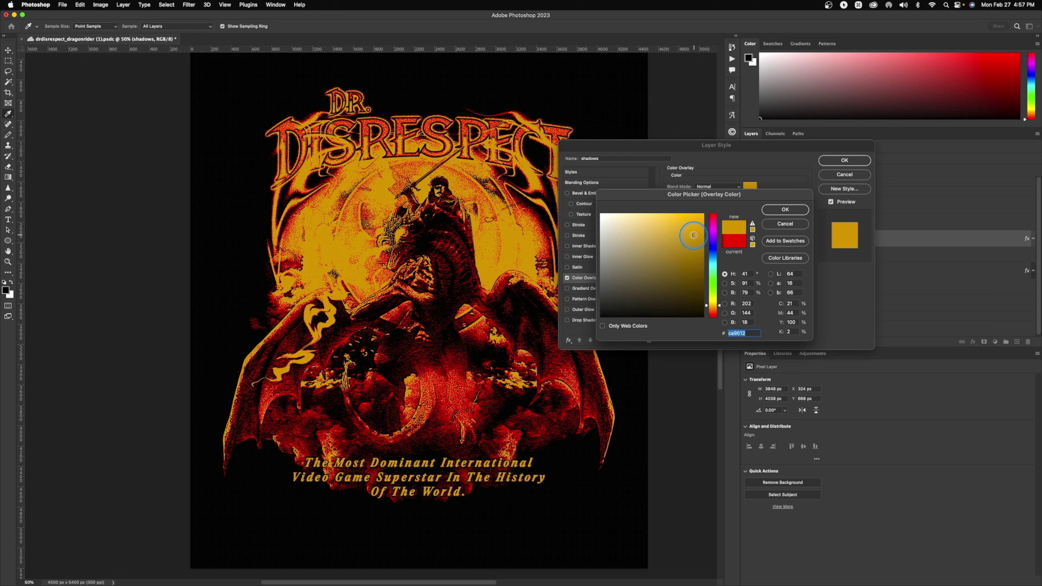
mouse_move(717, 292)
left_mouse_down()
mouse_move(717, 307)
mouse_move(719, 282)
left_mouse_up()
key("Escape")
key("Escape")
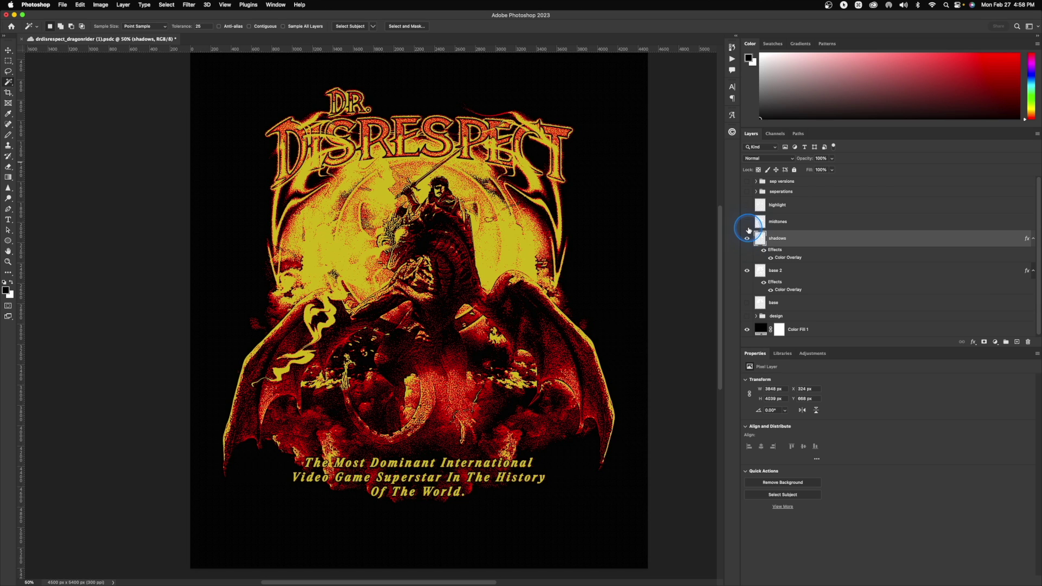
Show the midtones layer and copy the shadows layer's Color Overlay effect onto it.
key("w")
left_click(771, 257)
left_click_drag(781, 255, 786, 223)
Change the midtones layer's Color Overlay to a pale yellow, #ded076.
double_click(786, 240)
left_click(751, 187)
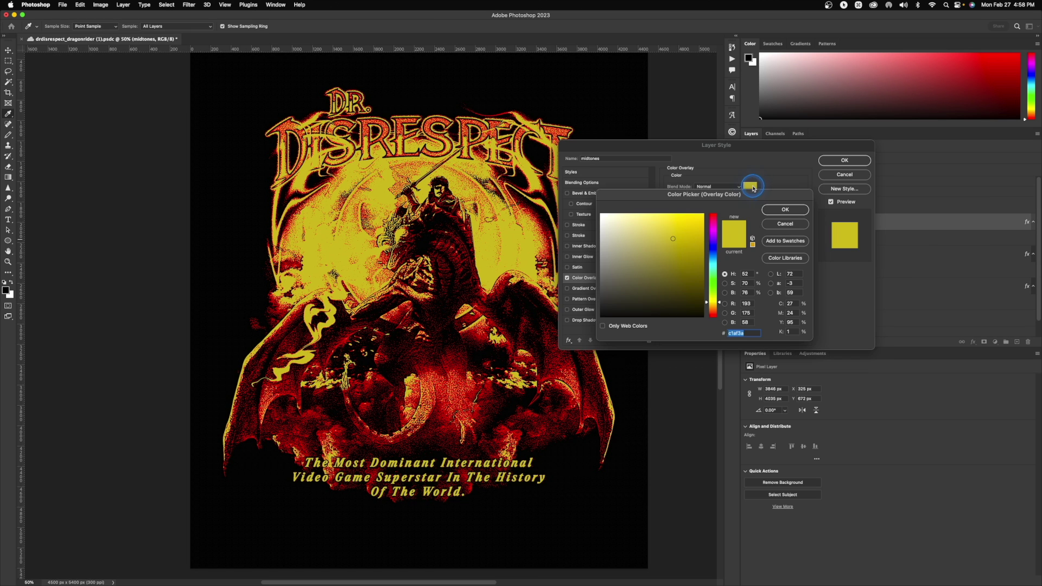
left_click(648, 222)
left_click(649, 226)
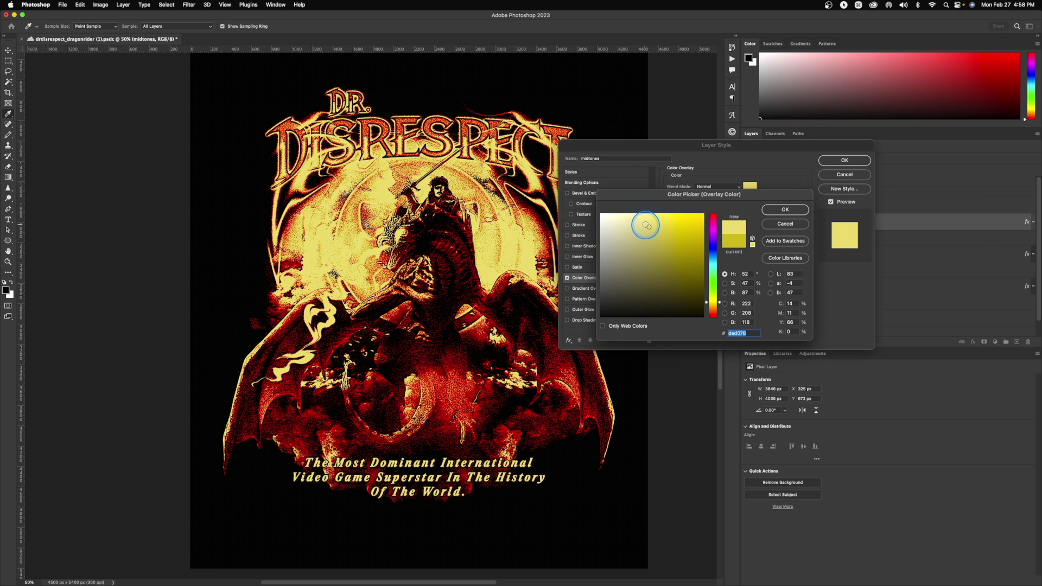
key("Return")
key("Return")
key("w")
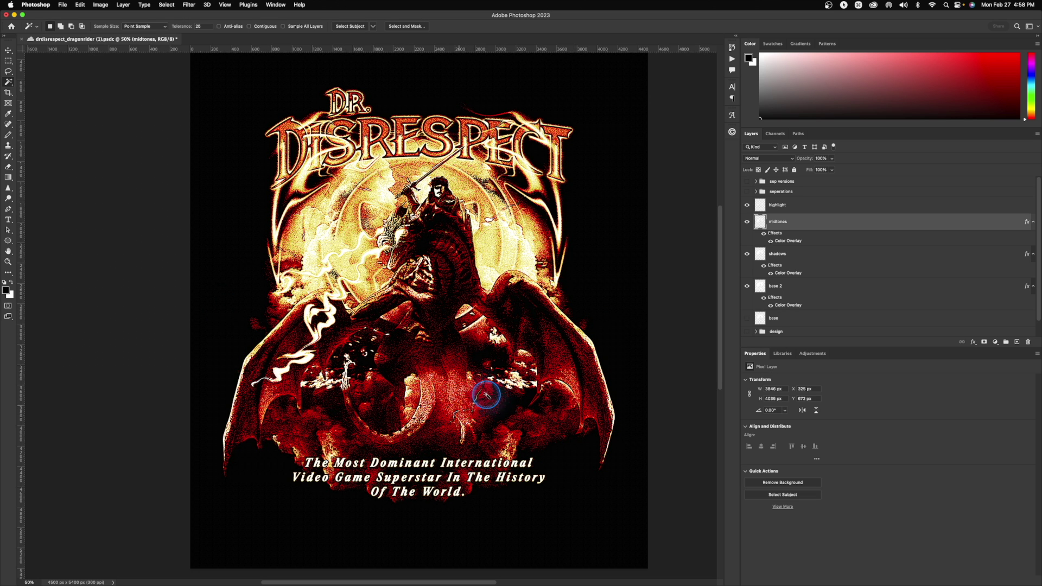
Hide the Color Fill 1, highlight, midtones and shadows layers to view the base 2 separation on its own.
left_click(744, 228)
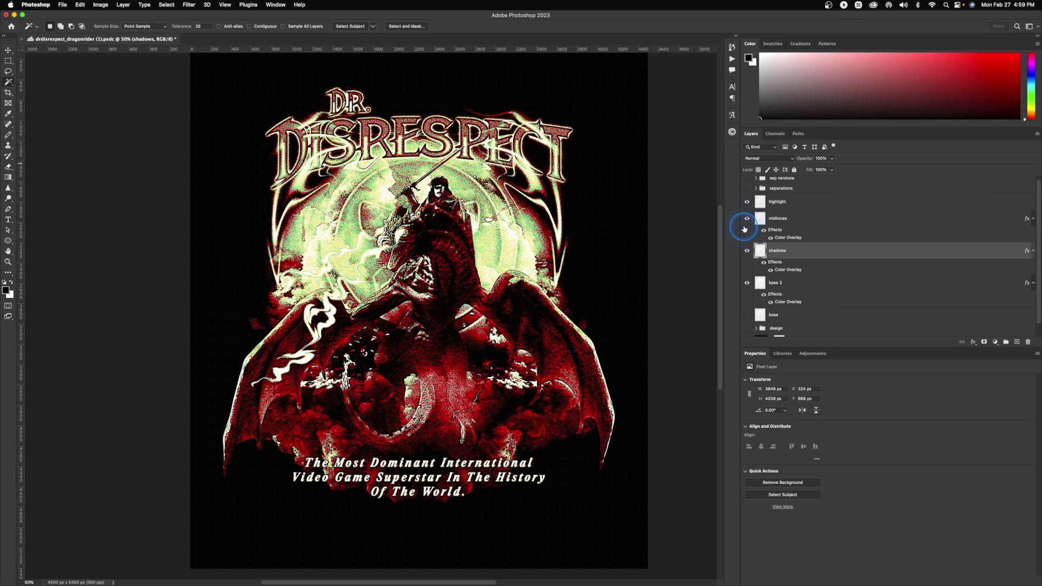
left_click(747, 220)
left_click(750, 222)
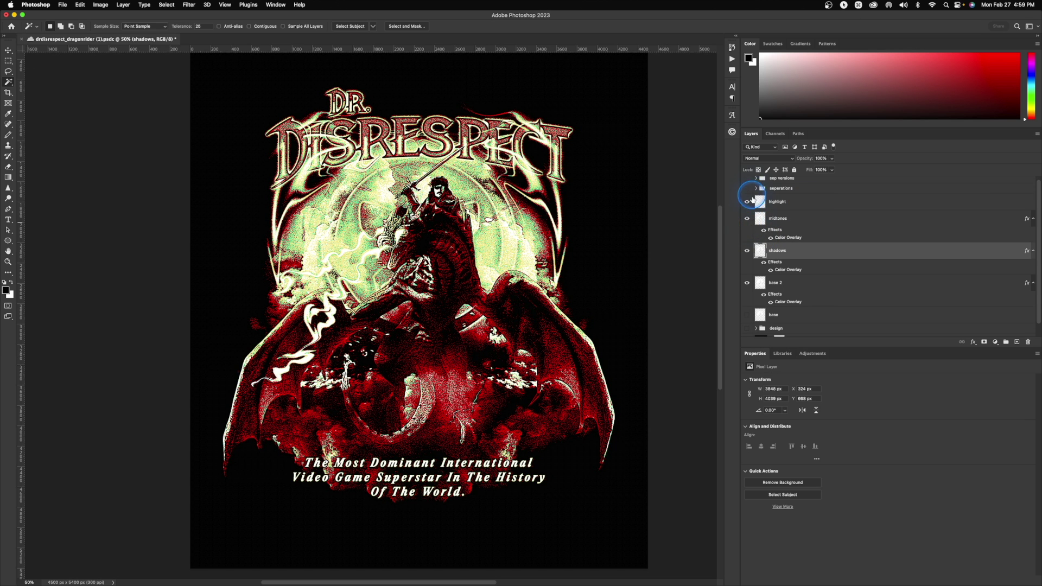
scroll(754, 234, "down", 1)
left_click(747, 328)
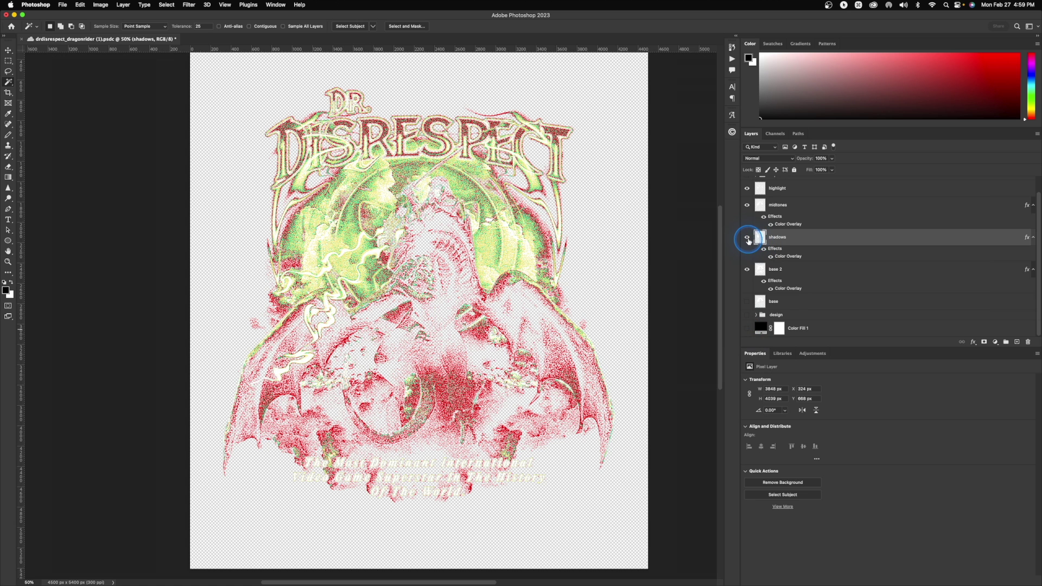
scroll(752, 220, "up", 1)
left_click(749, 211)
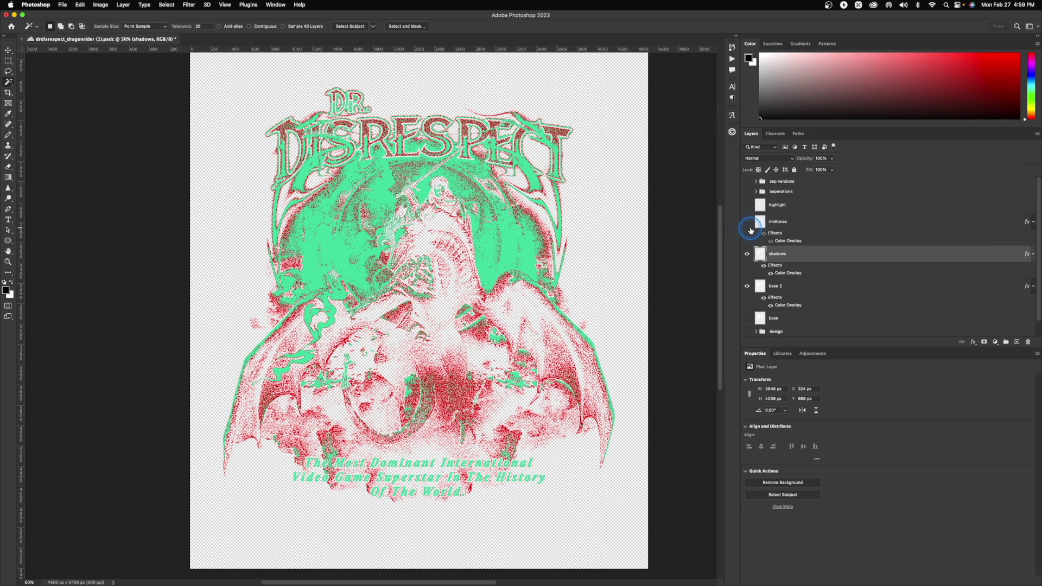
left_click(747, 253)
scroll(746, 272, "down", 1)
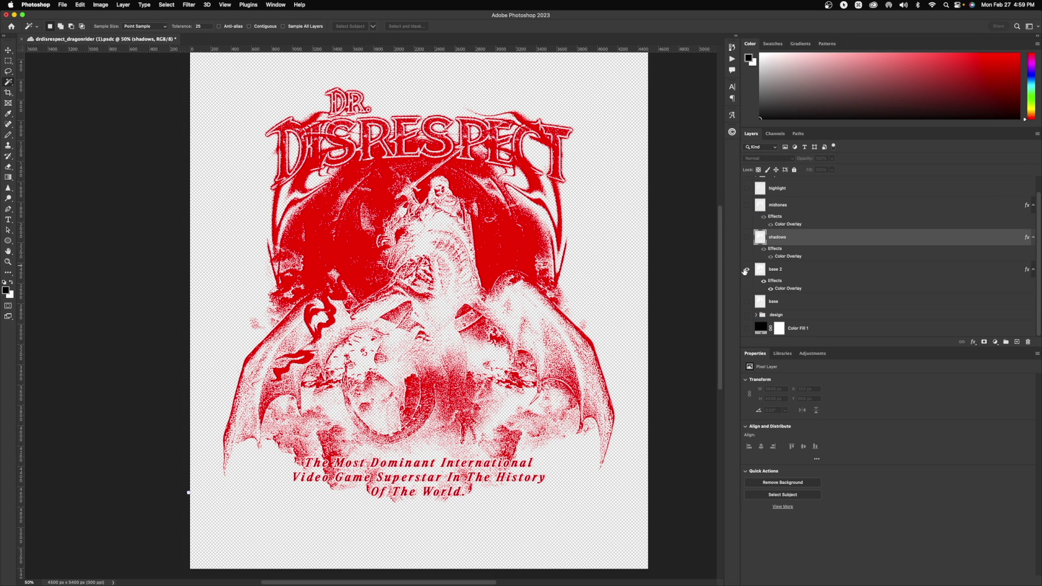
left_click(748, 269)
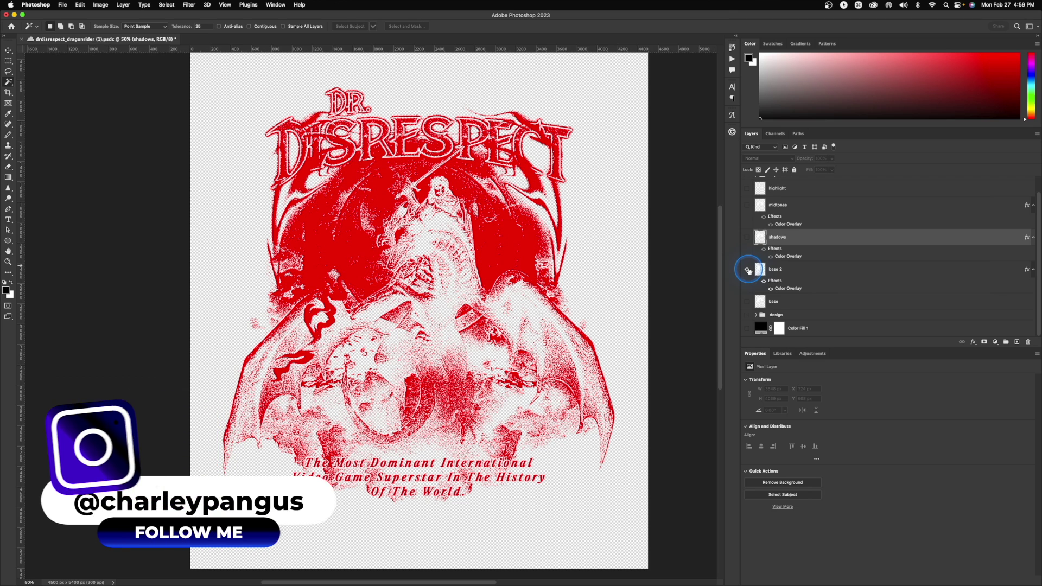
Hide base 2 and view the shadows, midtones and highlight layers one at a time on the transparent background.
left_click(747, 269)
left_click(746, 237)
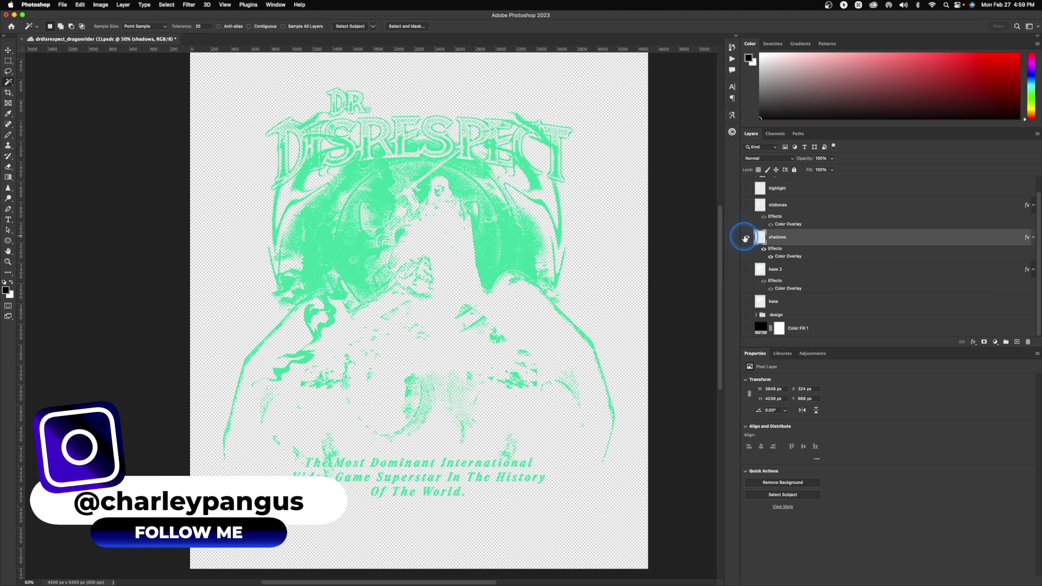
scroll(749, 244, "up", 1)
left_click(748, 254)
left_click(748, 222)
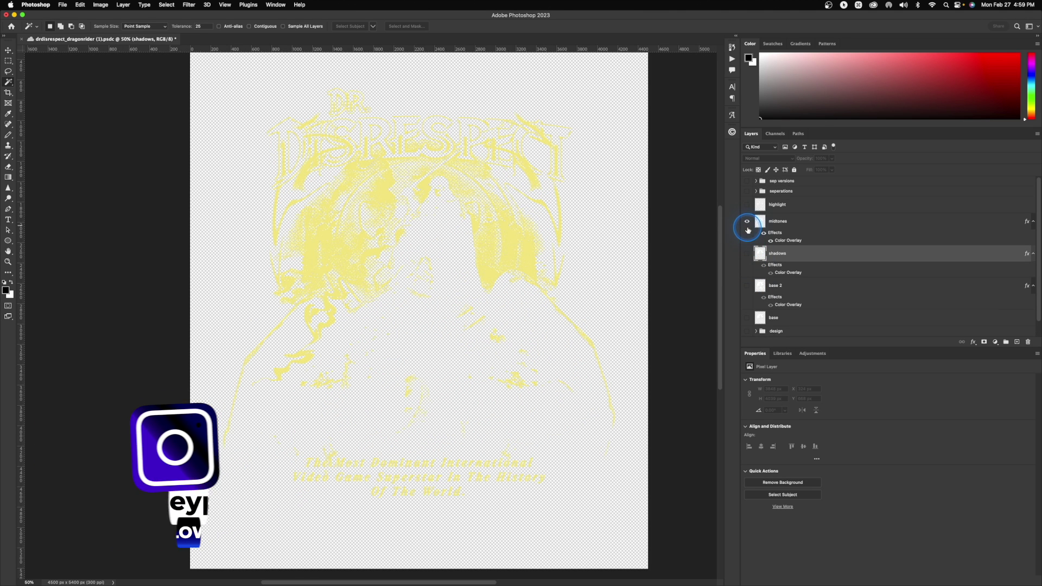
left_click(749, 222)
left_click(748, 209)
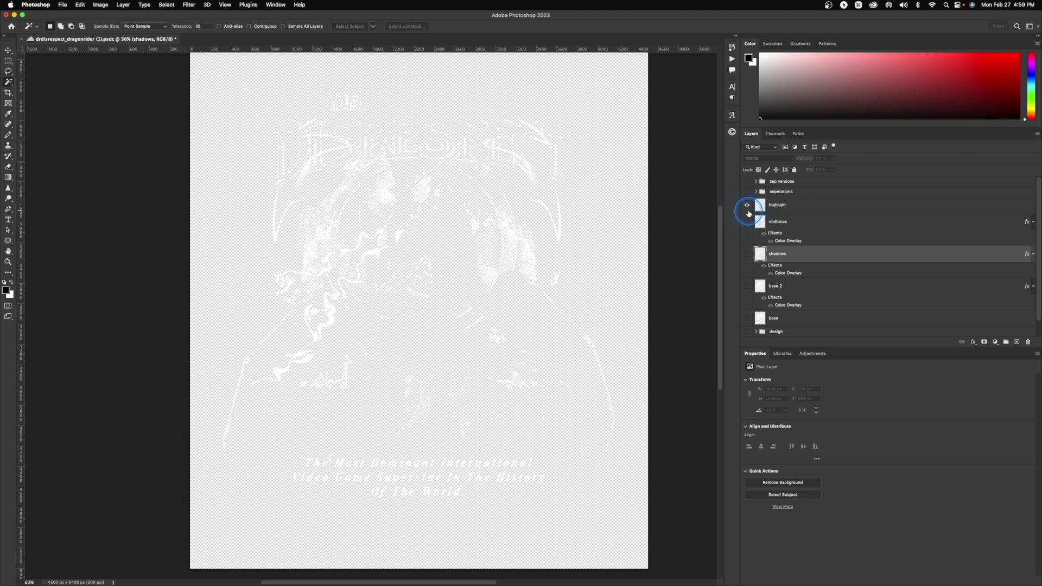
Make the midtones, shadows, base 2, base and Color Fill 1 layers visible together with the highlight layer.
left_click(748, 221)
left_click(748, 254)
left_click(748, 286)
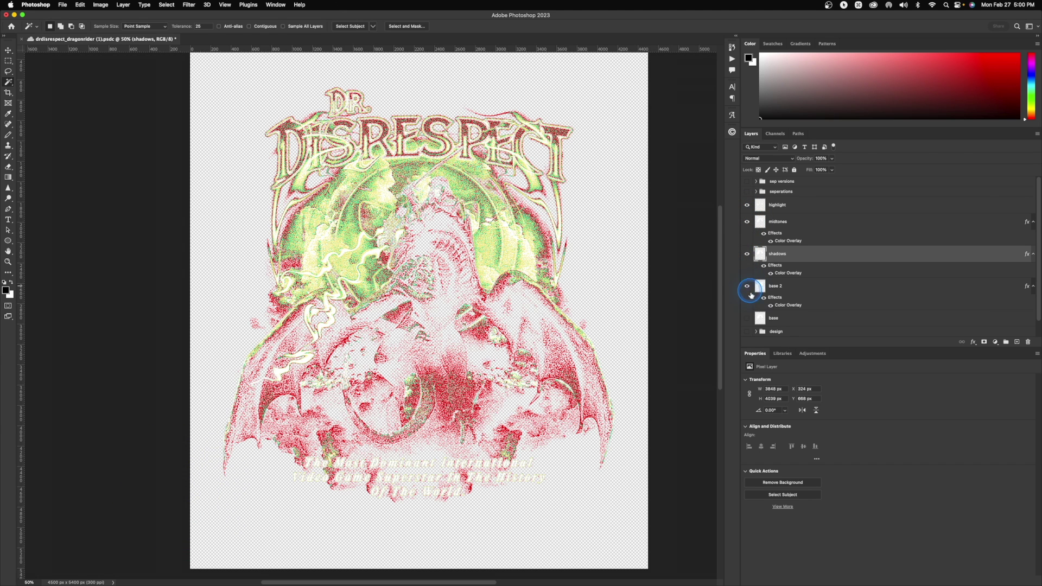
scroll(751, 298, "down", 1)
left_click(747, 301)
left_click(747, 328)
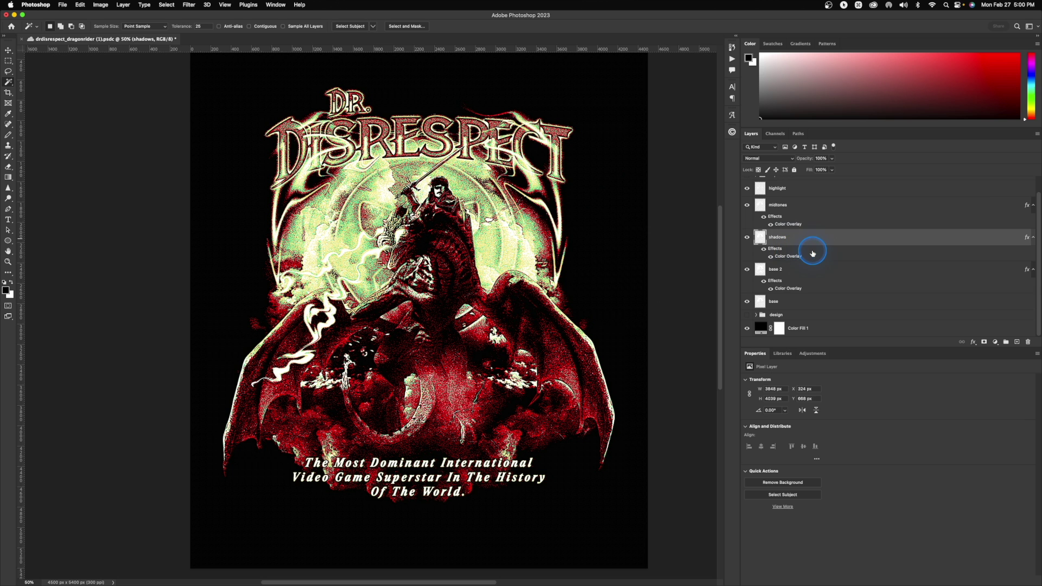
Toggle the shadows and midtones layers off and on to compare their effect on the full design.
left_click(747, 240)
left_click(749, 240)
left_click(749, 205)
left_click(748, 205)
Try bright yellow #ffde00, other hues and a near-white tint for the midtones layer's Color Overlay.
left_click(787, 205)
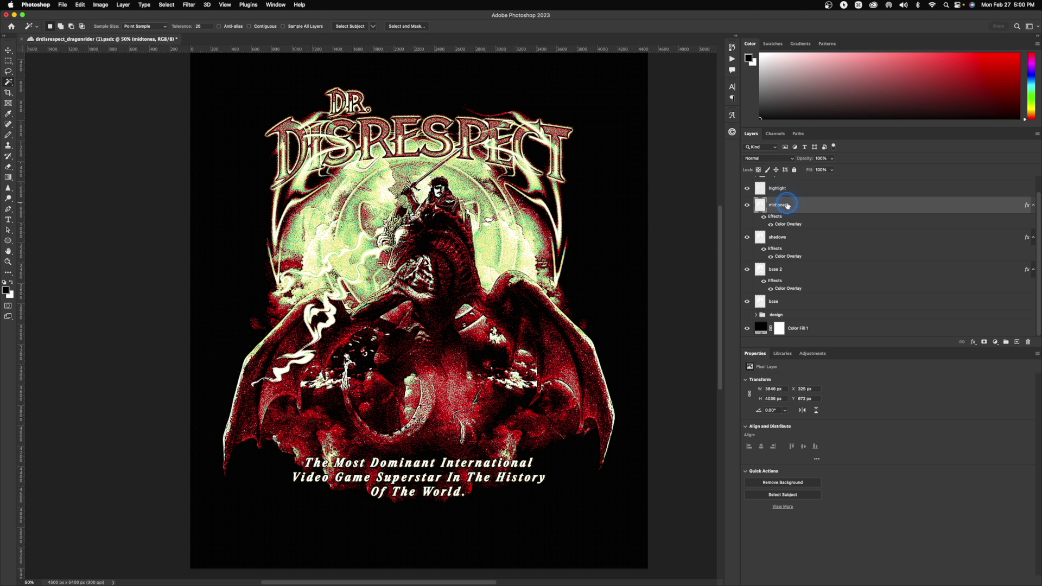
double_click(793, 224)
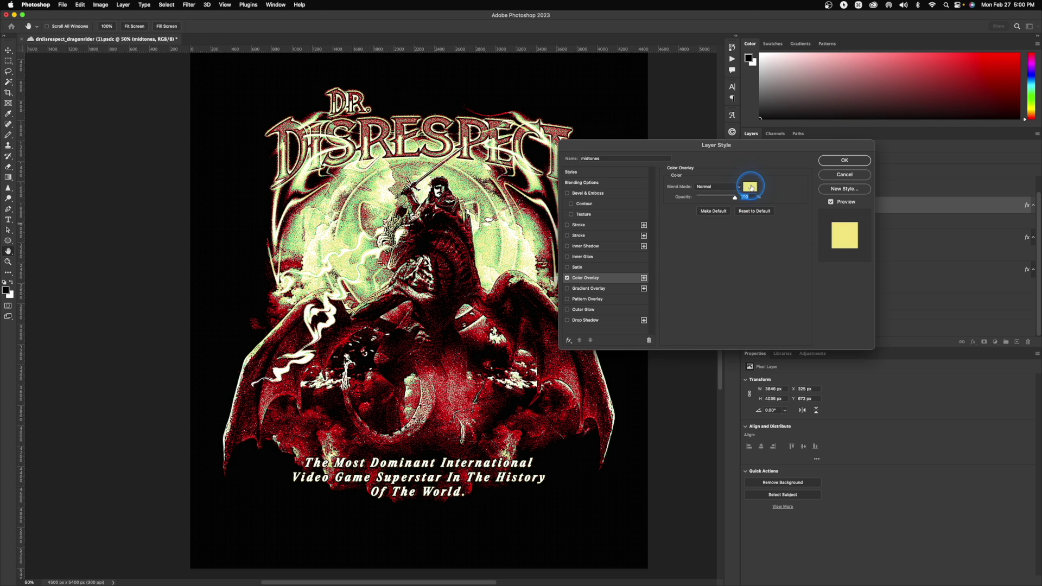
left_click(751, 187)
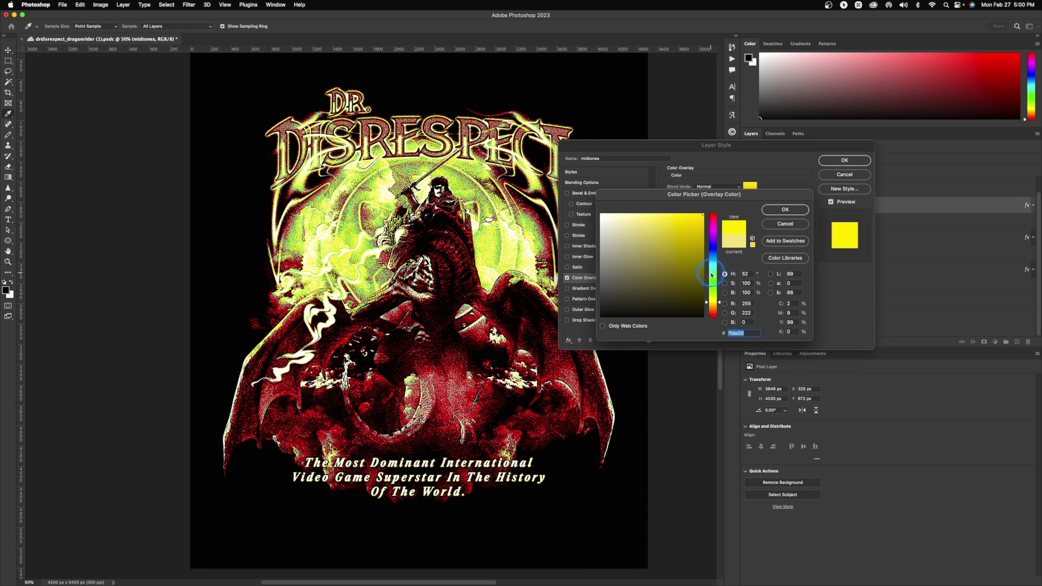
mouse_move(712, 275)
left_mouse_down()
mouse_move(689, 261)
mouse_move(762, 196)
mouse_move(658, 226)
mouse_move(649, 244)
mouse_move(675, 275)
mouse_move(712, 291)
mouse_move(711, 326)
mouse_move(700, 216)
left_mouse_up()
left_click(671, 228)
left_click(713, 298)
left_click_drag(712, 298, 713, 307)
left_click(604, 216)
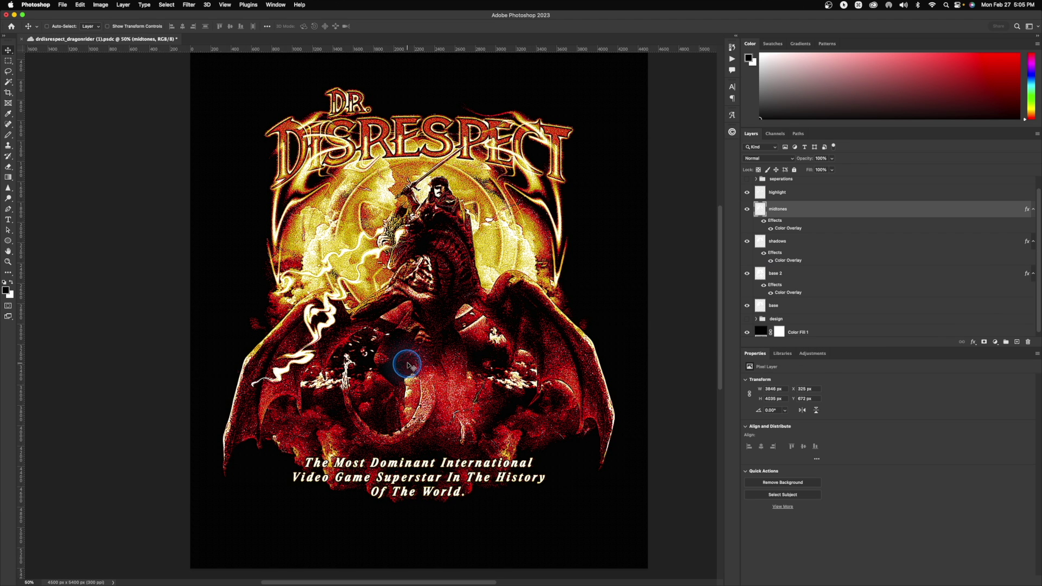